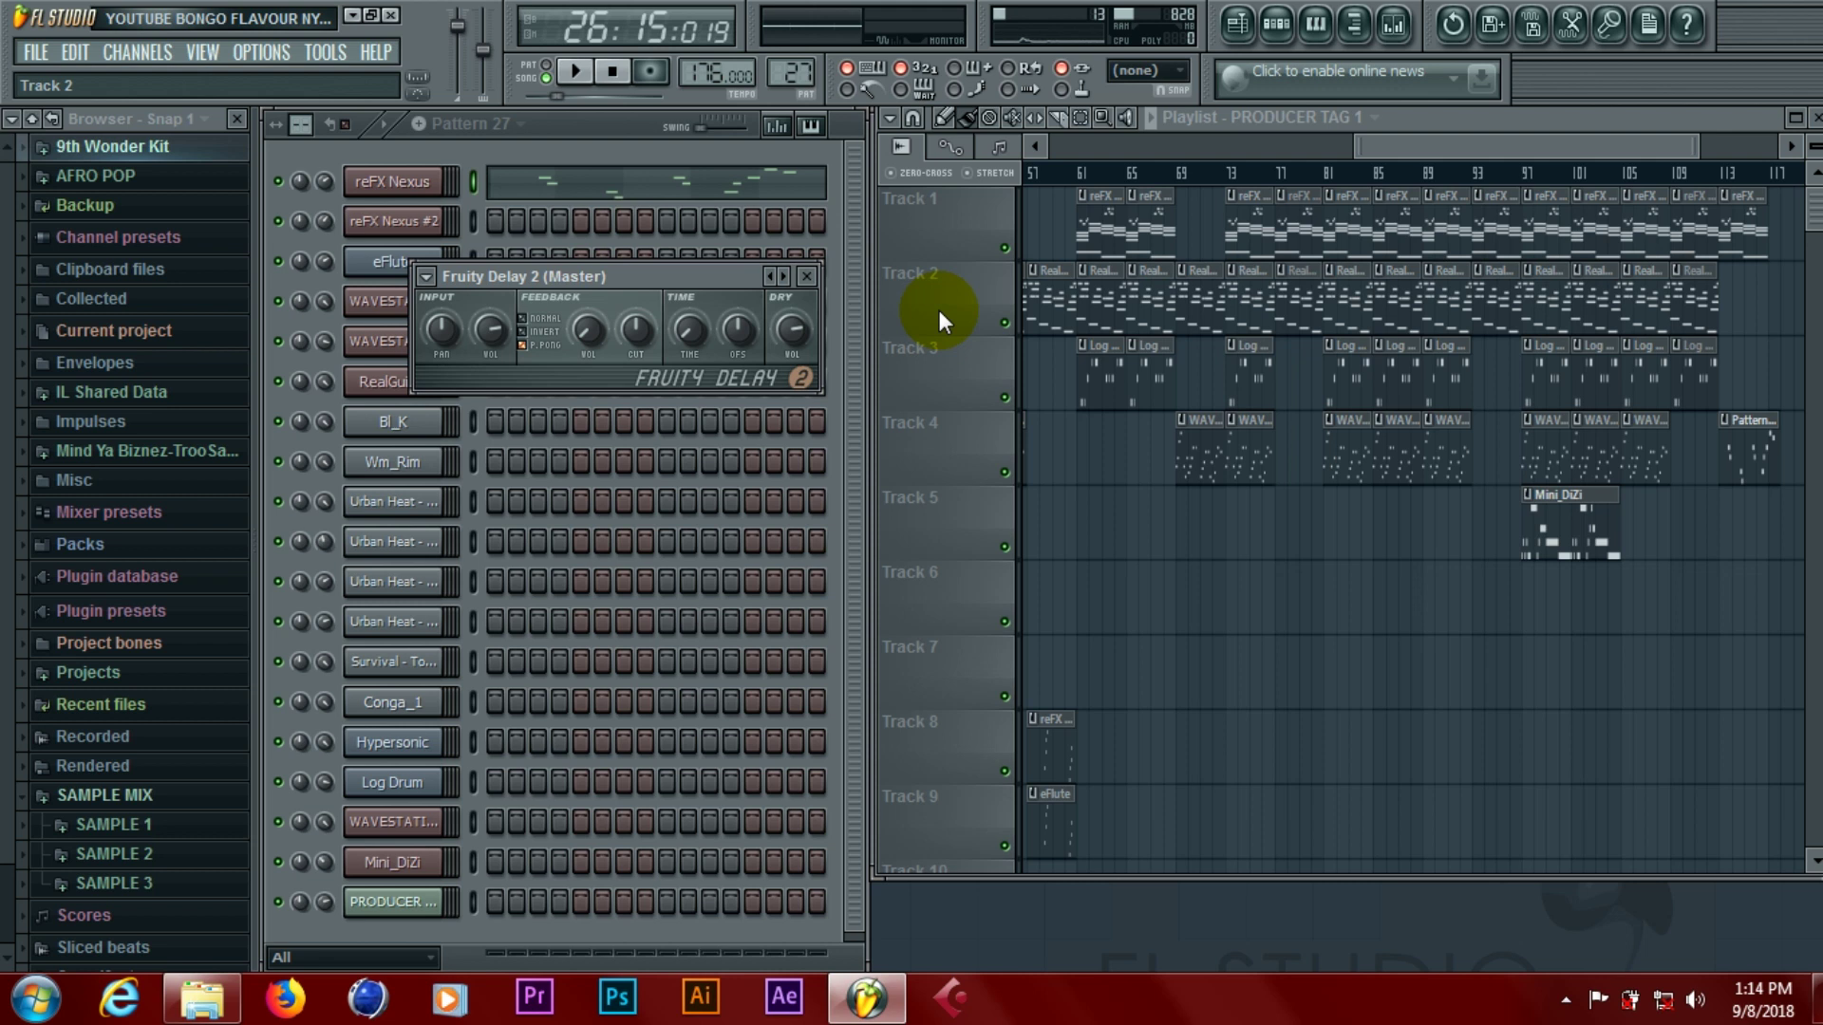
- Close the Fruity Delay 2 editor and bring the playlist view back to the start of the song
click(806, 275)
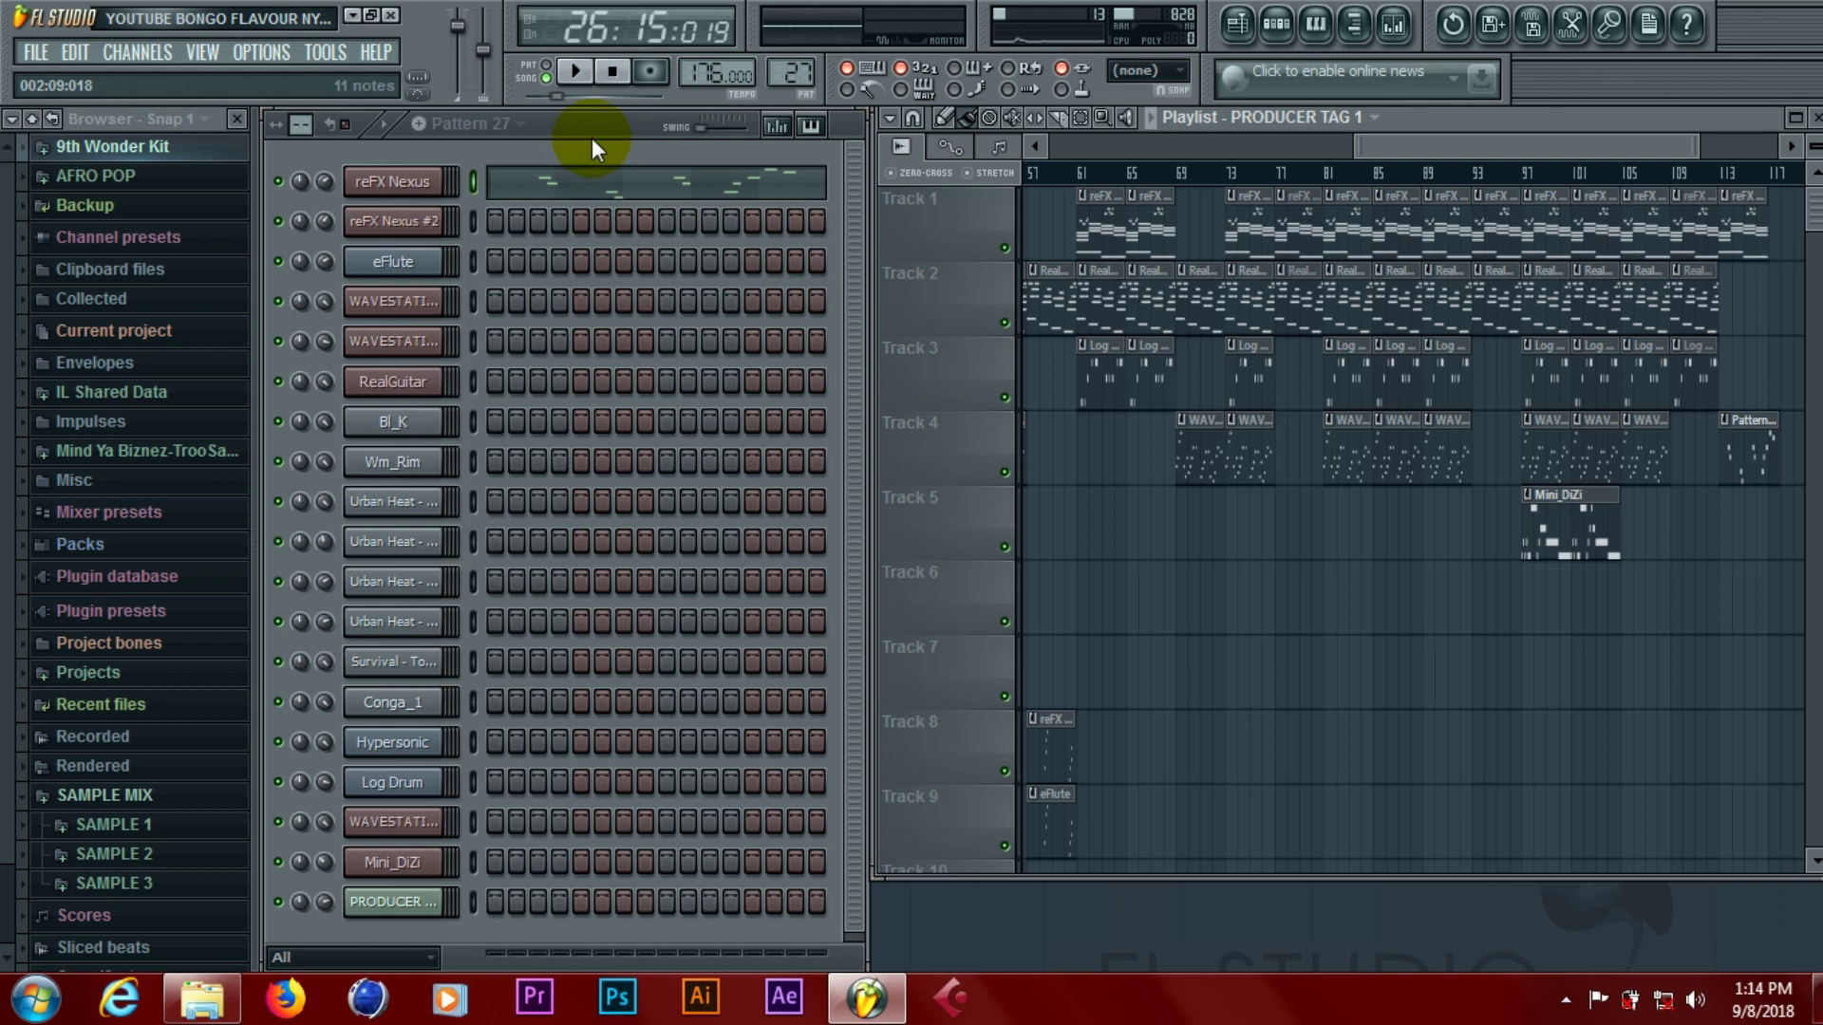
click(590, 140)
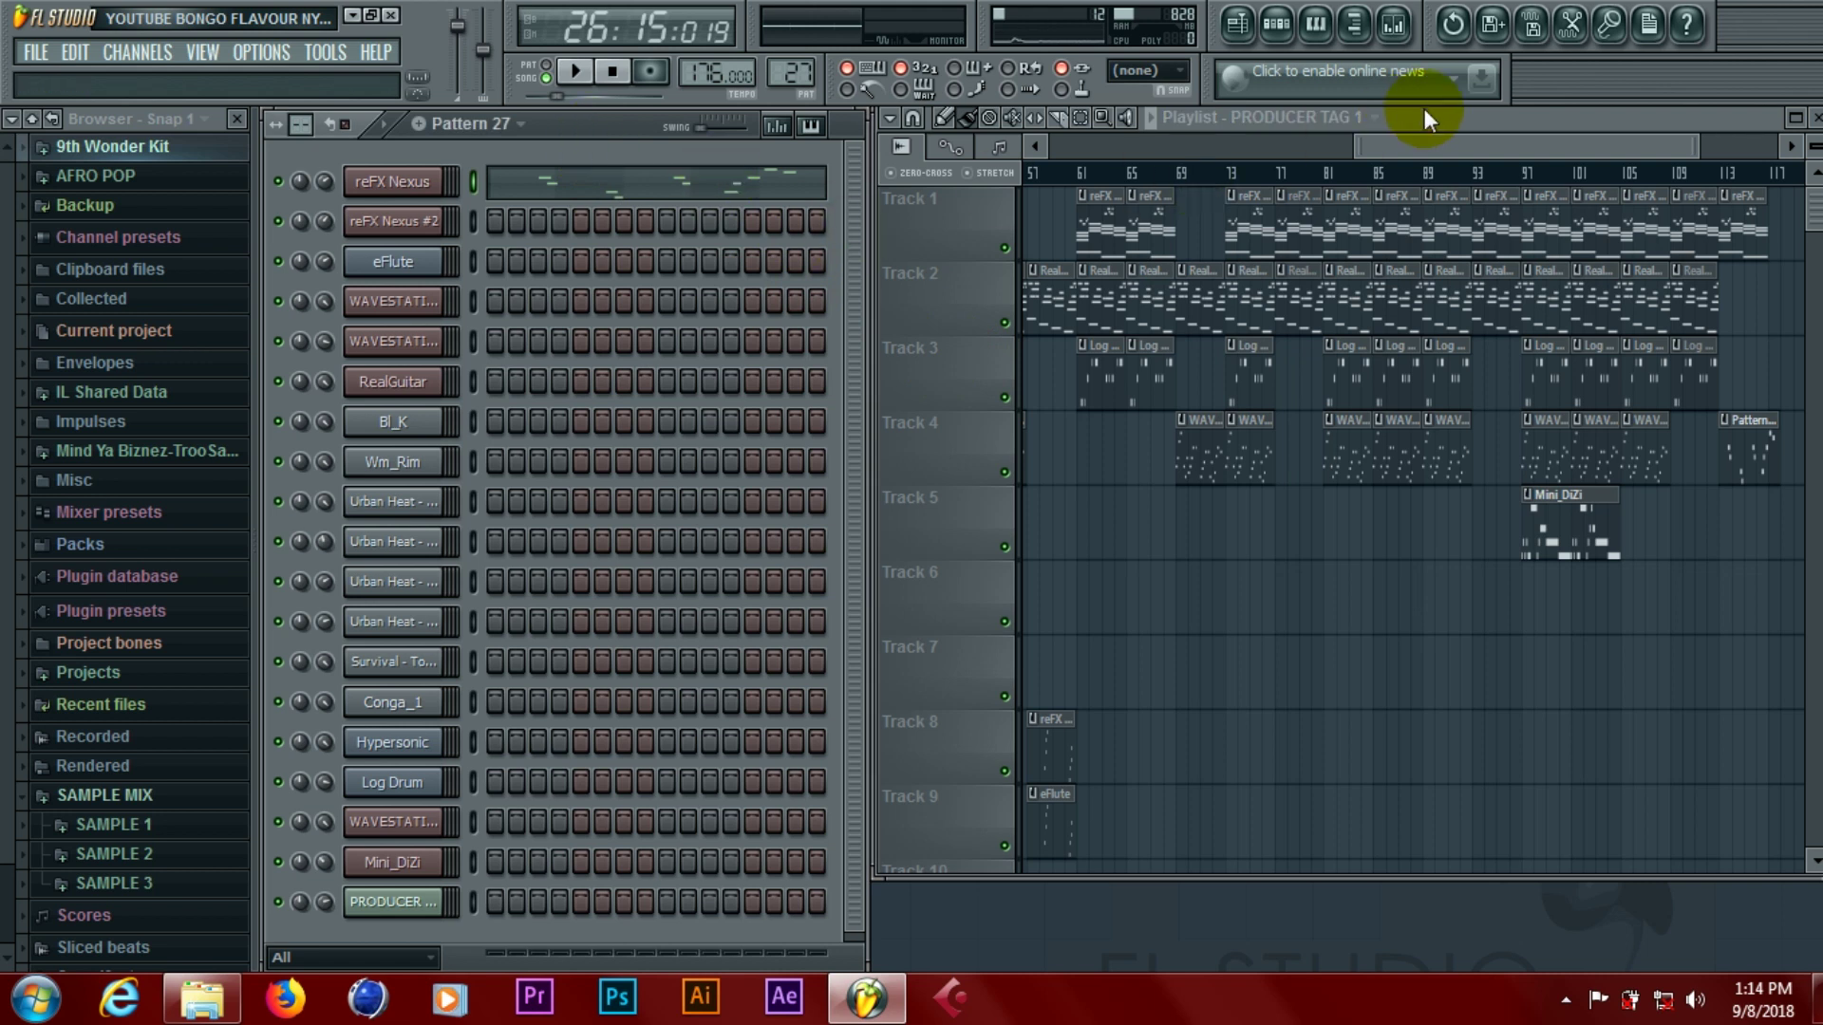
drag(1422, 143, 1068, 144)
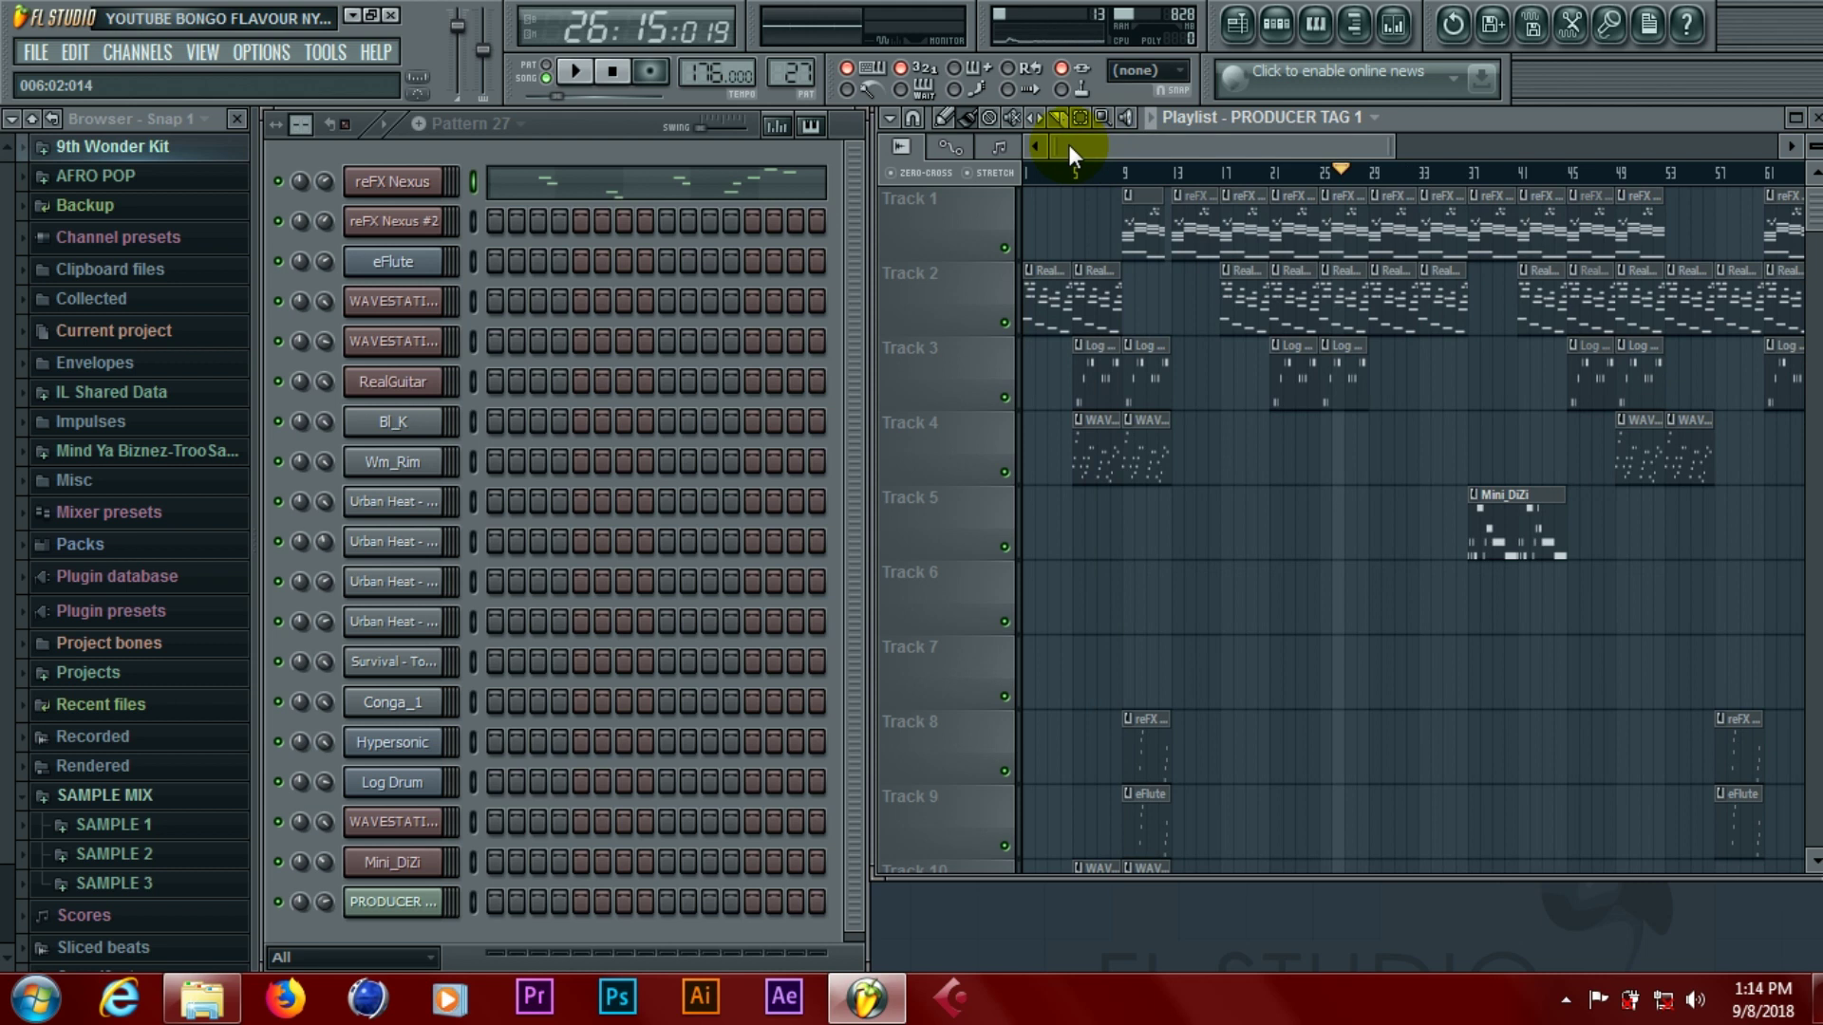
click(573, 129)
click(858, 208)
drag(859, 207, 864, 288)
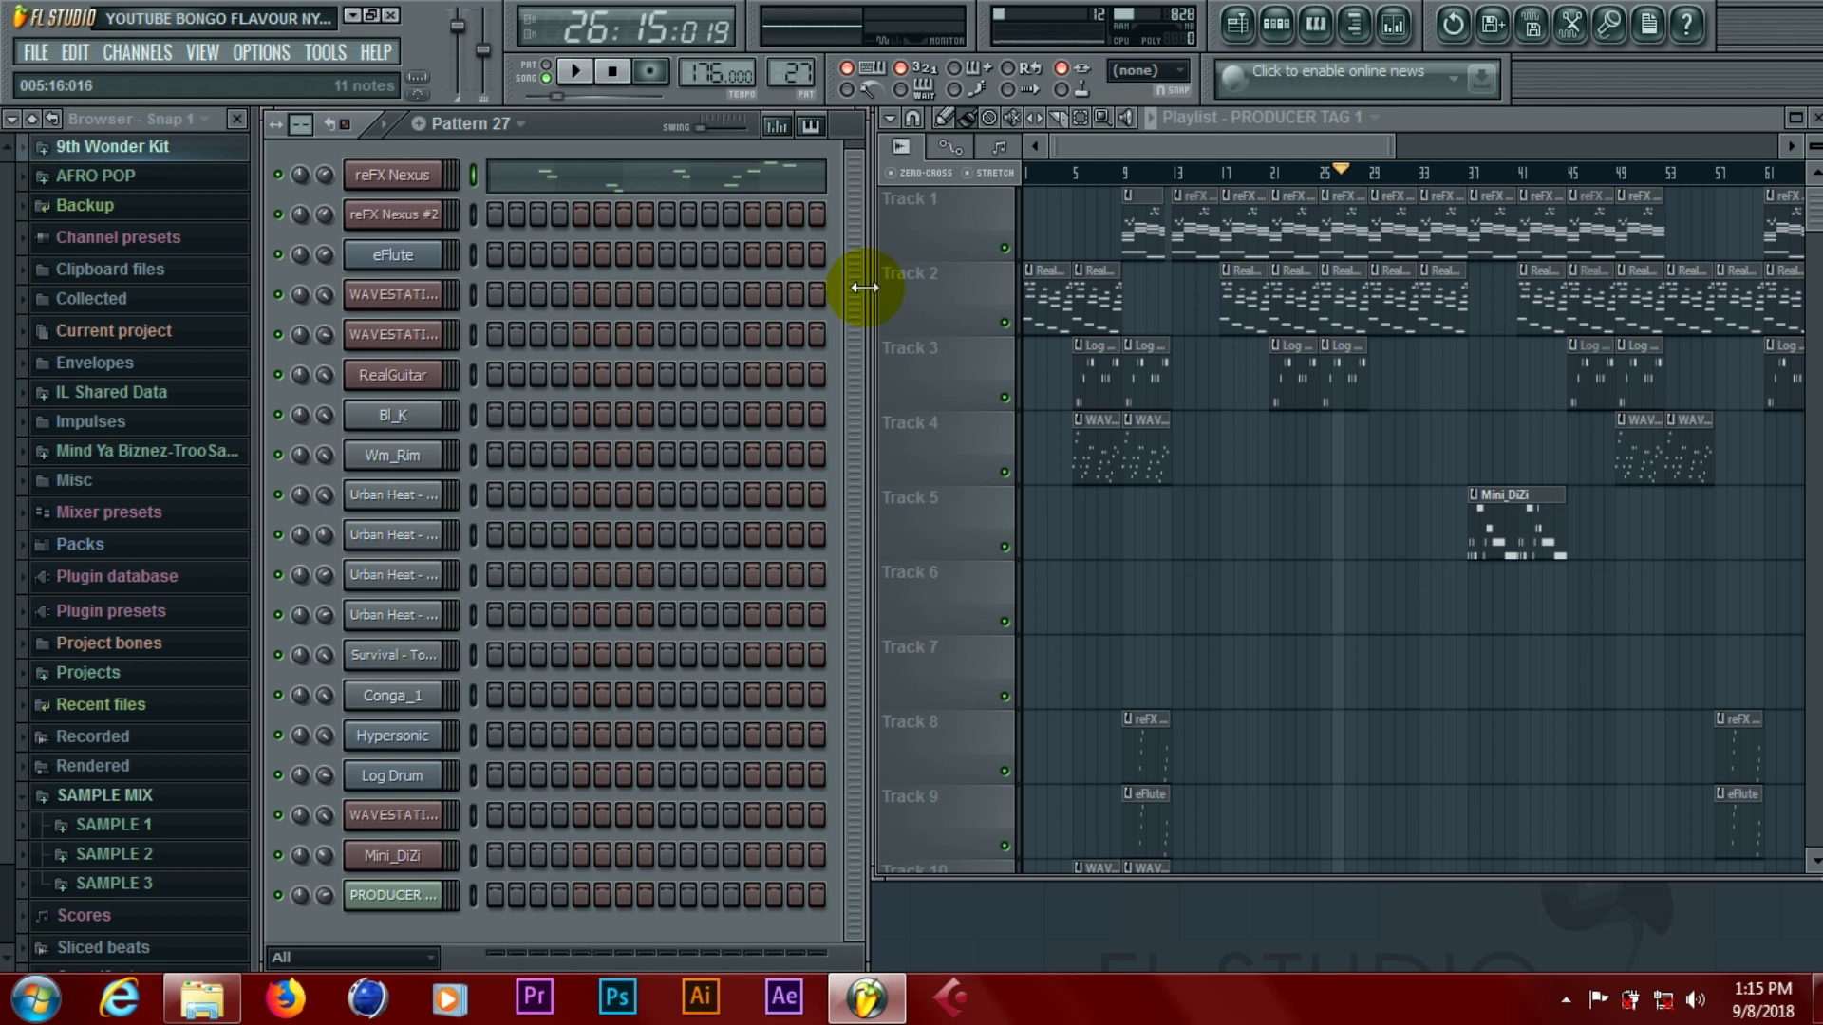
- Open the mixer and audition the song from the start with Fruity Delay 2 active on the Master track
click(1394, 24)
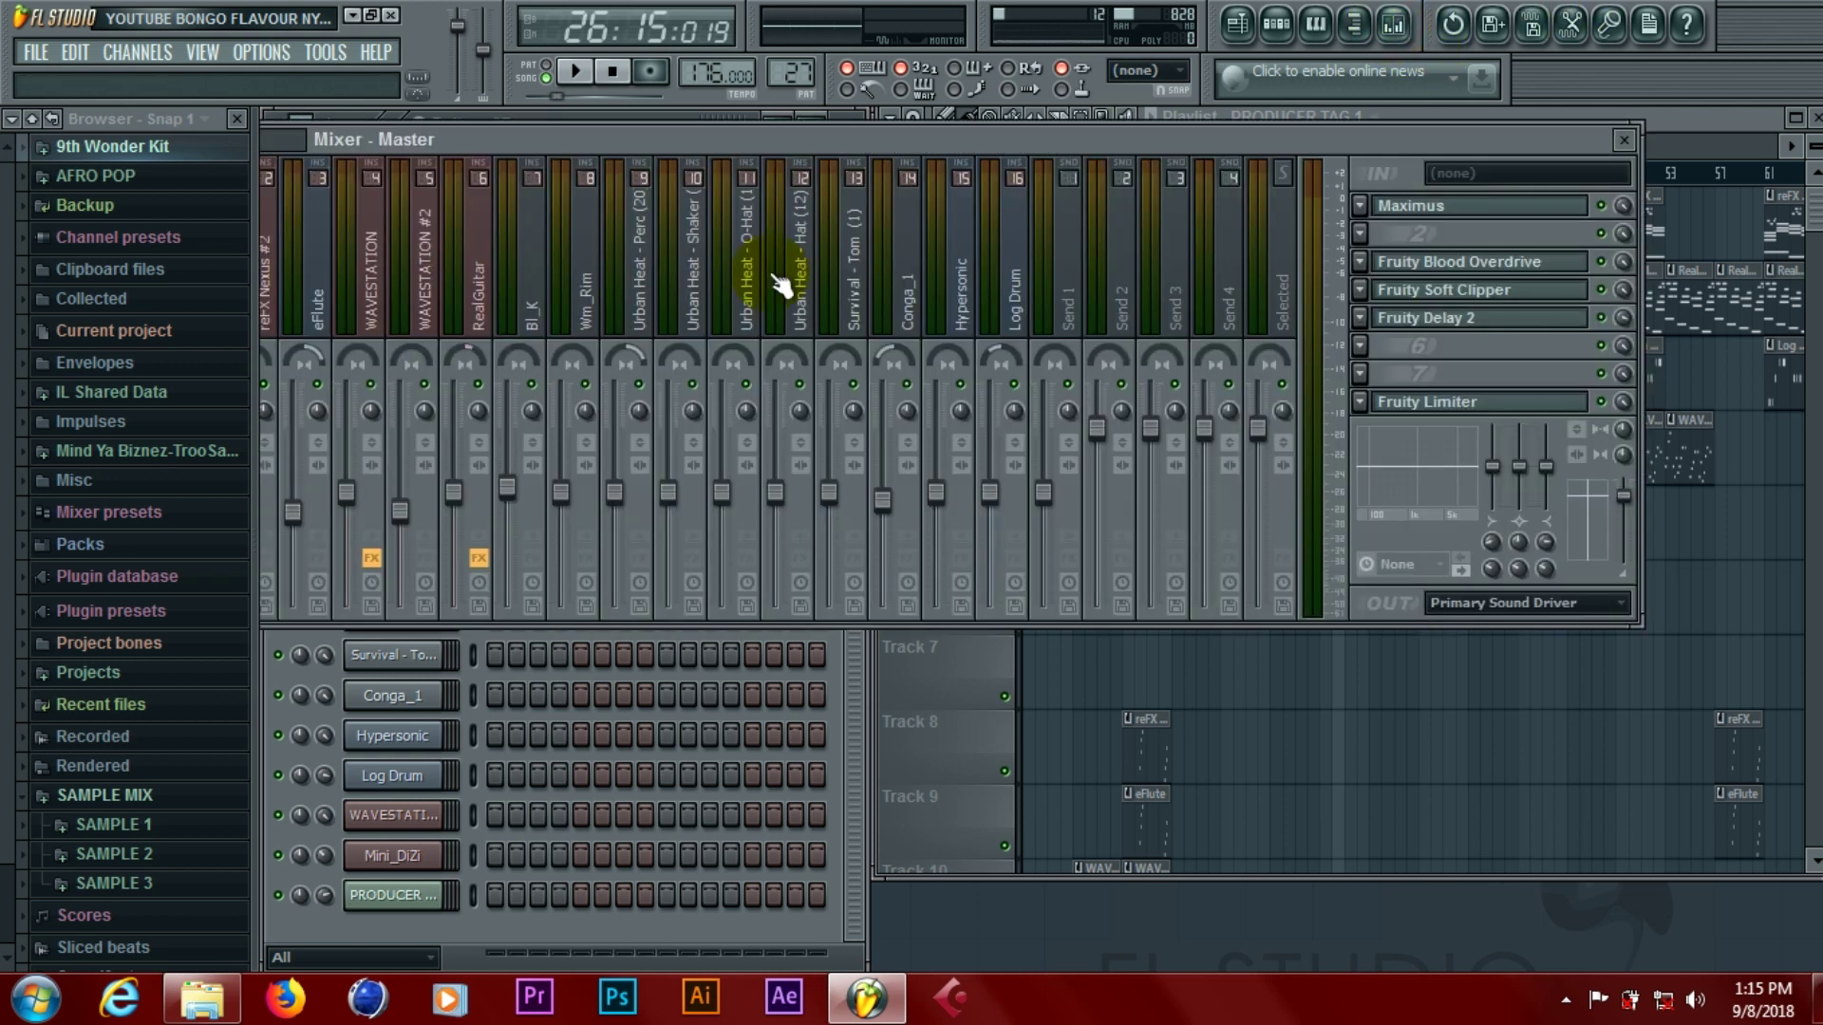
drag(498, 150, 638, 133)
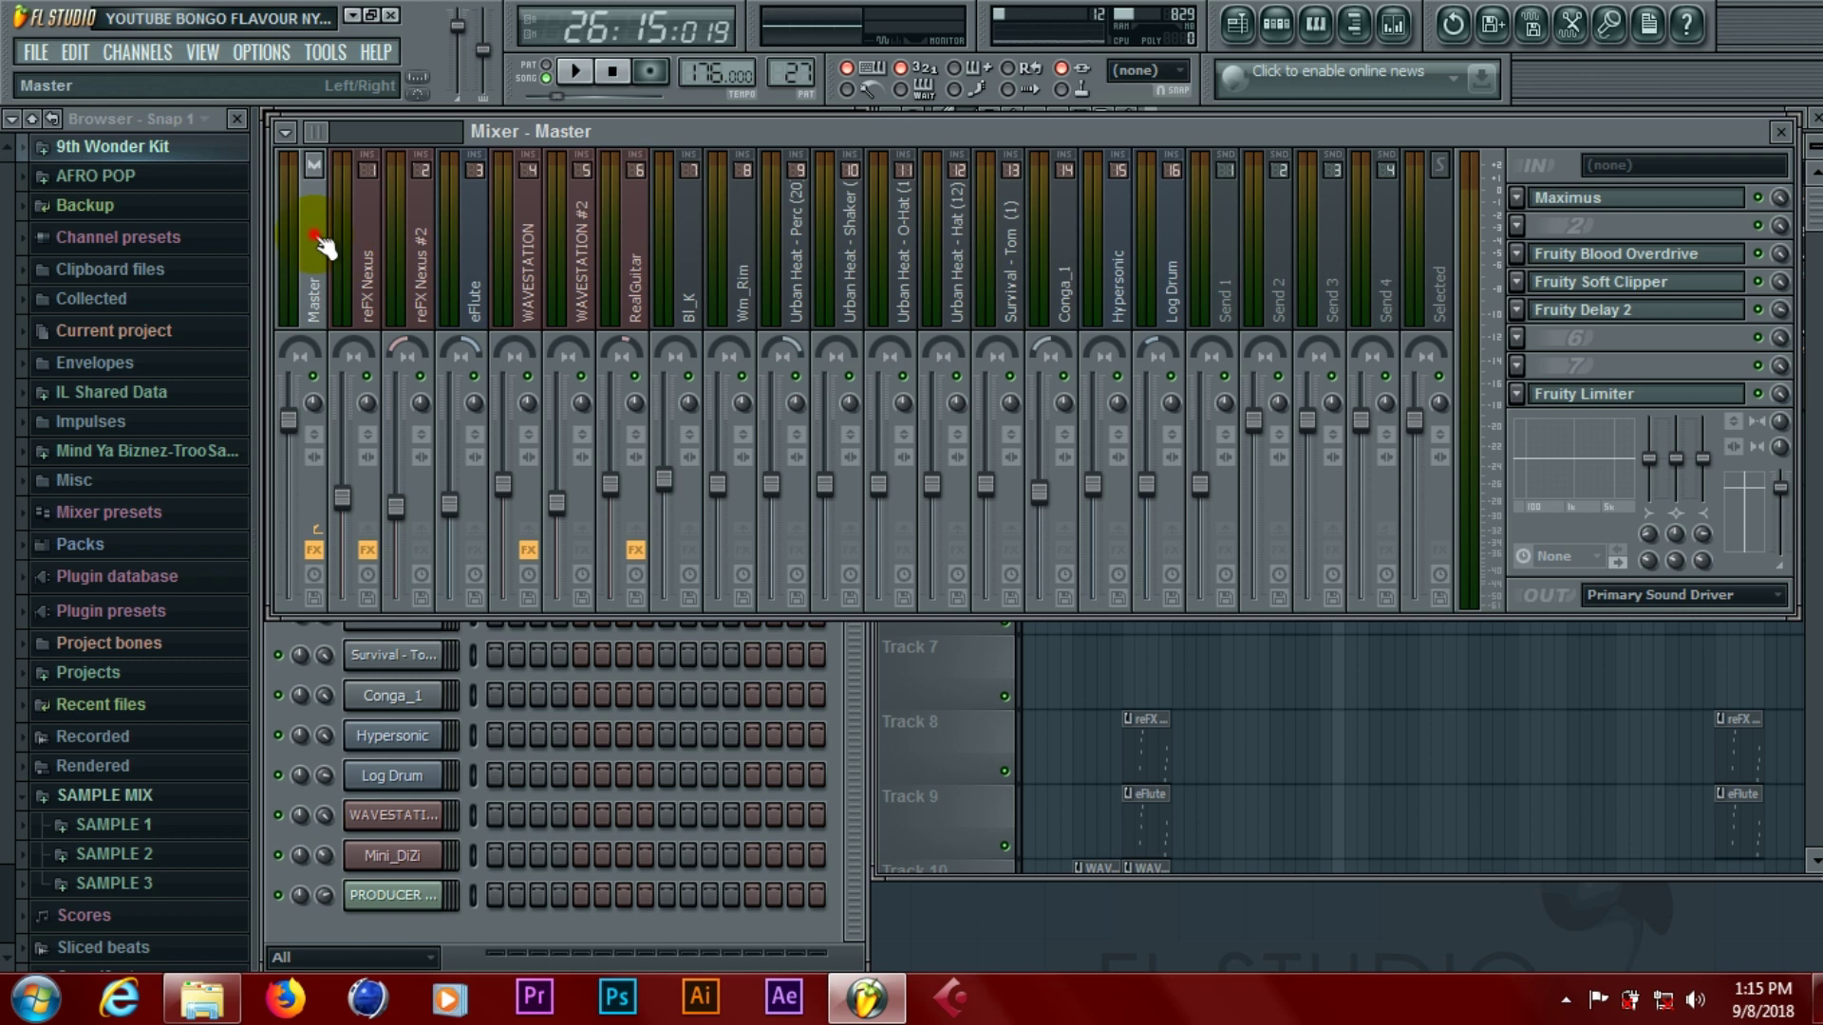
click(575, 74)
click(547, 78)
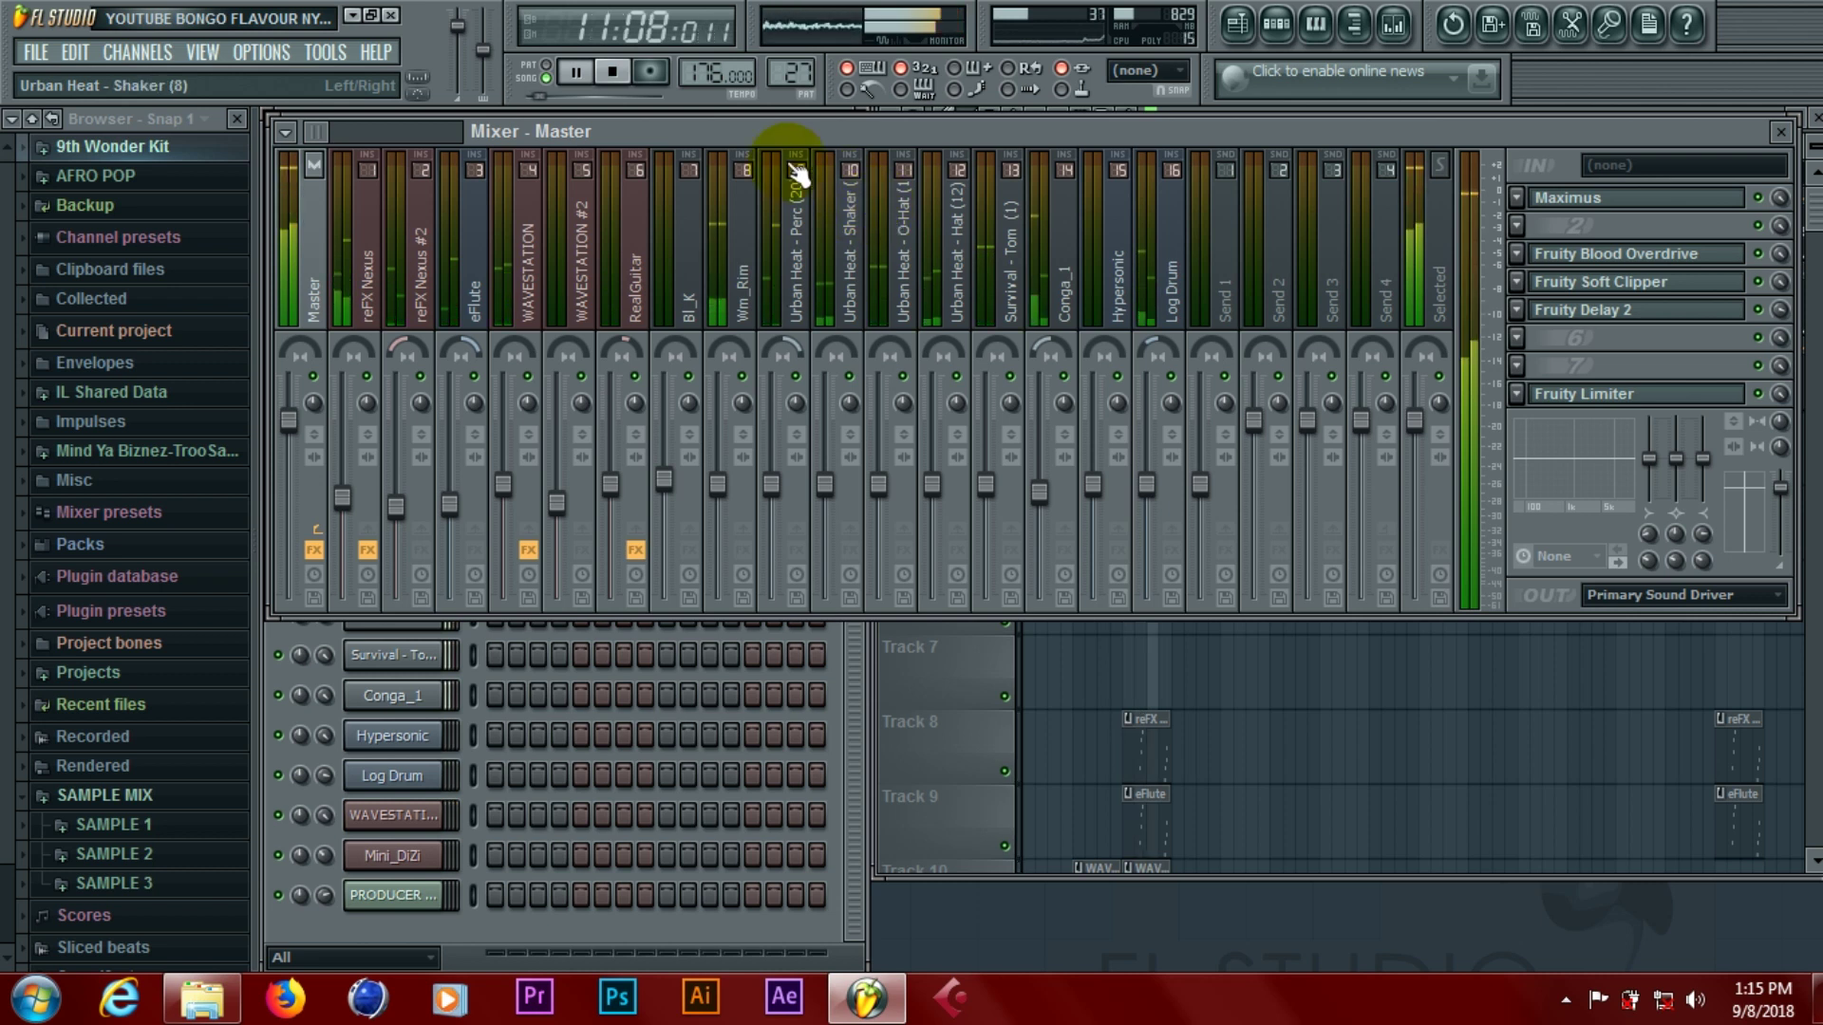
click(576, 72)
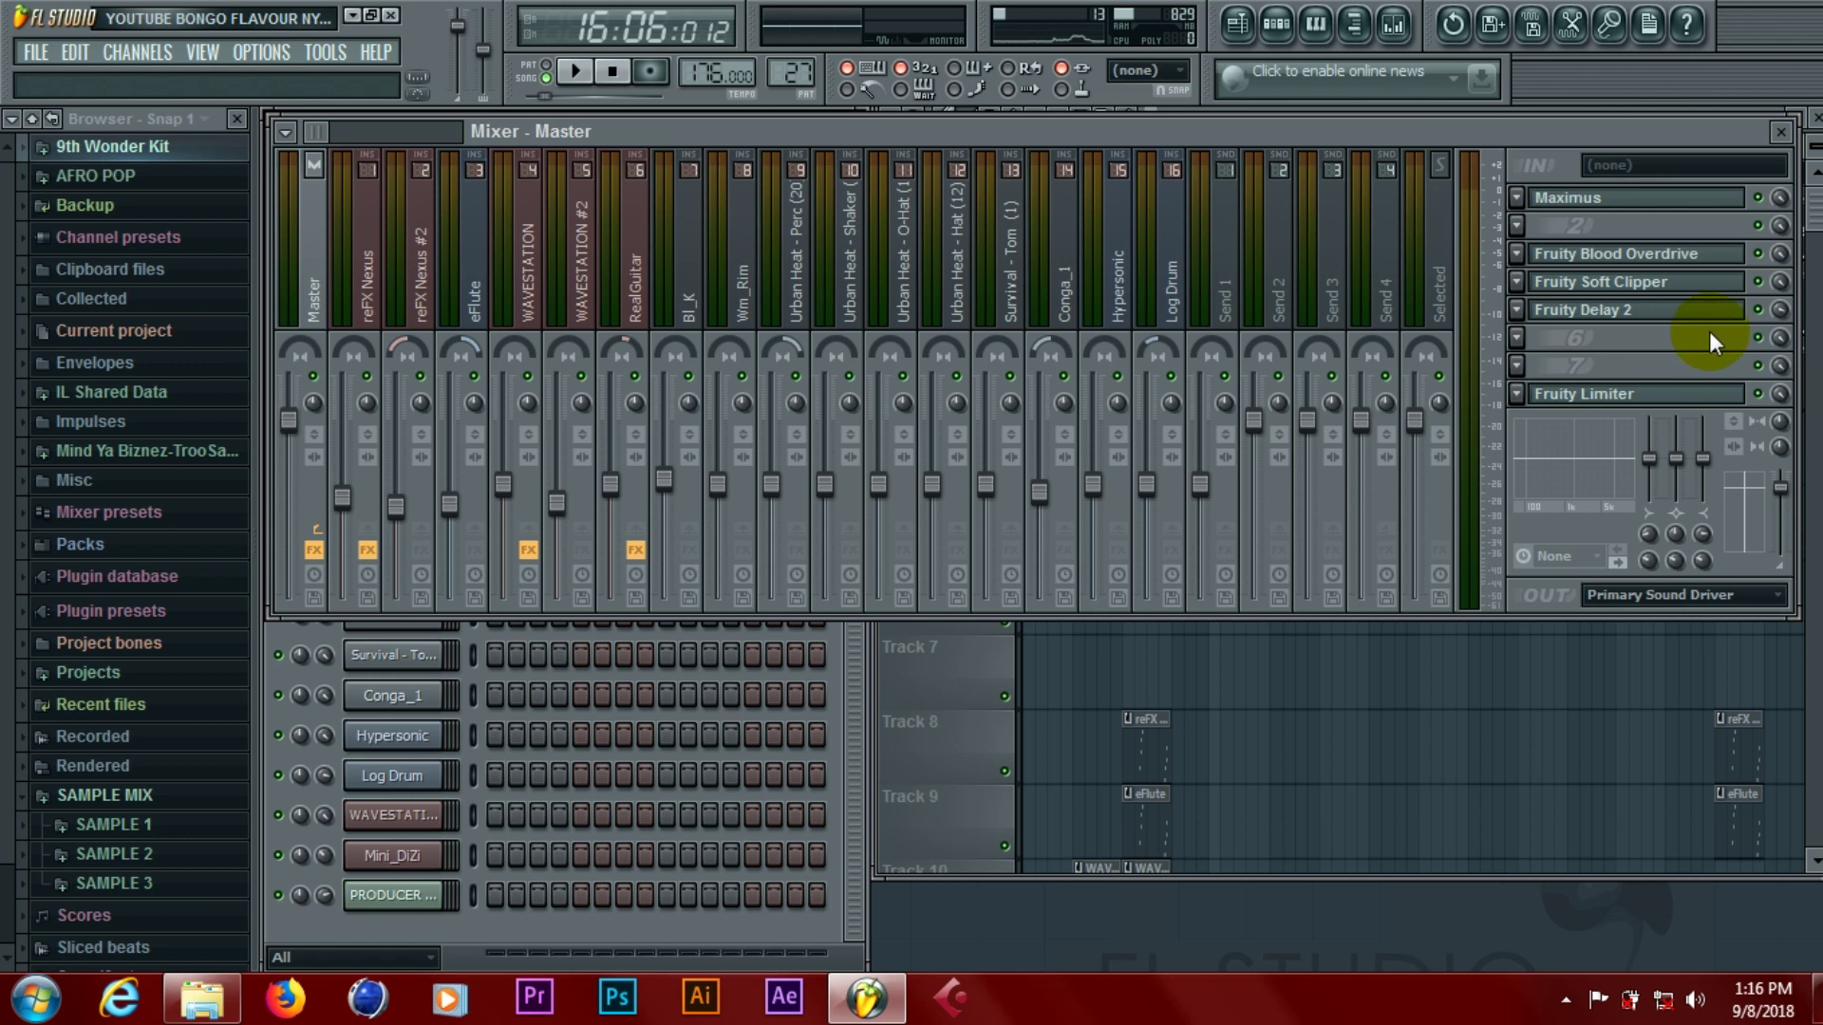
- Bypass Fruity Delay 2 on the Master track and start the song from the beginning
click(1757, 310)
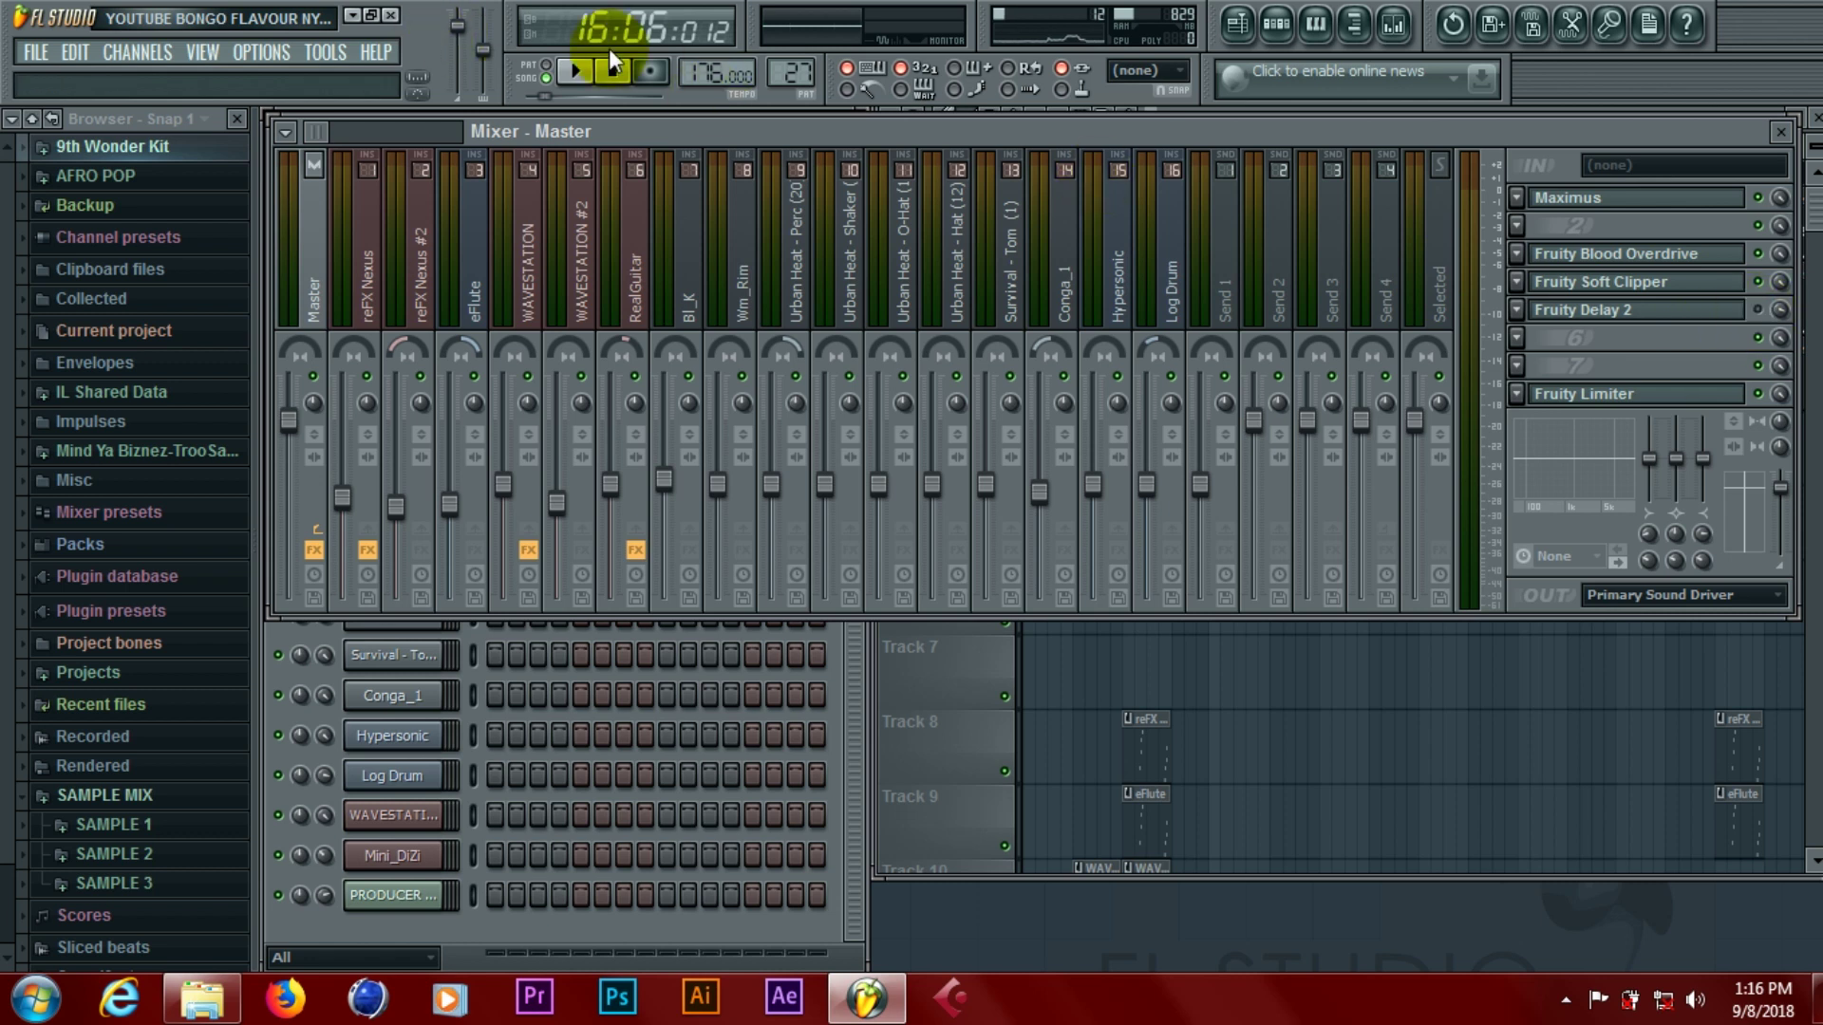
click(547, 78)
click(549, 80)
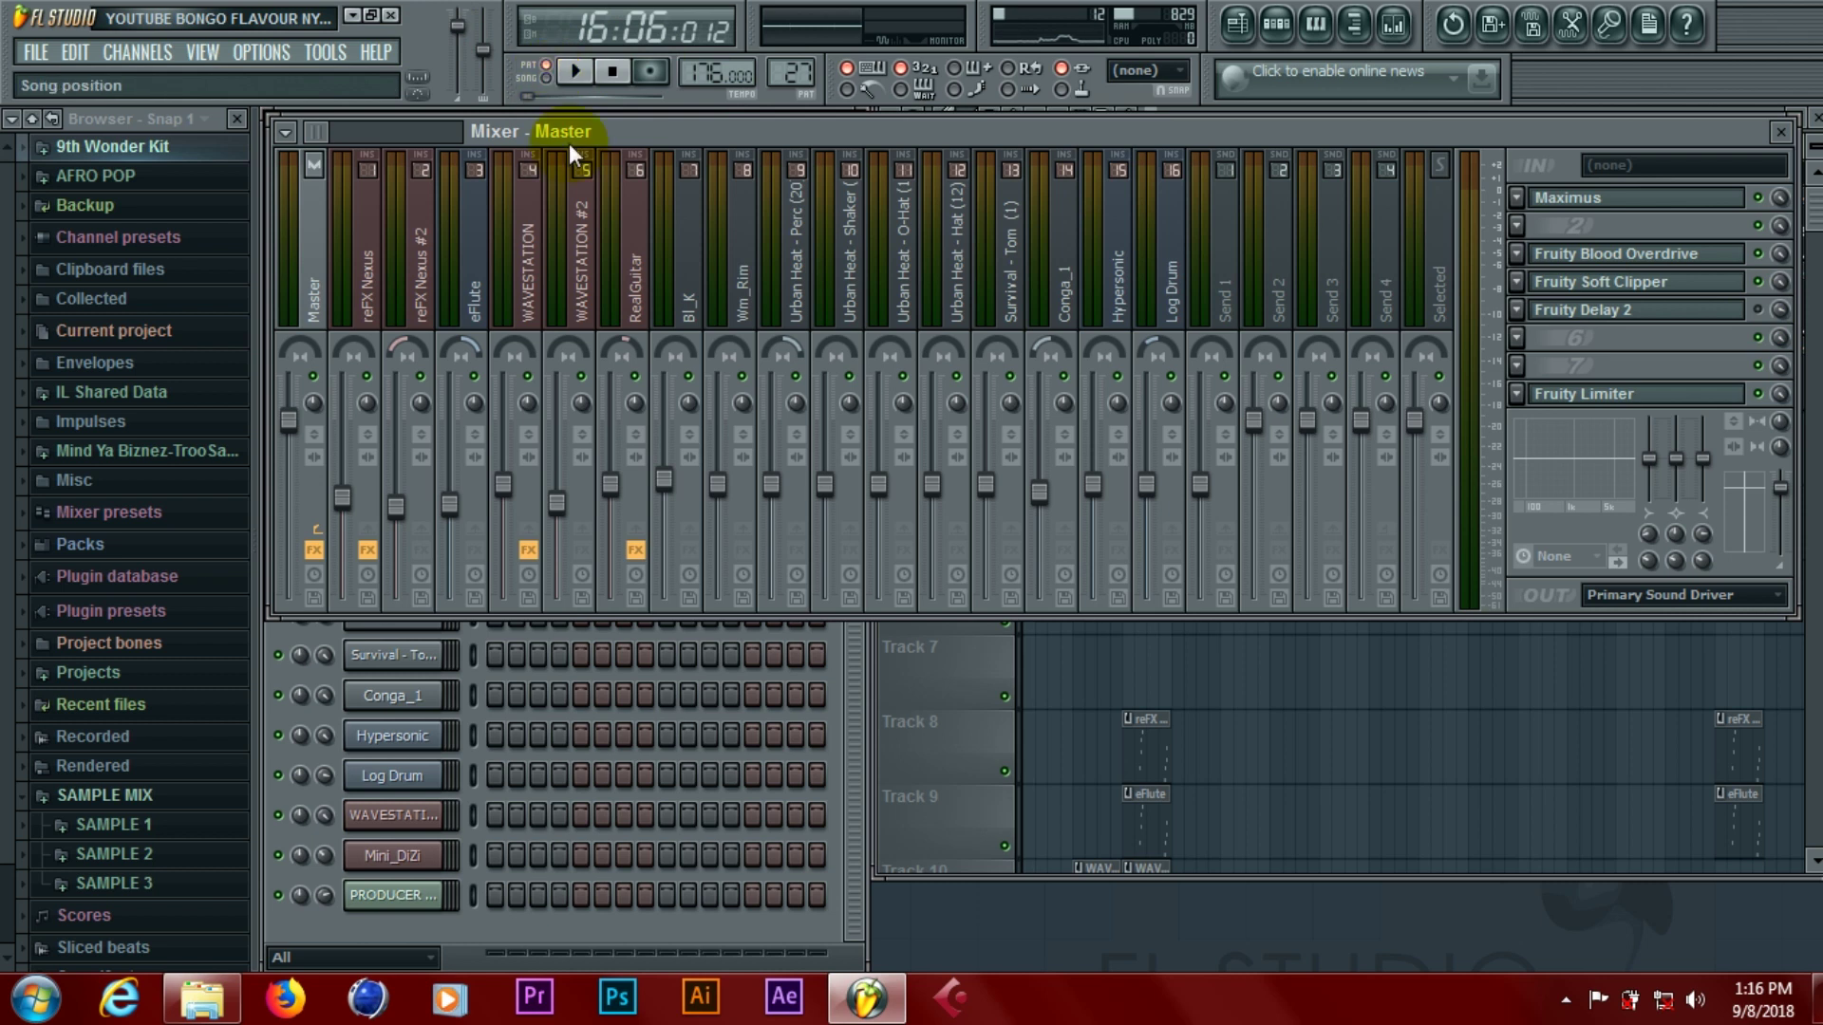
click(574, 72)
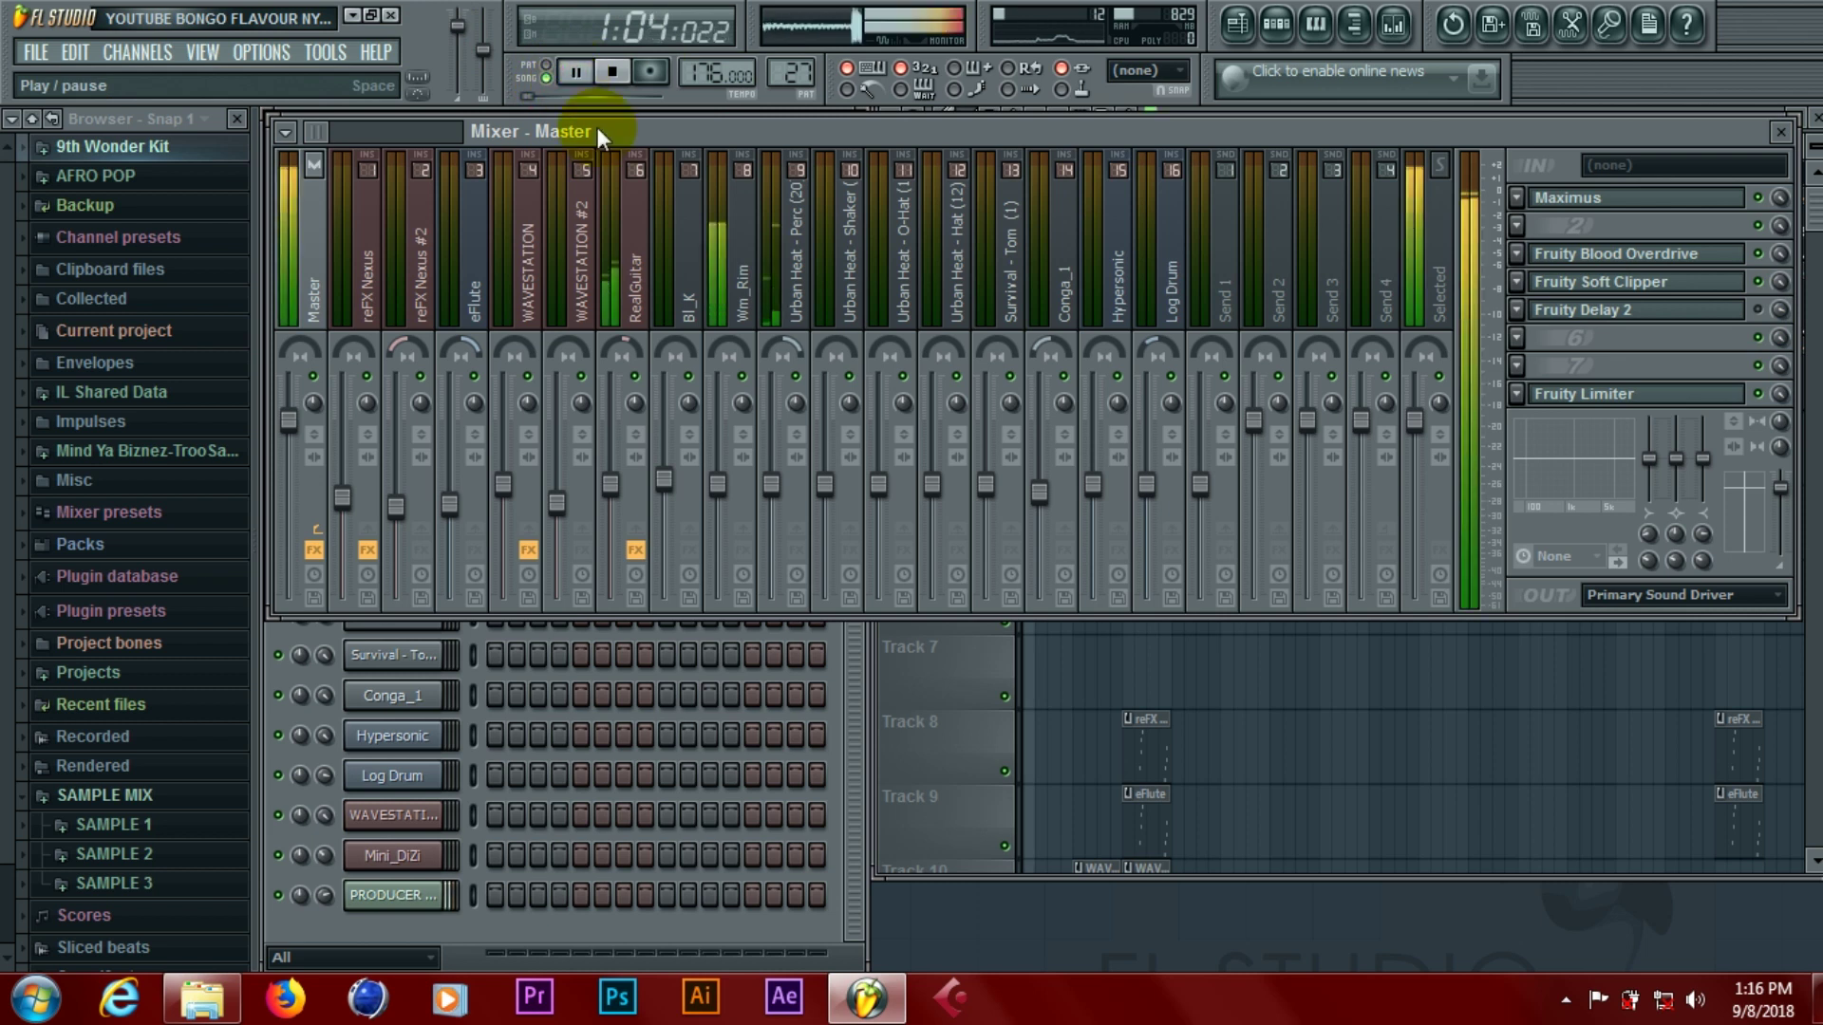
- Maximize the playlist and zoom out to fit more of the arrangement, pausing playback after bar 18
click(911, 686)
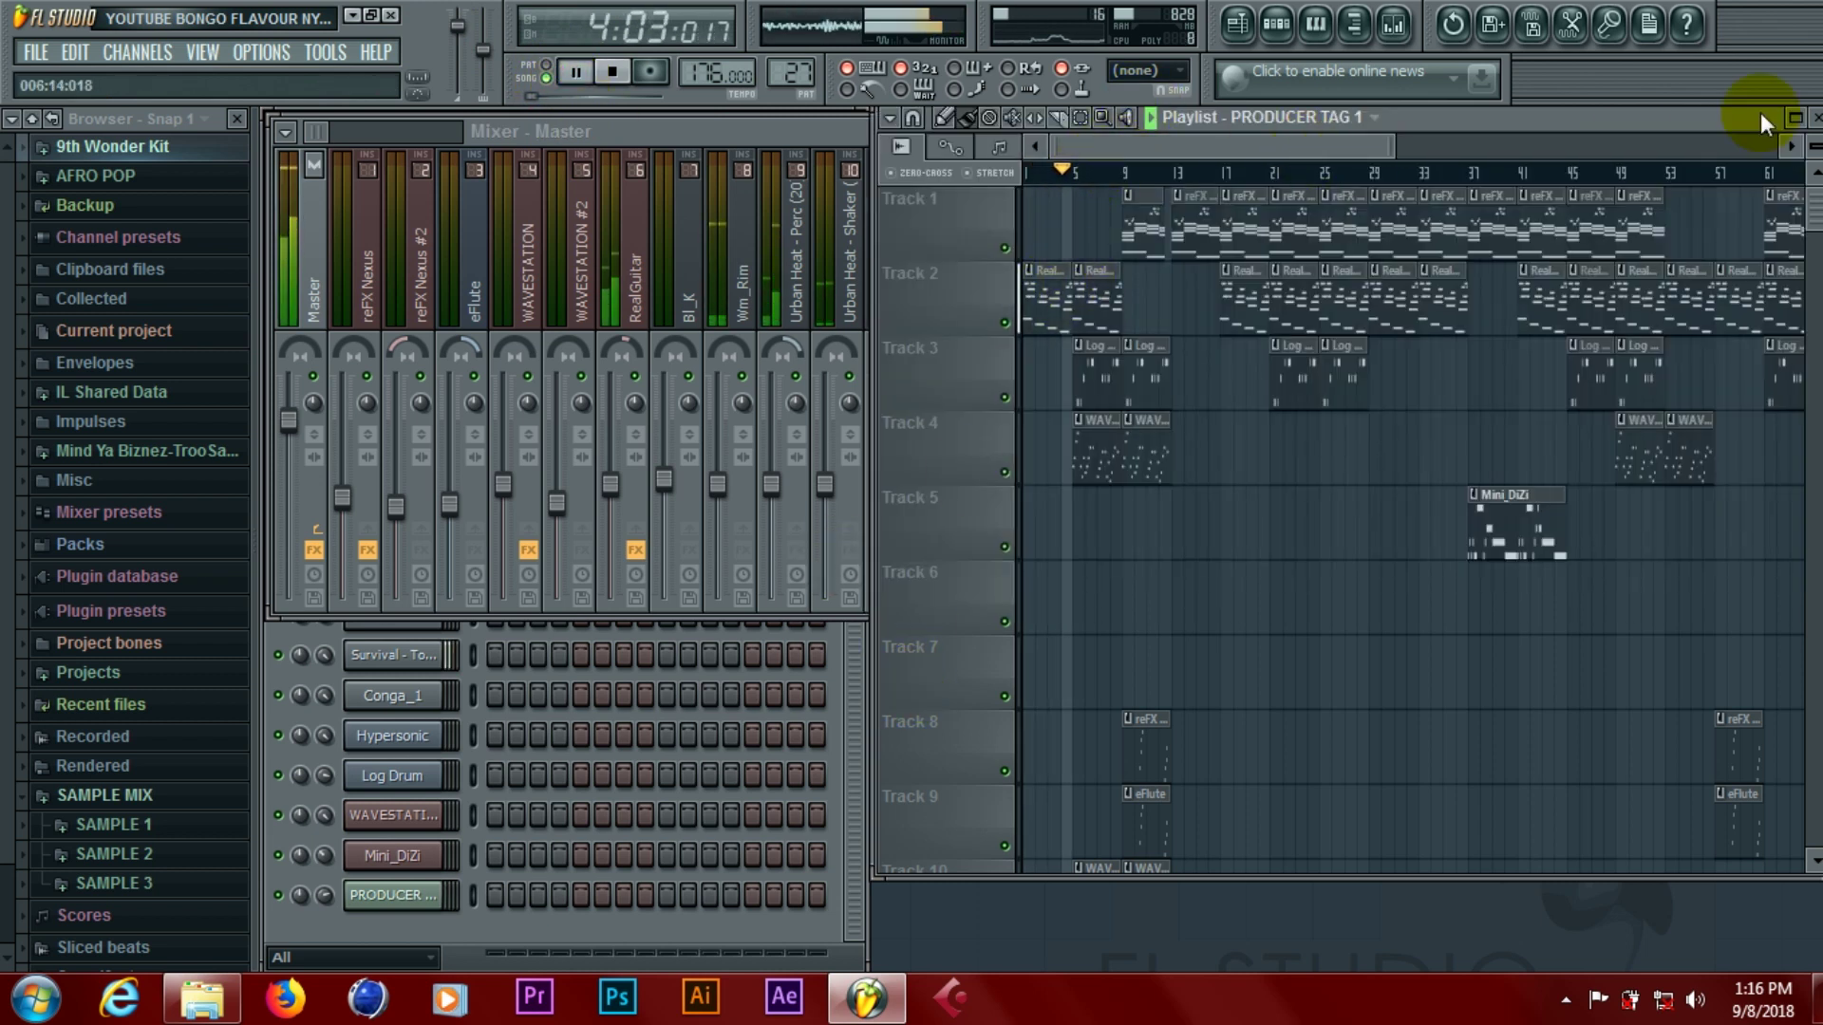
click(1794, 117)
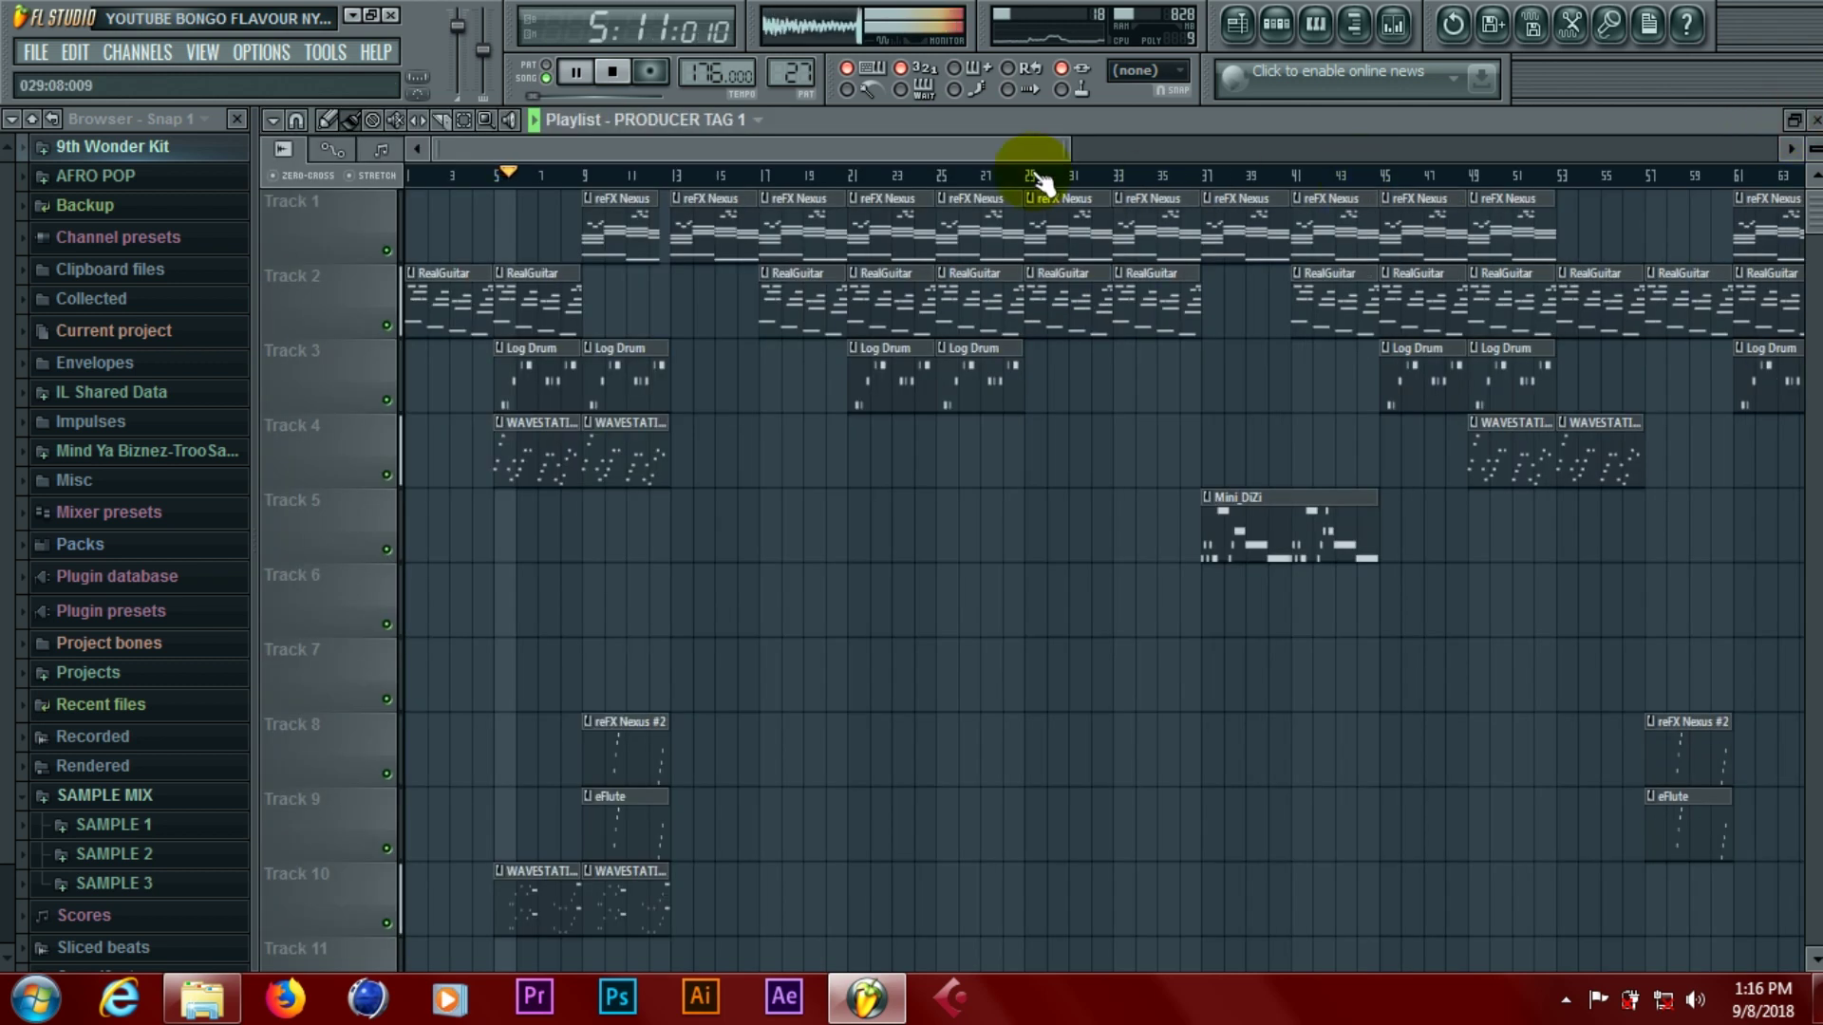
drag(1069, 149, 1207, 143)
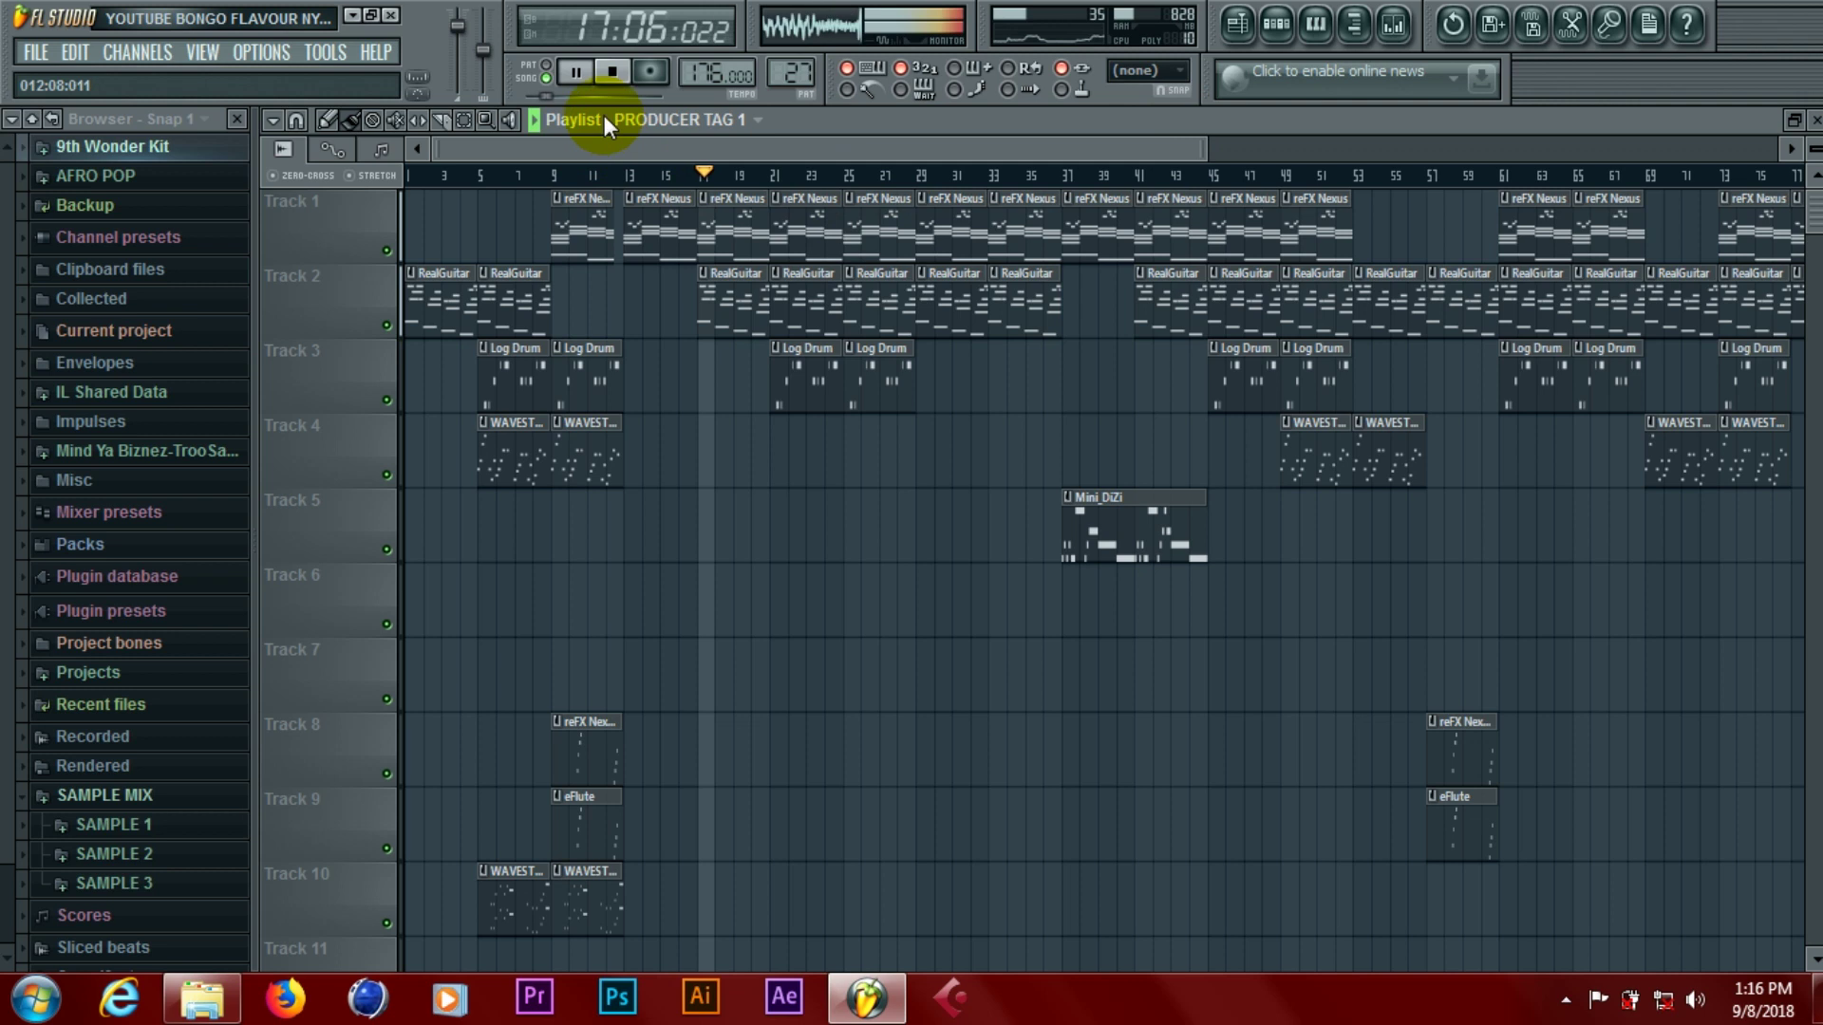
click(584, 81)
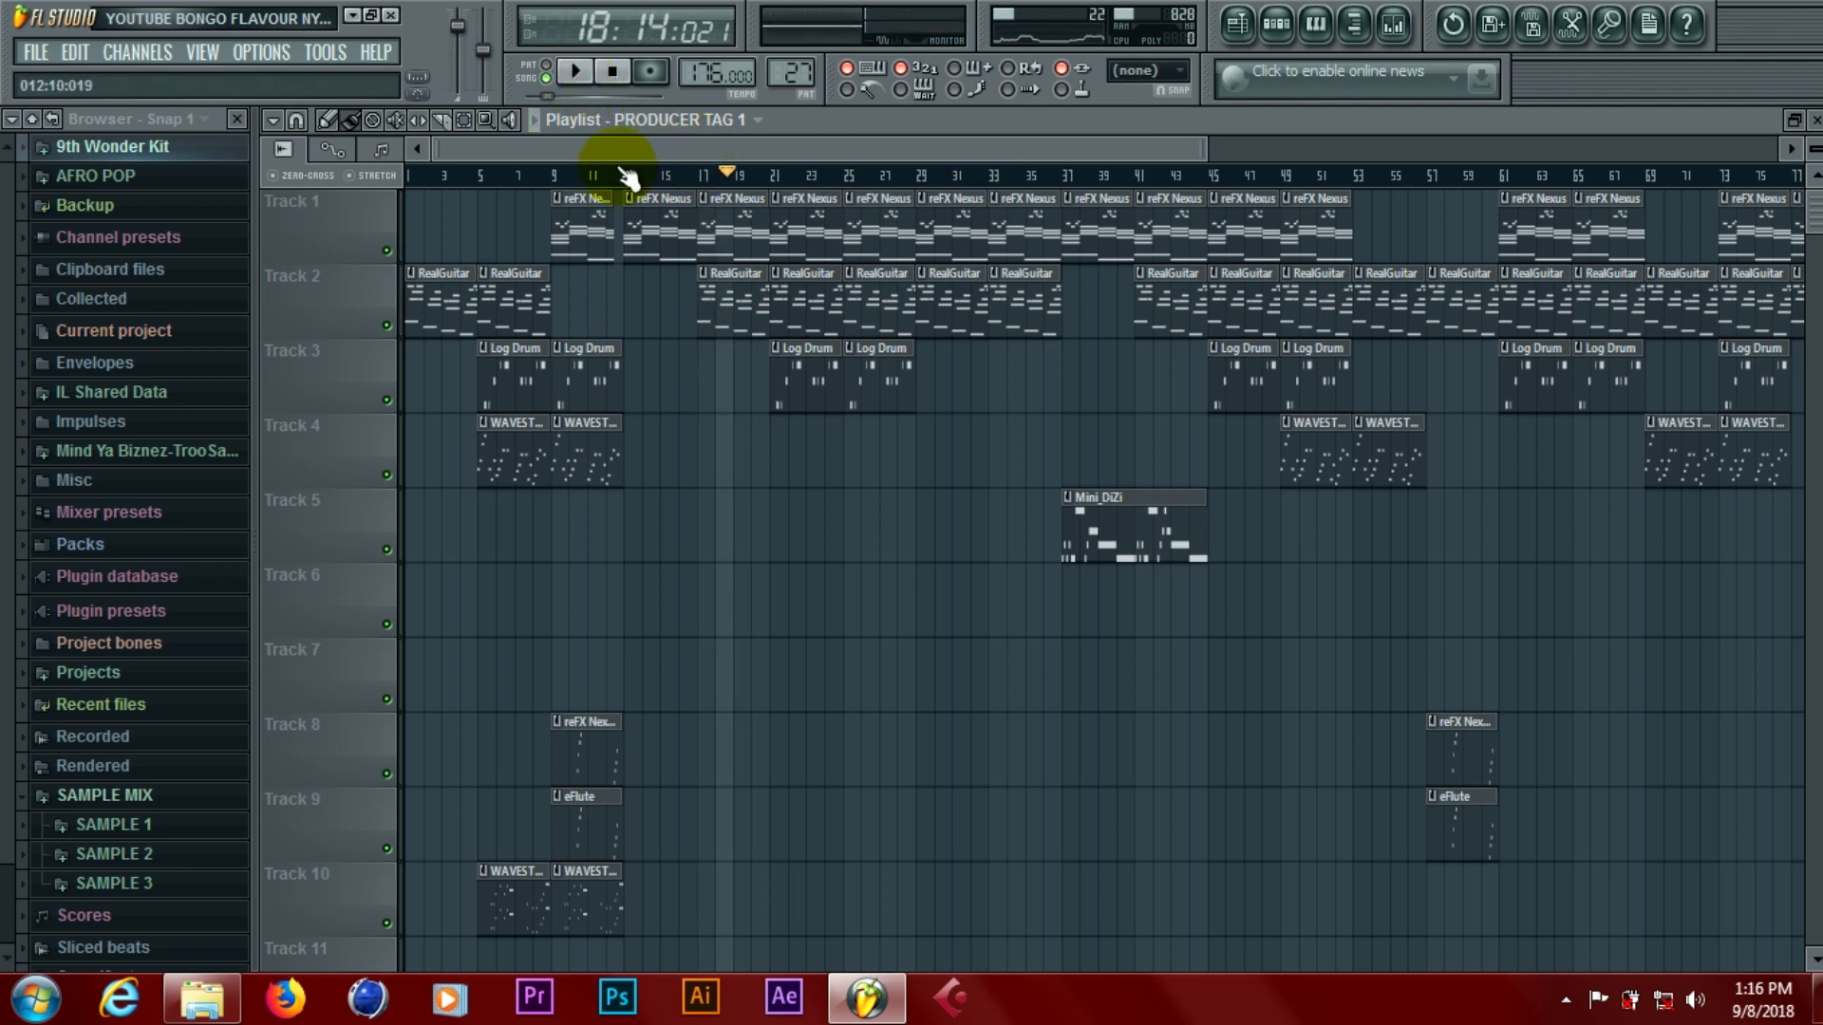
- Replay the song from the beginning in the playlist and pause it before bar 5
click(1393, 25)
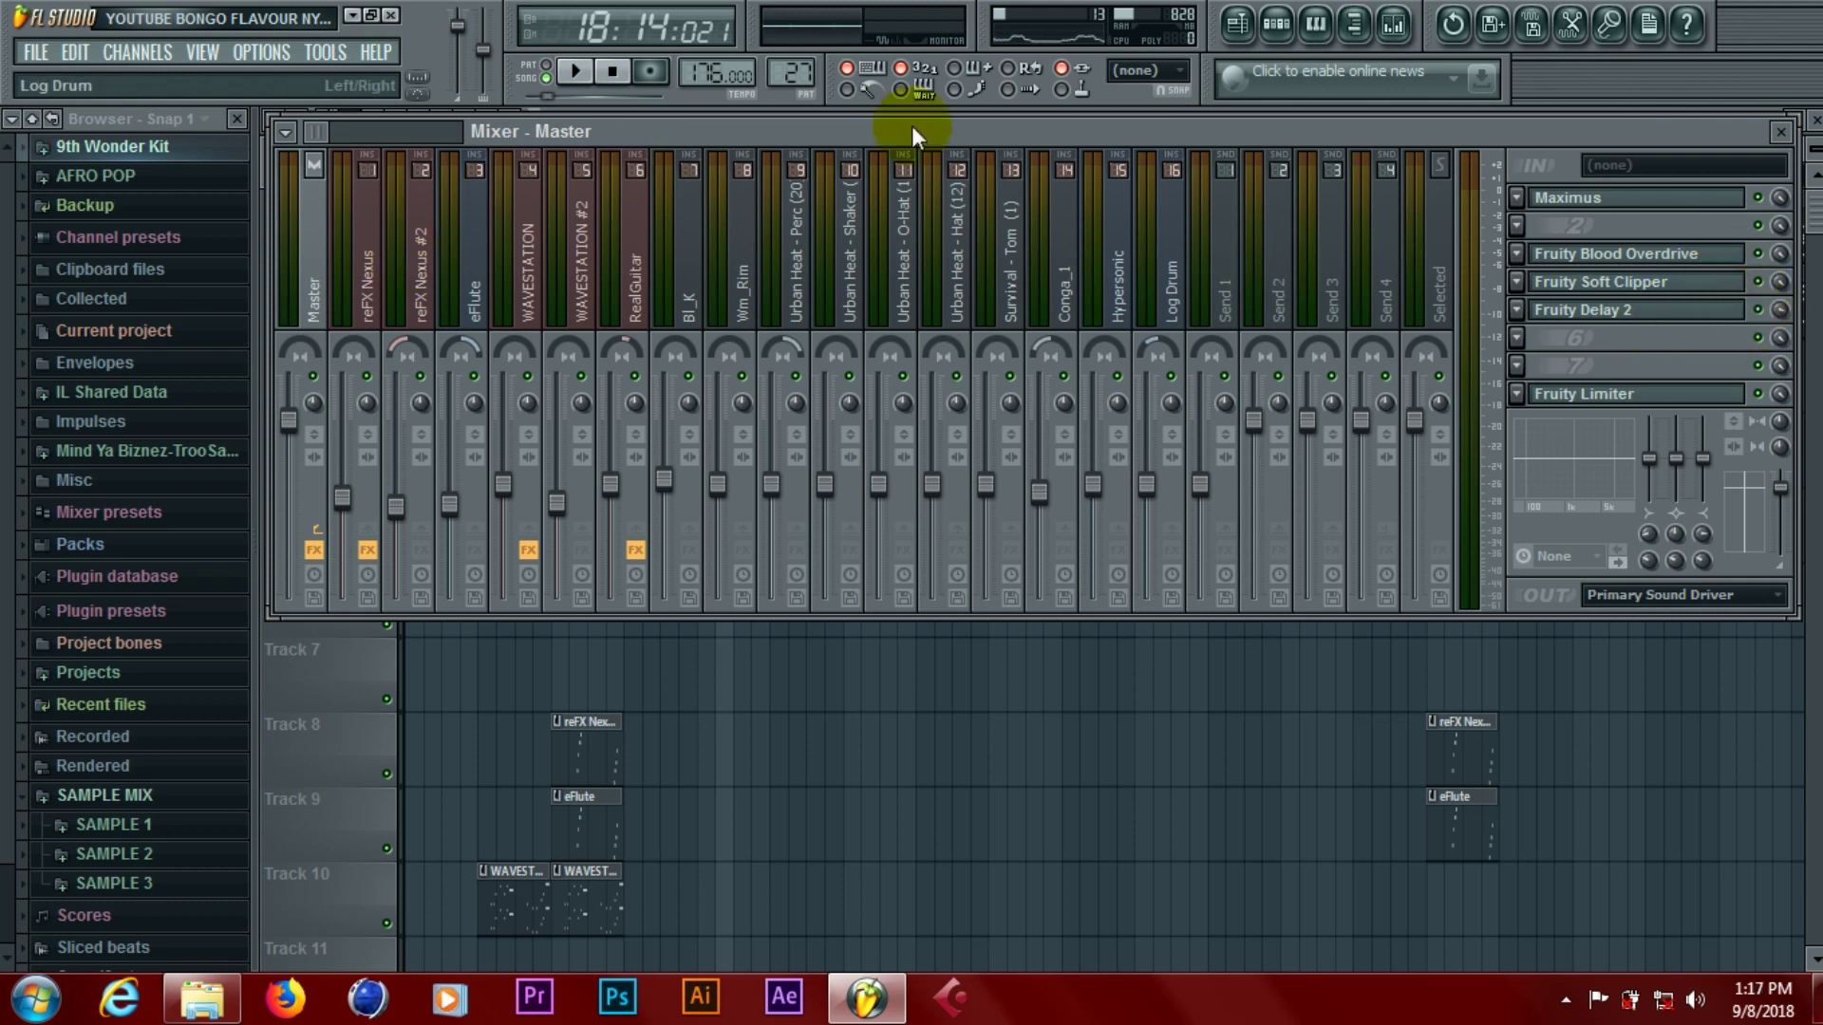
click(1395, 26)
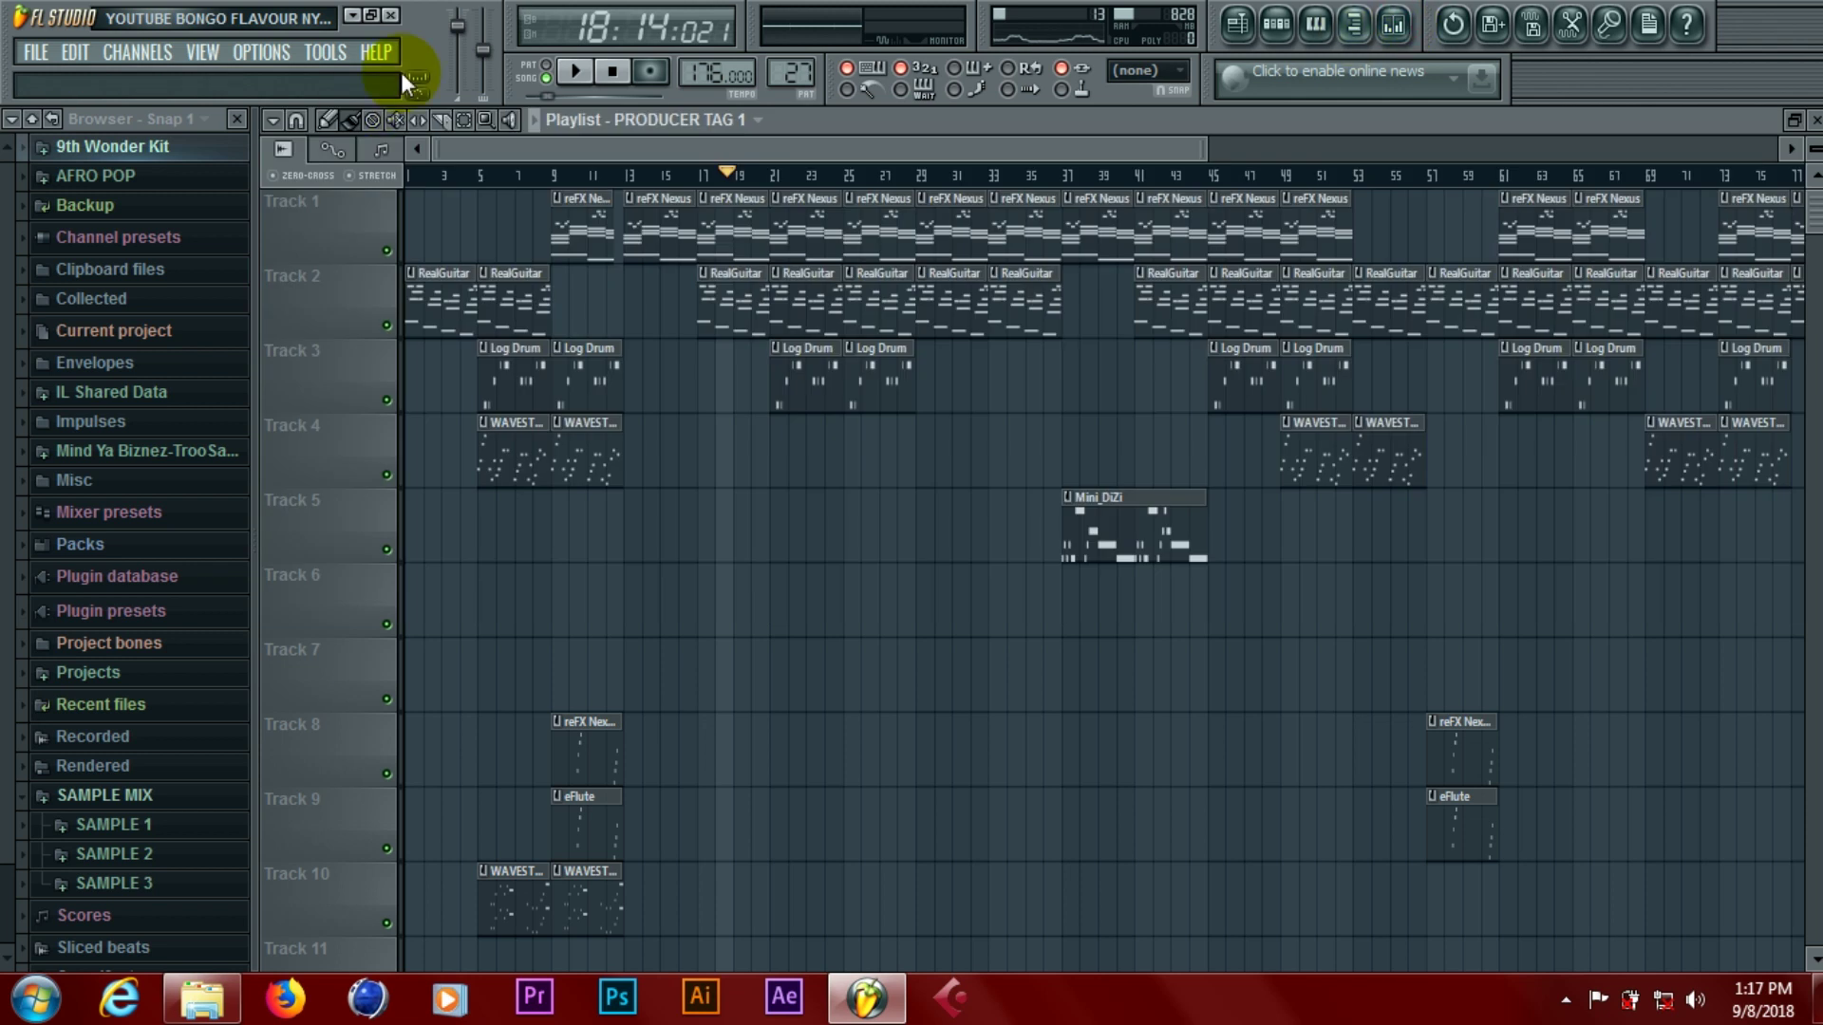
click(576, 73)
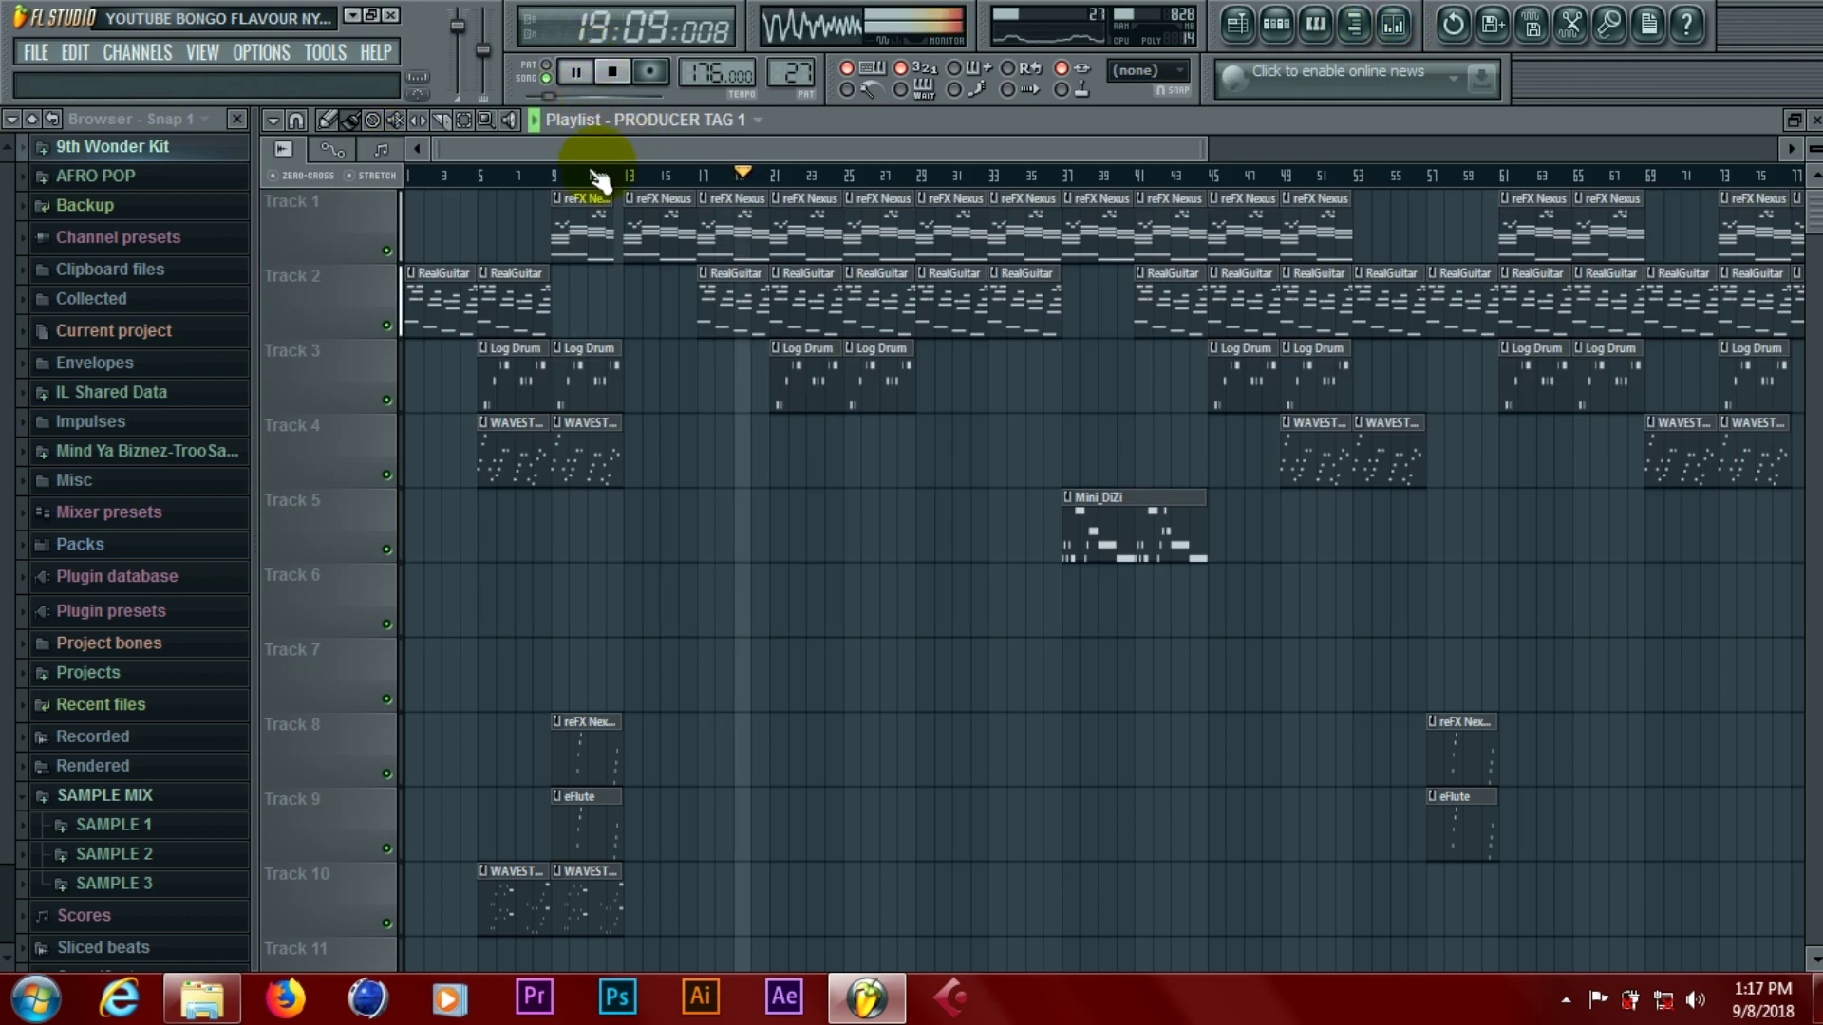
click(545, 76)
click(545, 78)
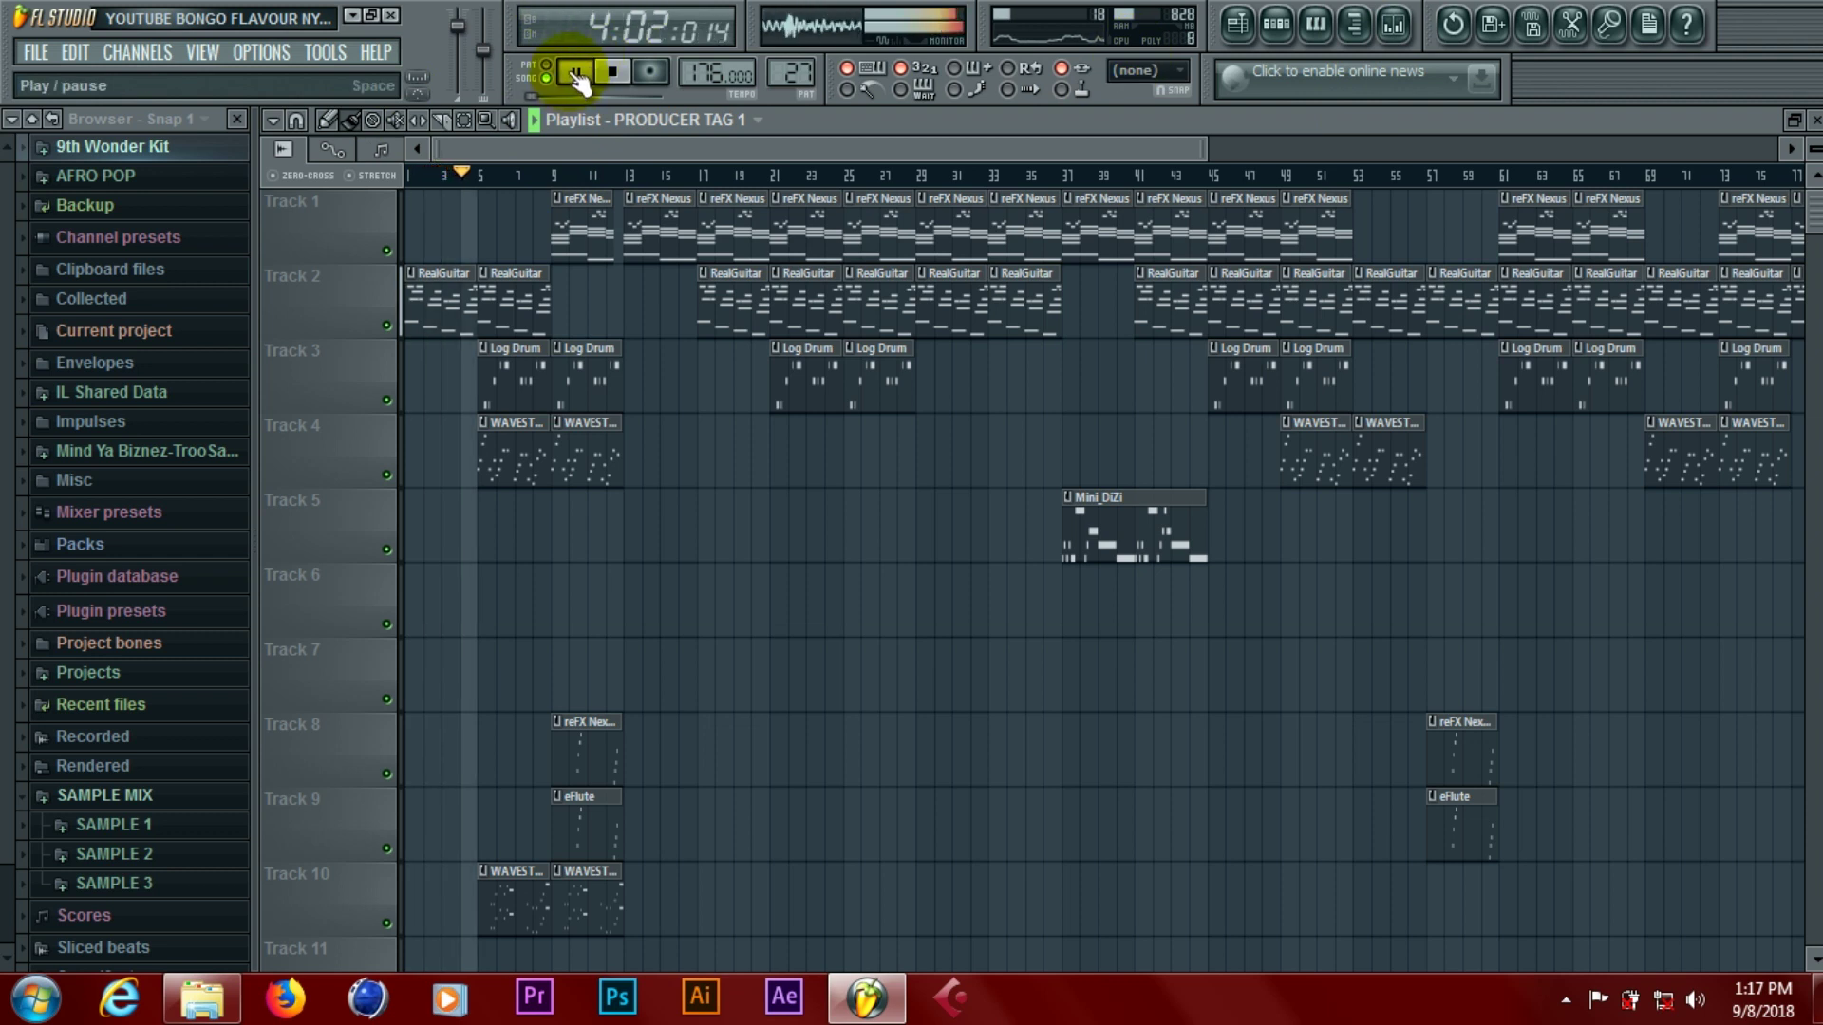
click(574, 74)
- Open the mixer over the playlist, replay the song from the start while watching the track levels, and pause it
click(1392, 26)
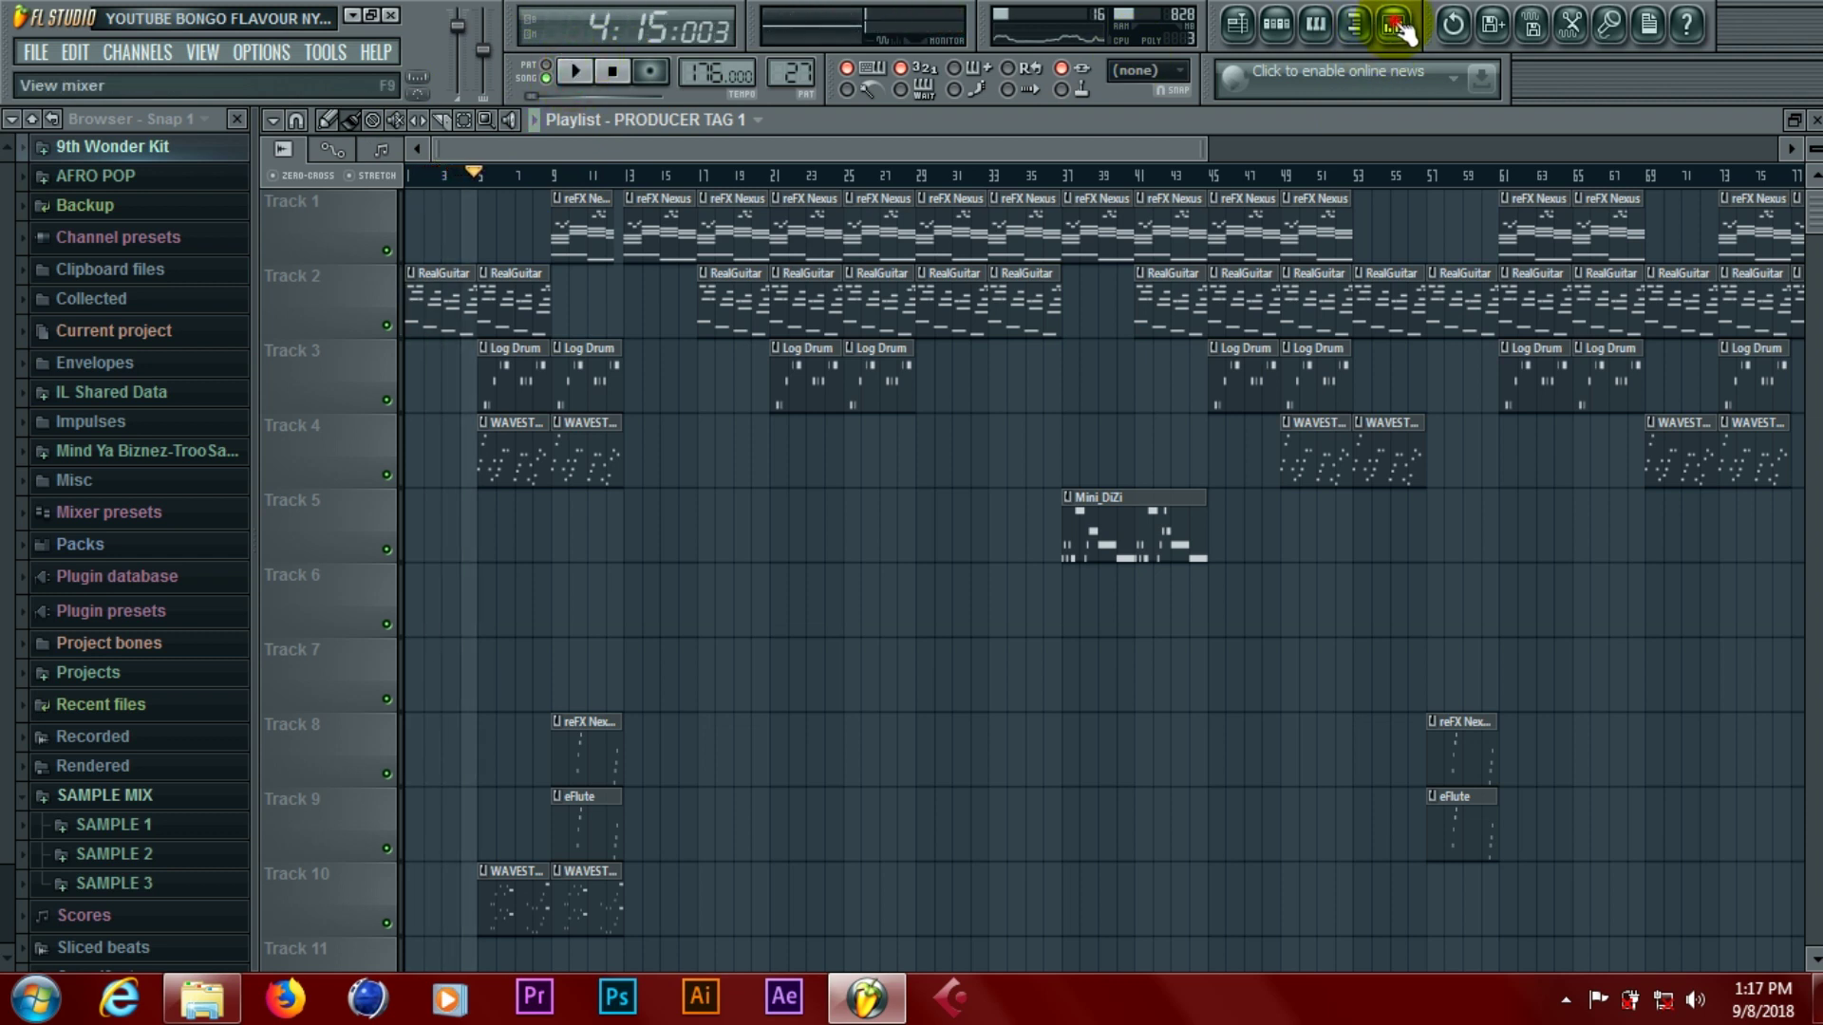
drag(602, 122, 744, 332)
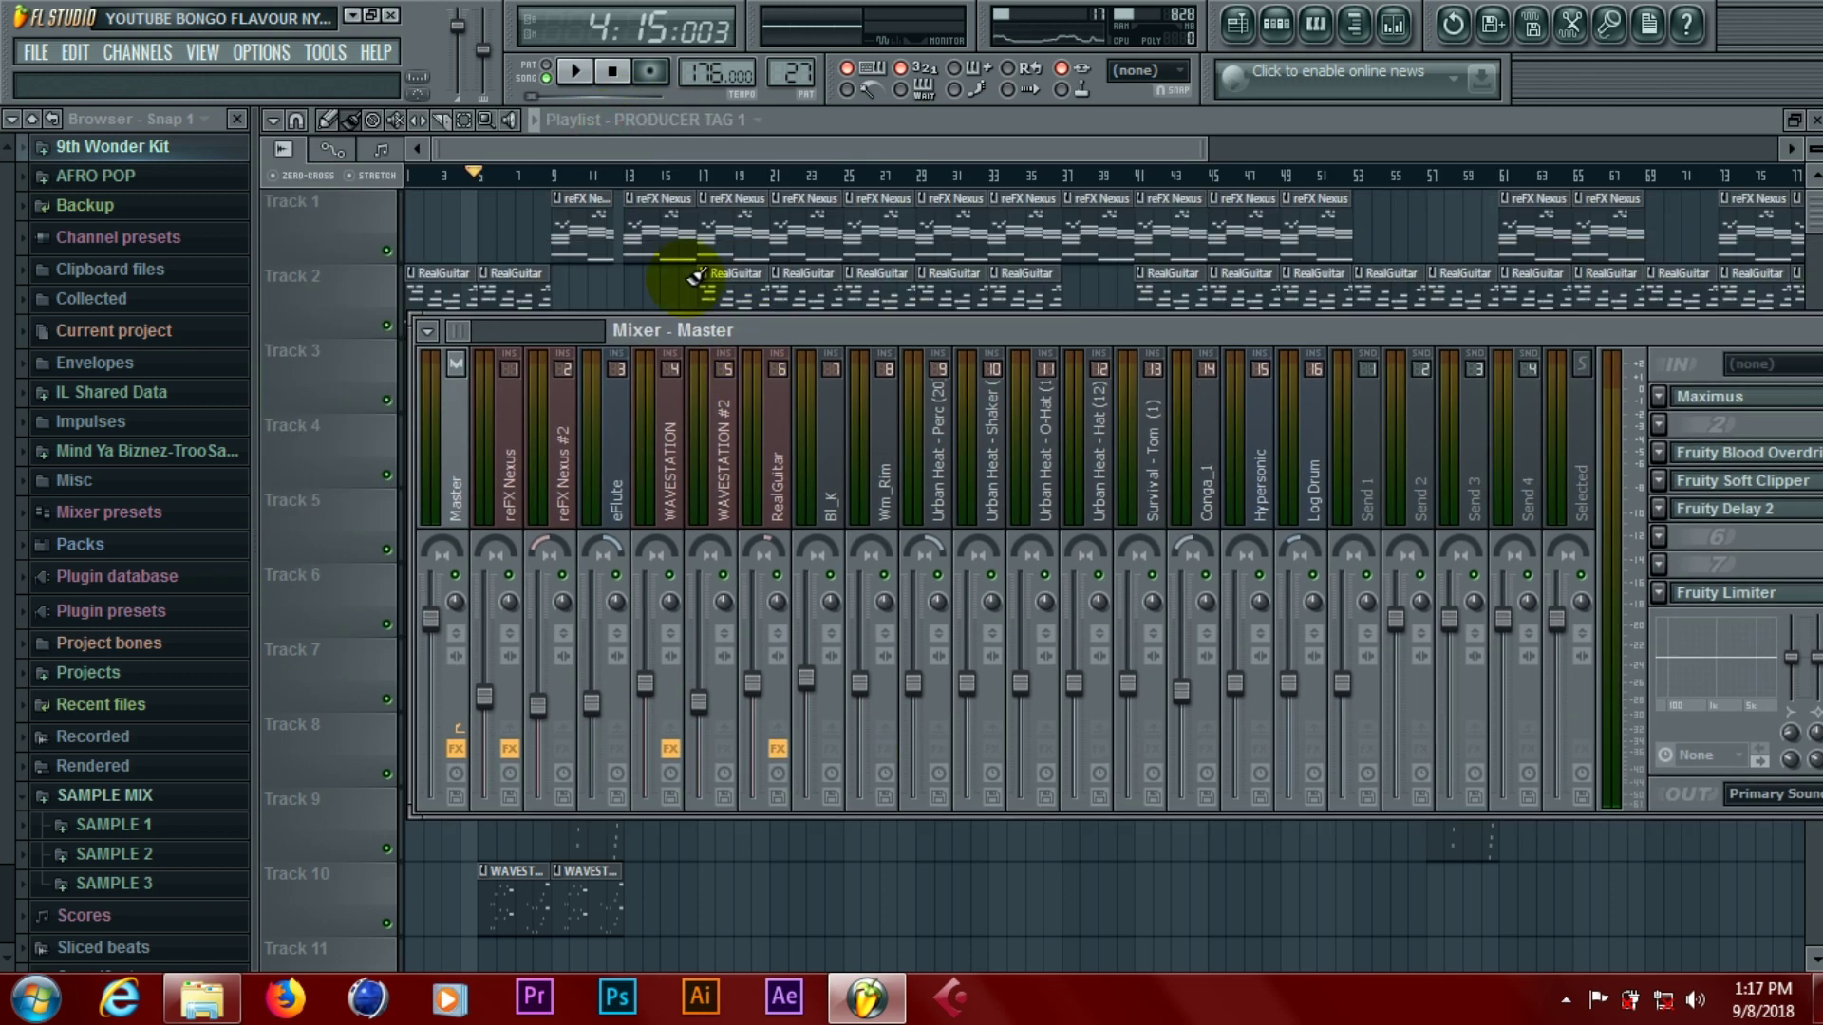
click(575, 78)
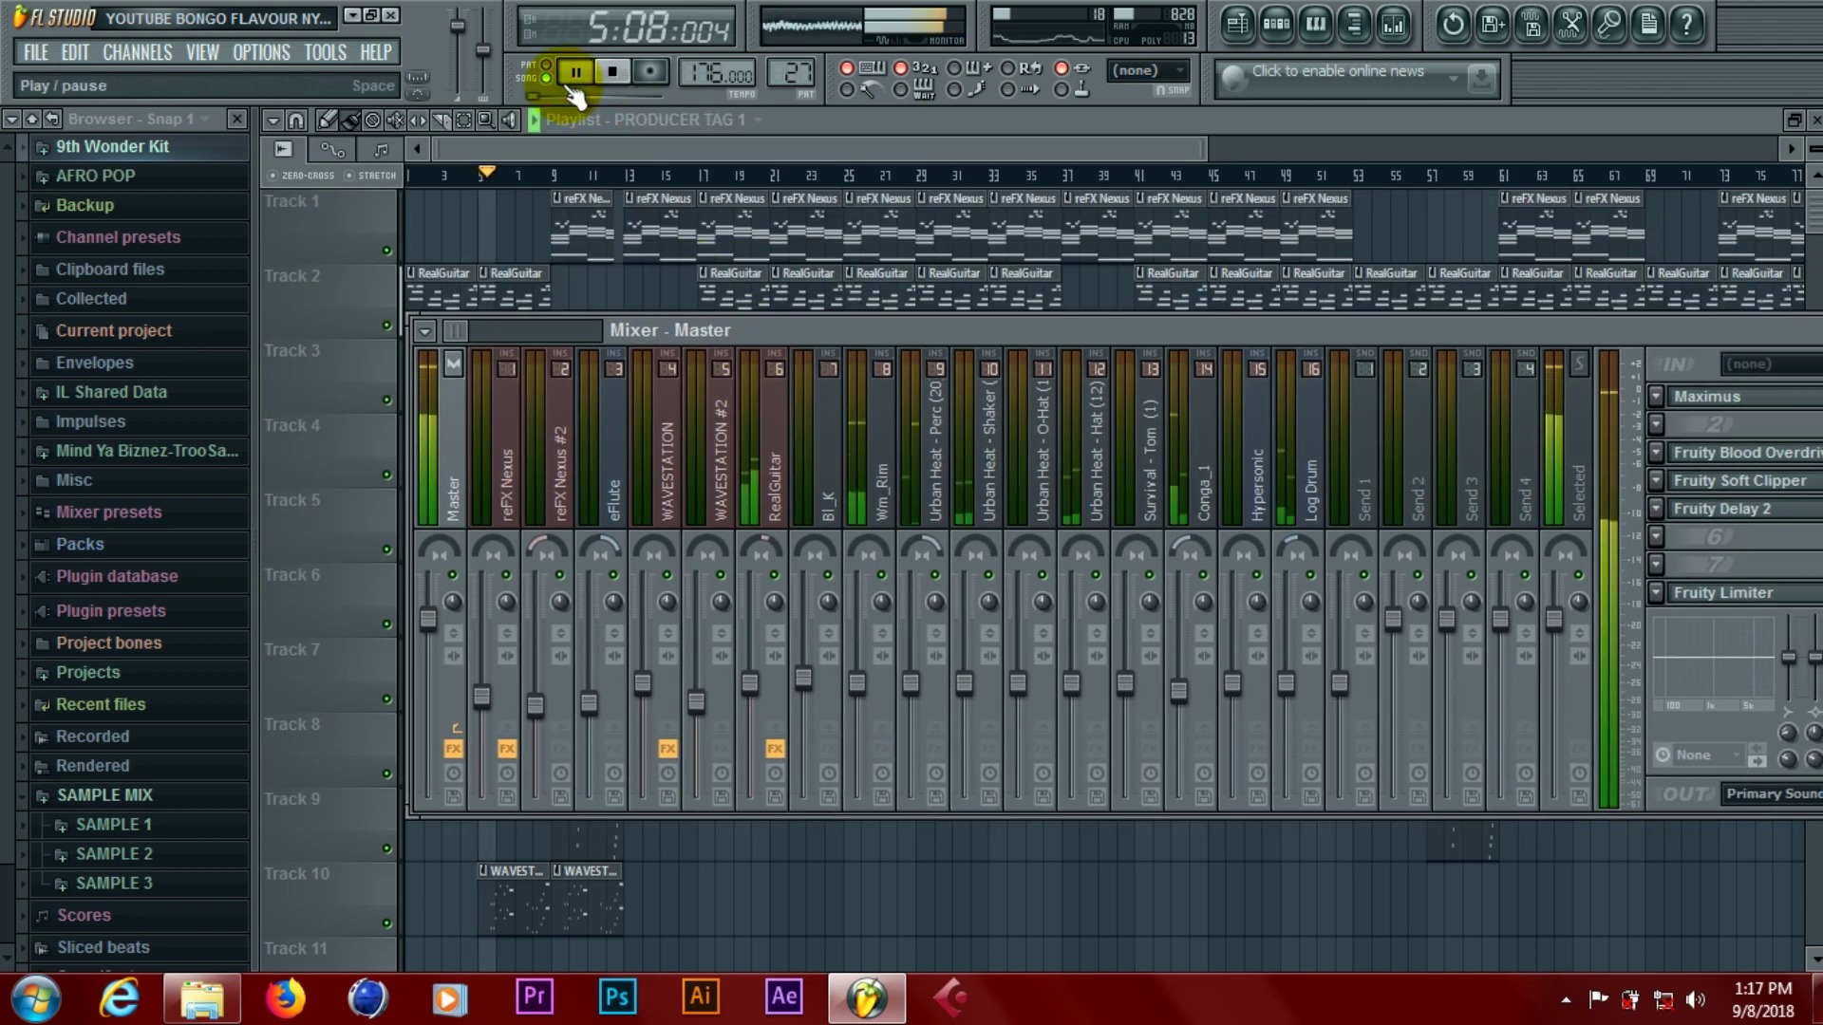
click(546, 76)
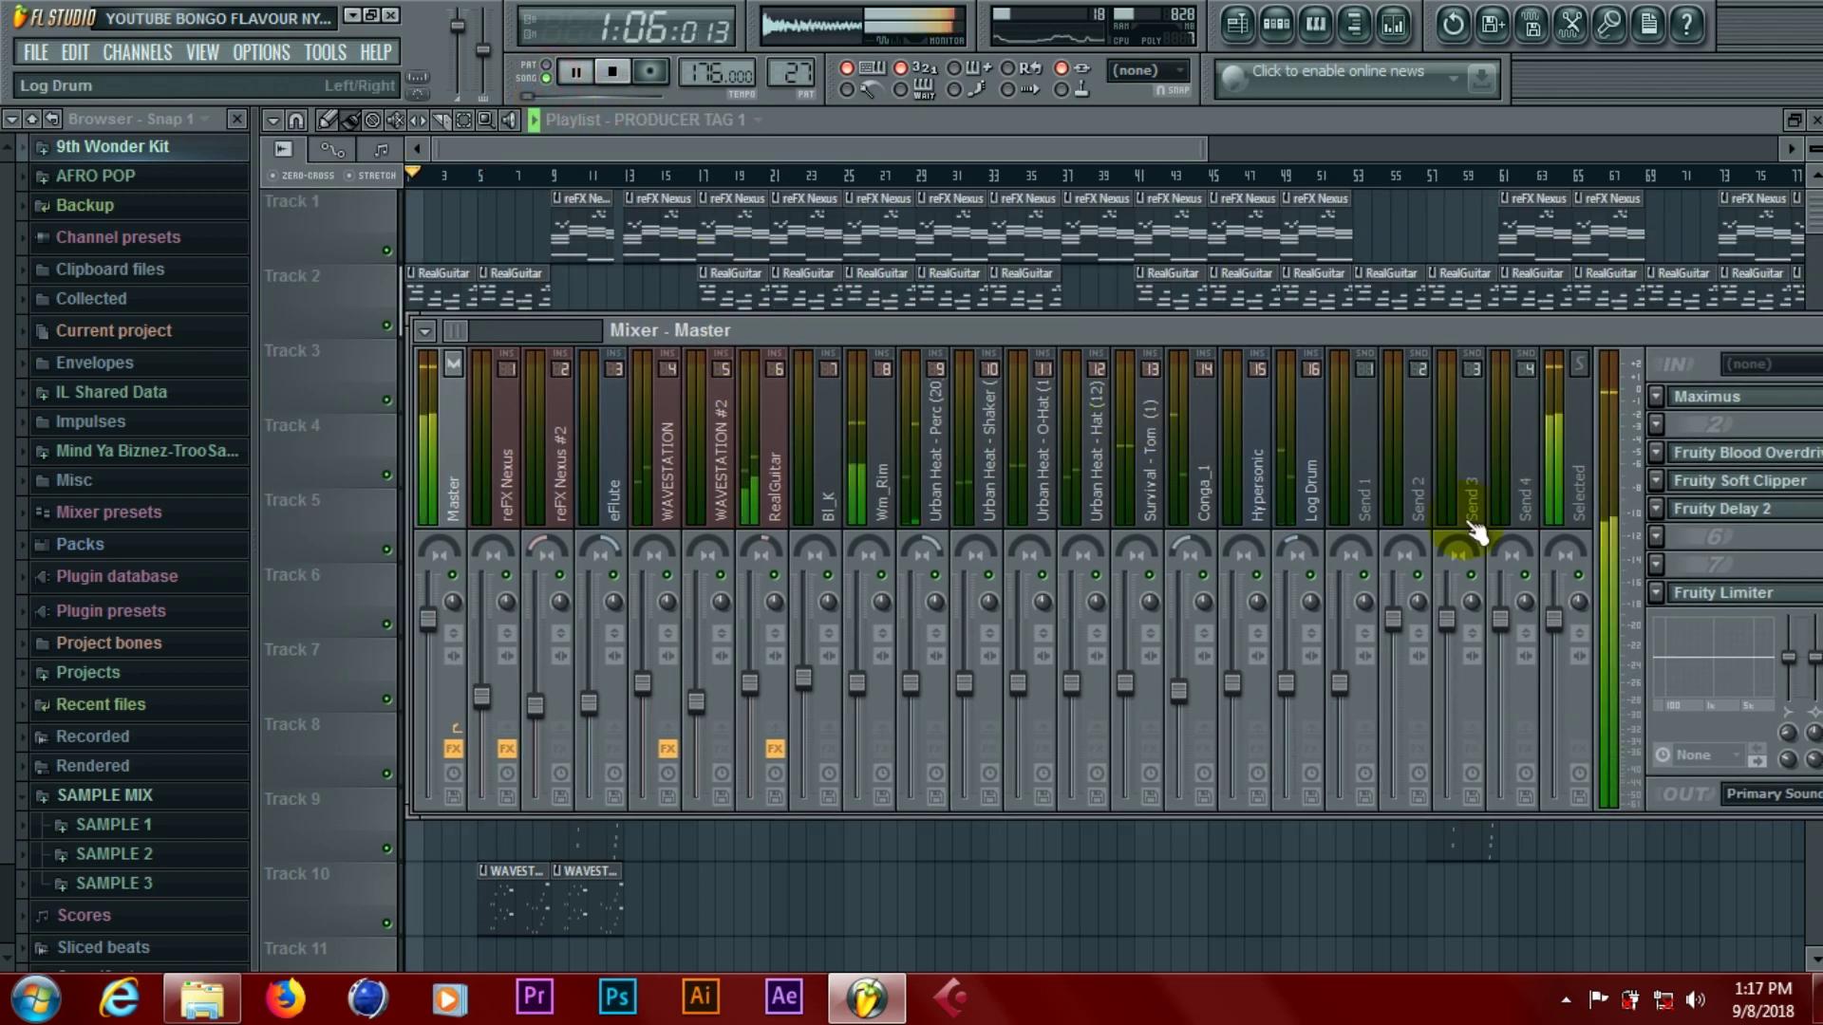
drag(1541, 334, 1352, 298)
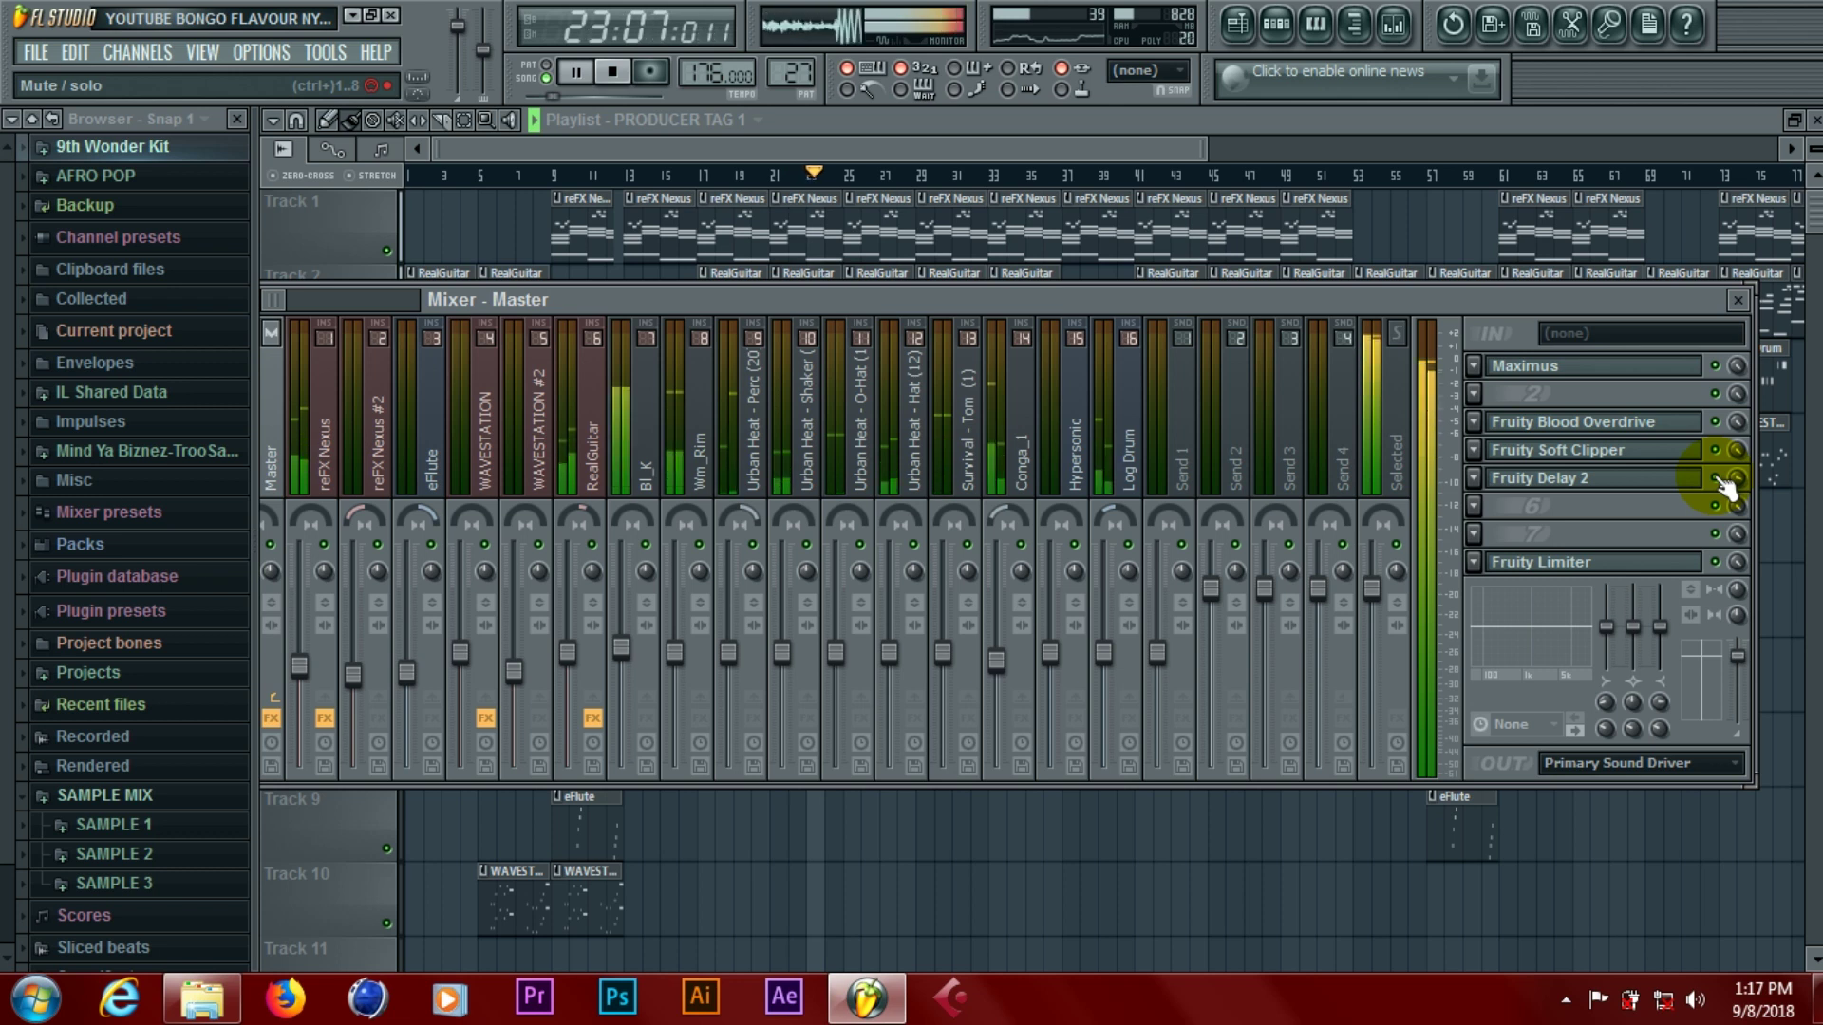
click(576, 73)
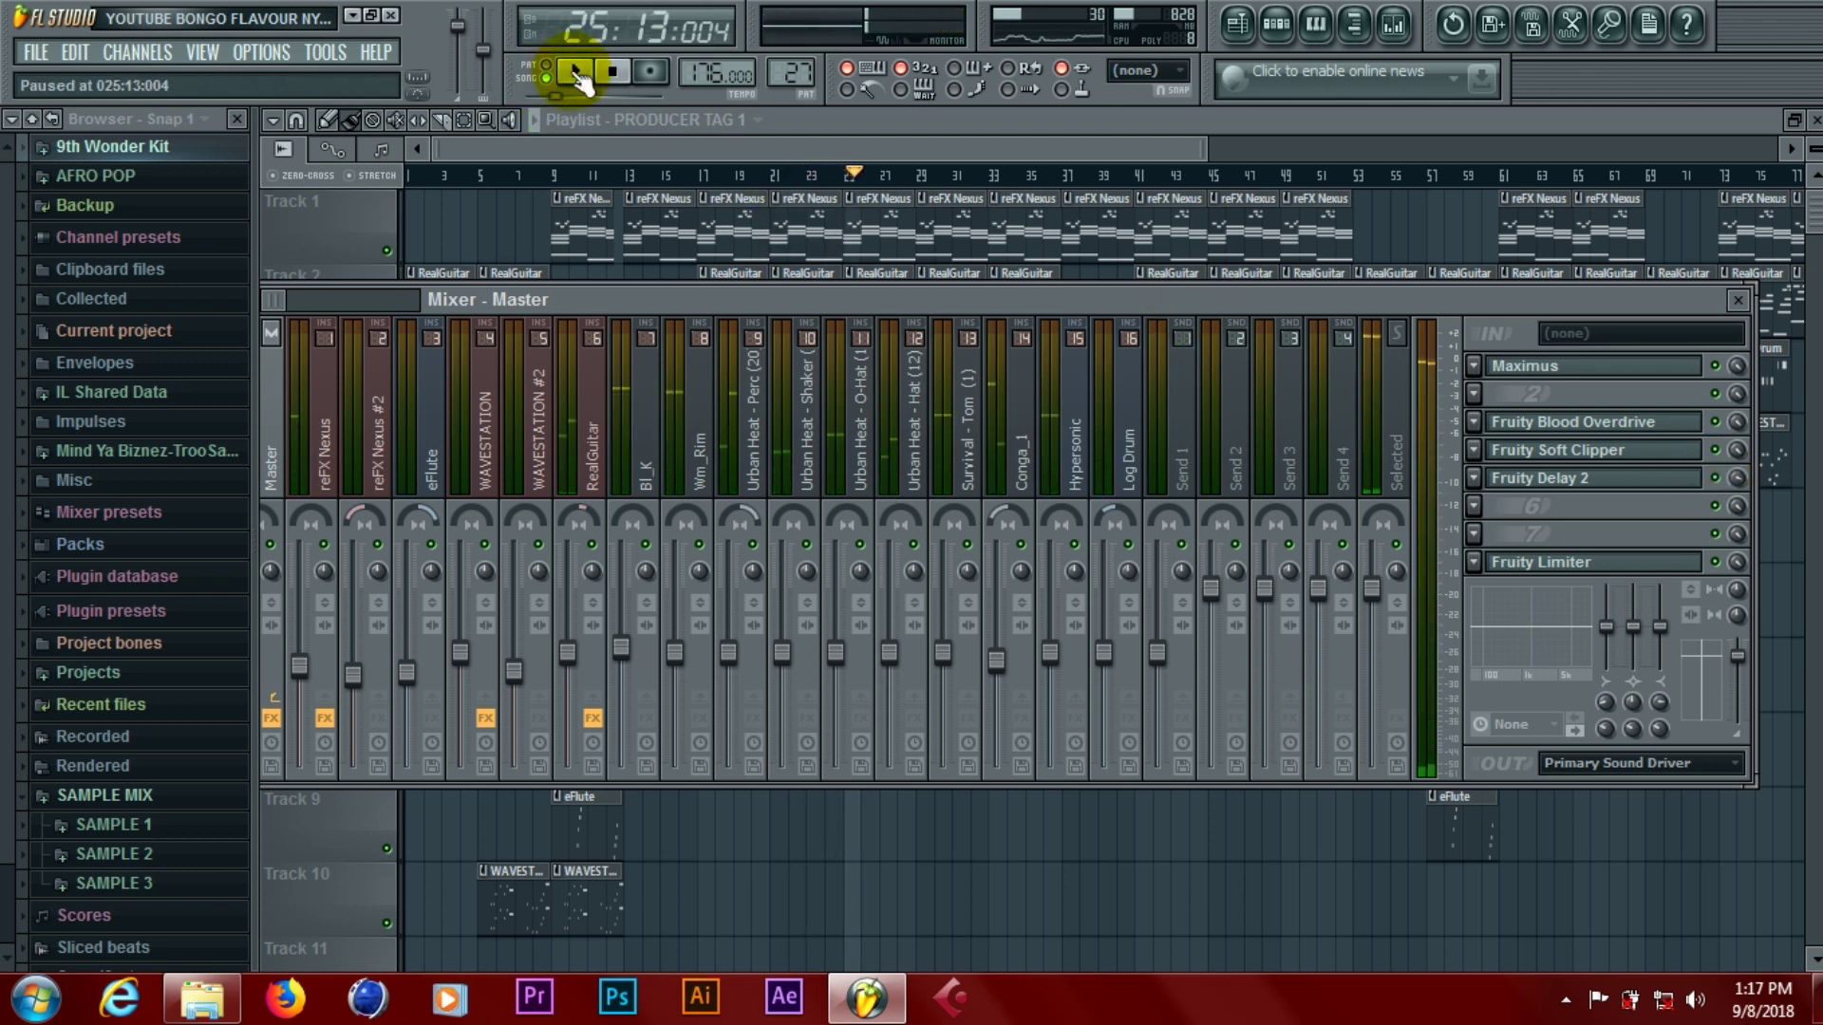
- Remove Fruity Delay 2 from effect slot 5 of the Master track by replacing it with (none)
drag(588, 287, 617, 167)
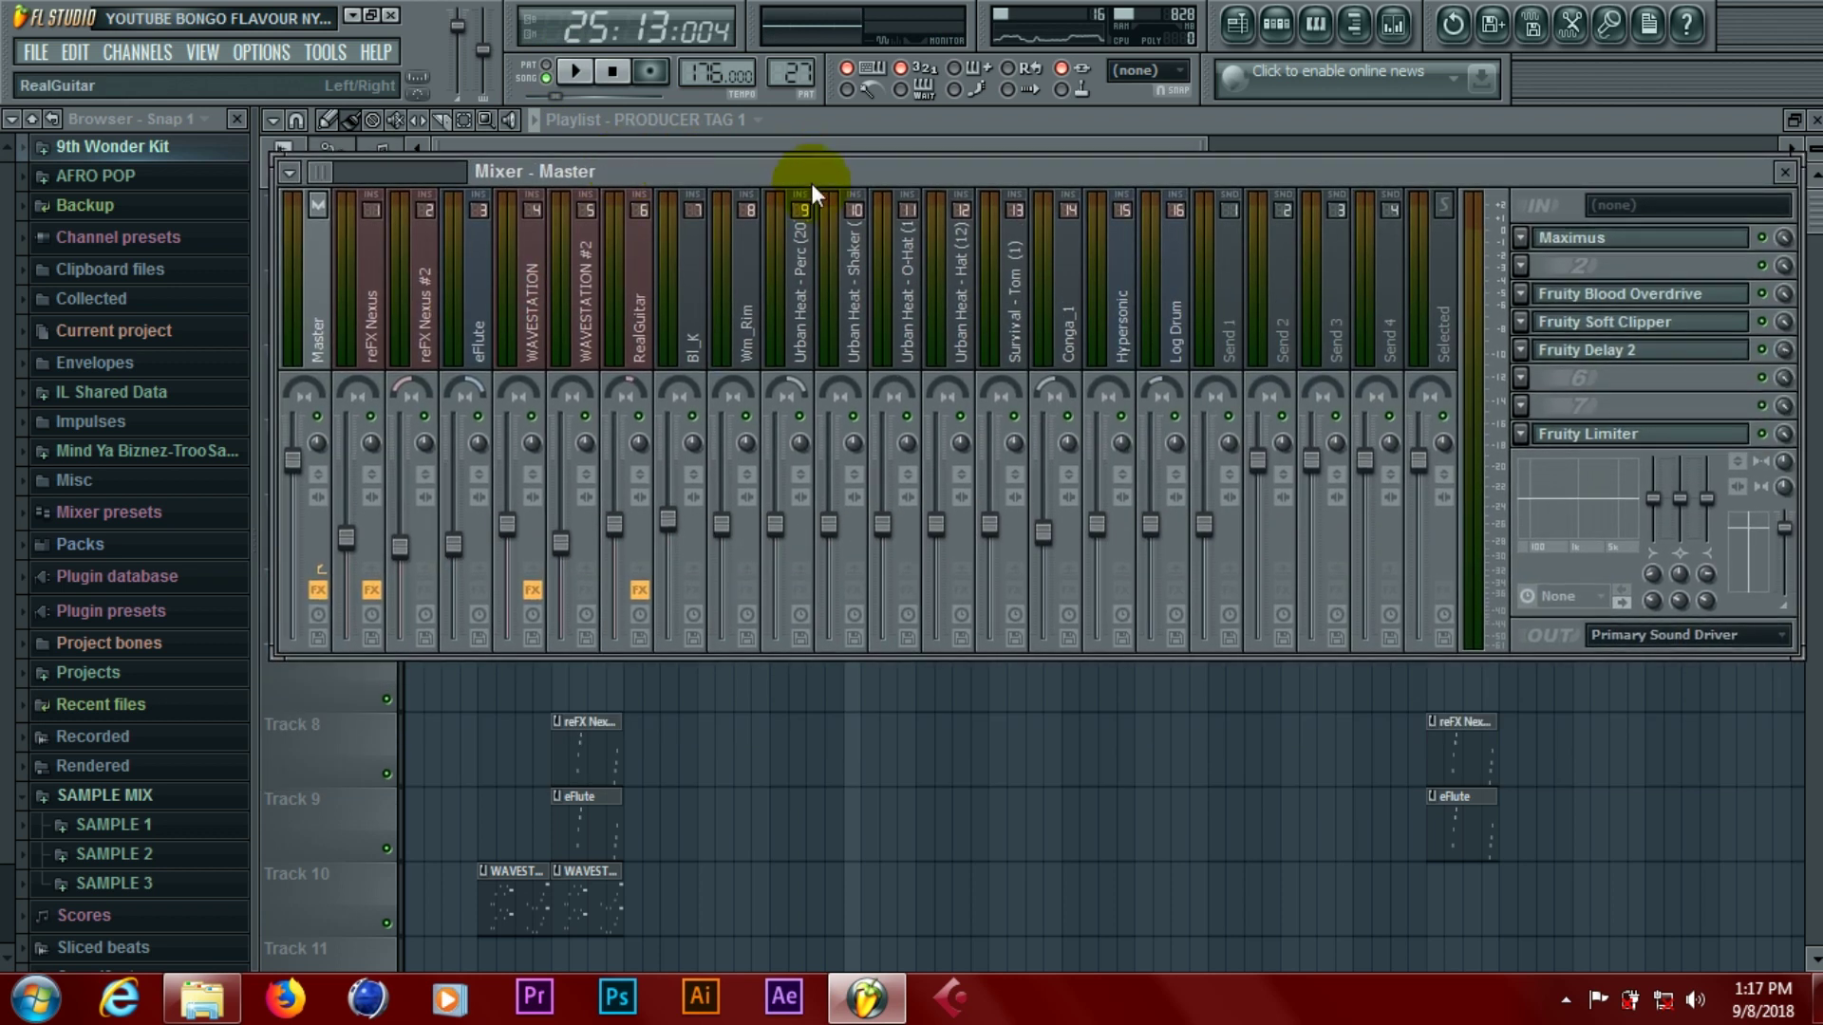
drag(812, 179, 799, 141)
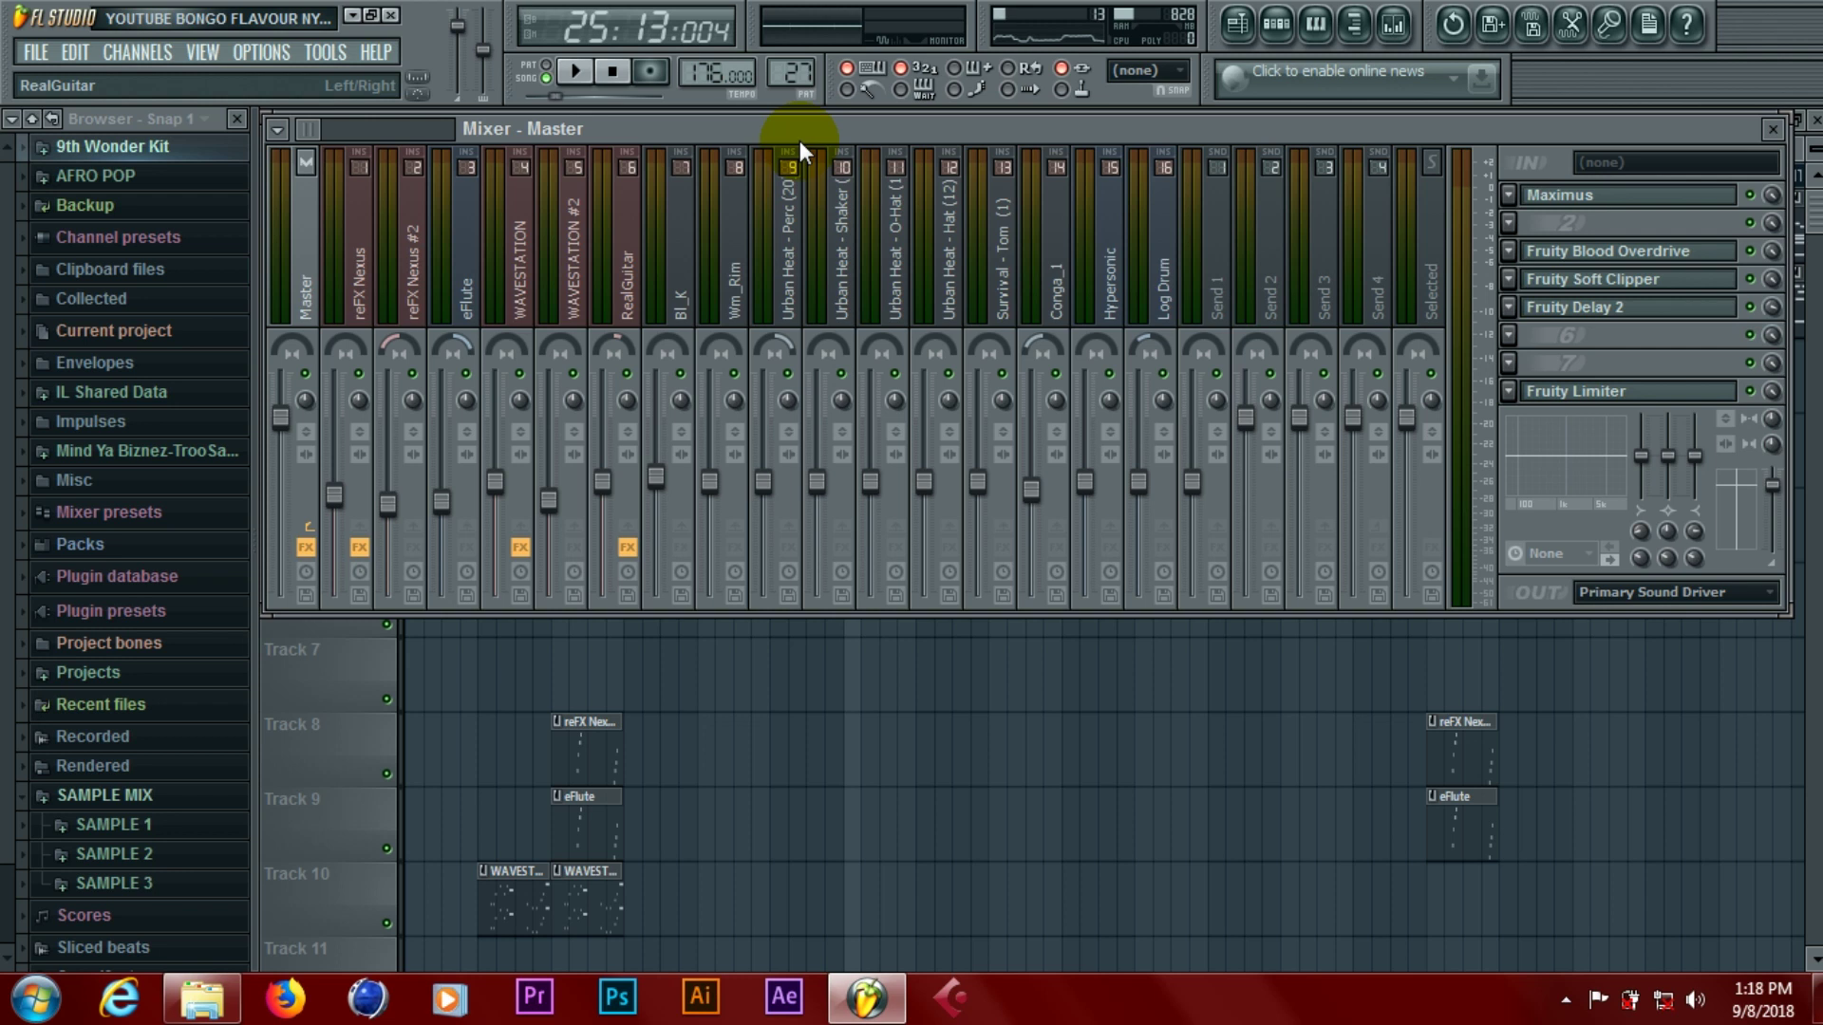
click(1509, 307)
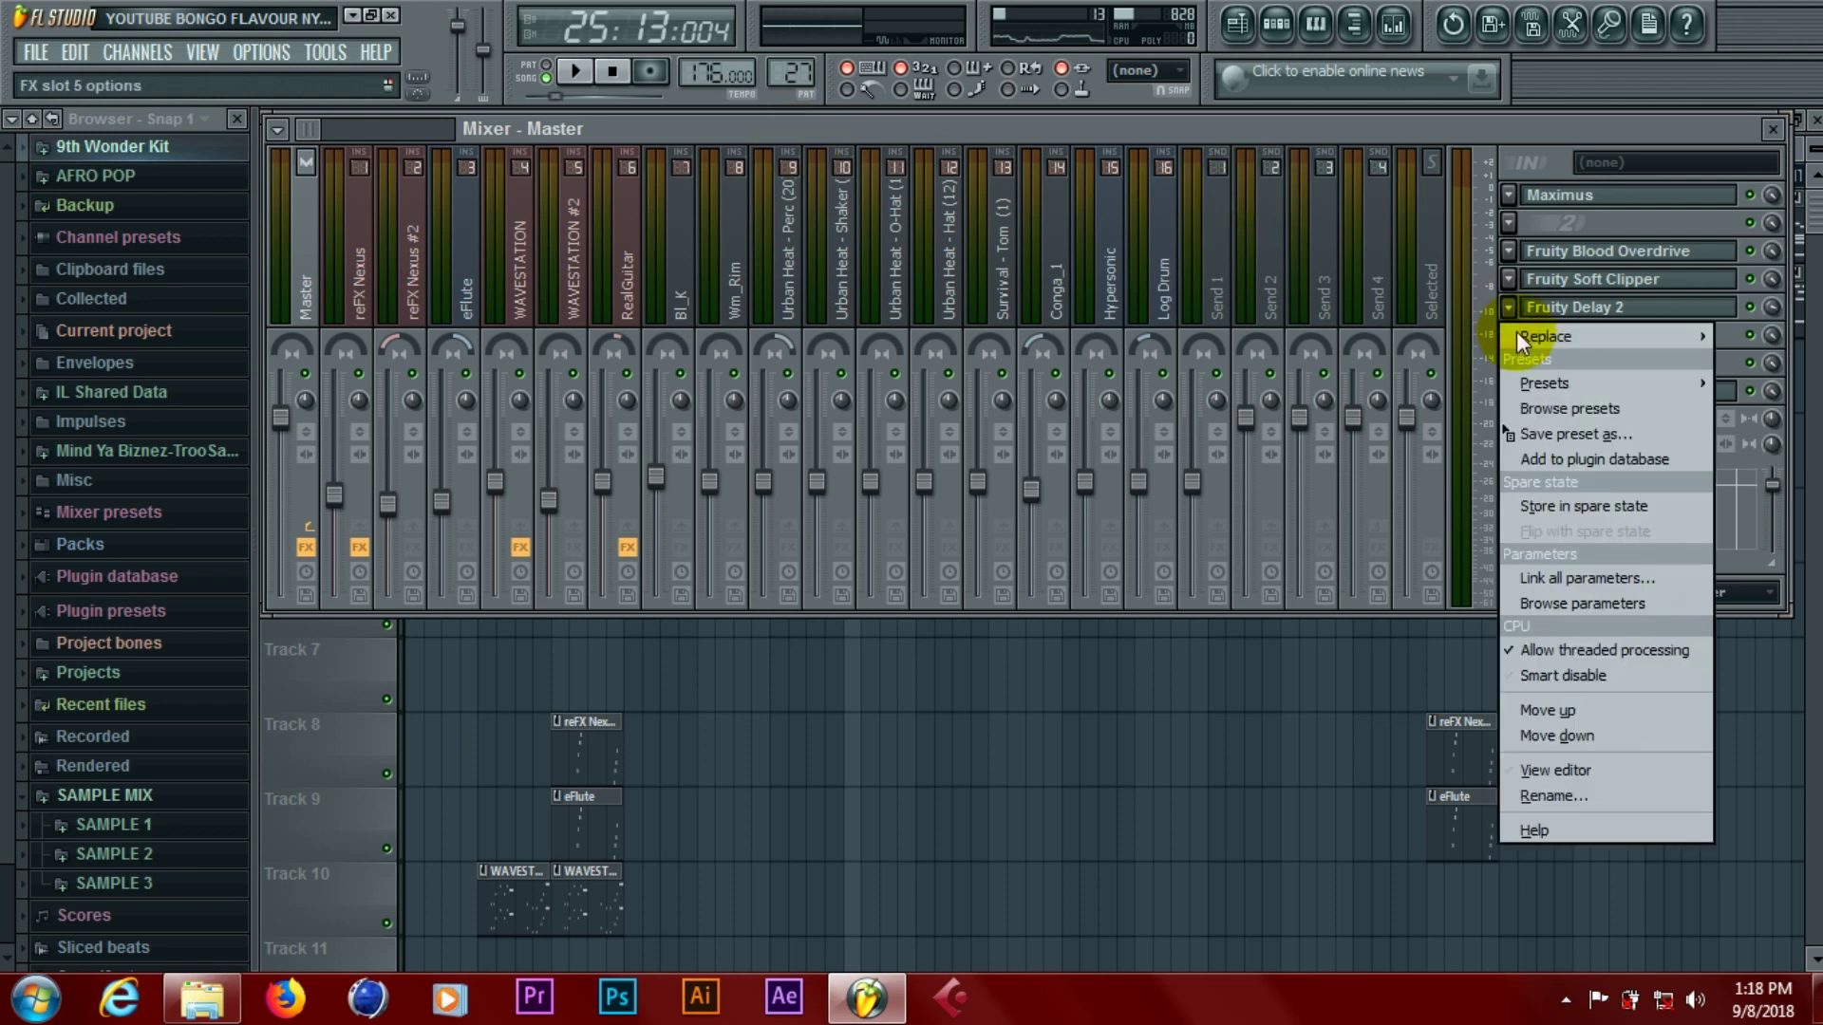
mouse_move(1517, 340)
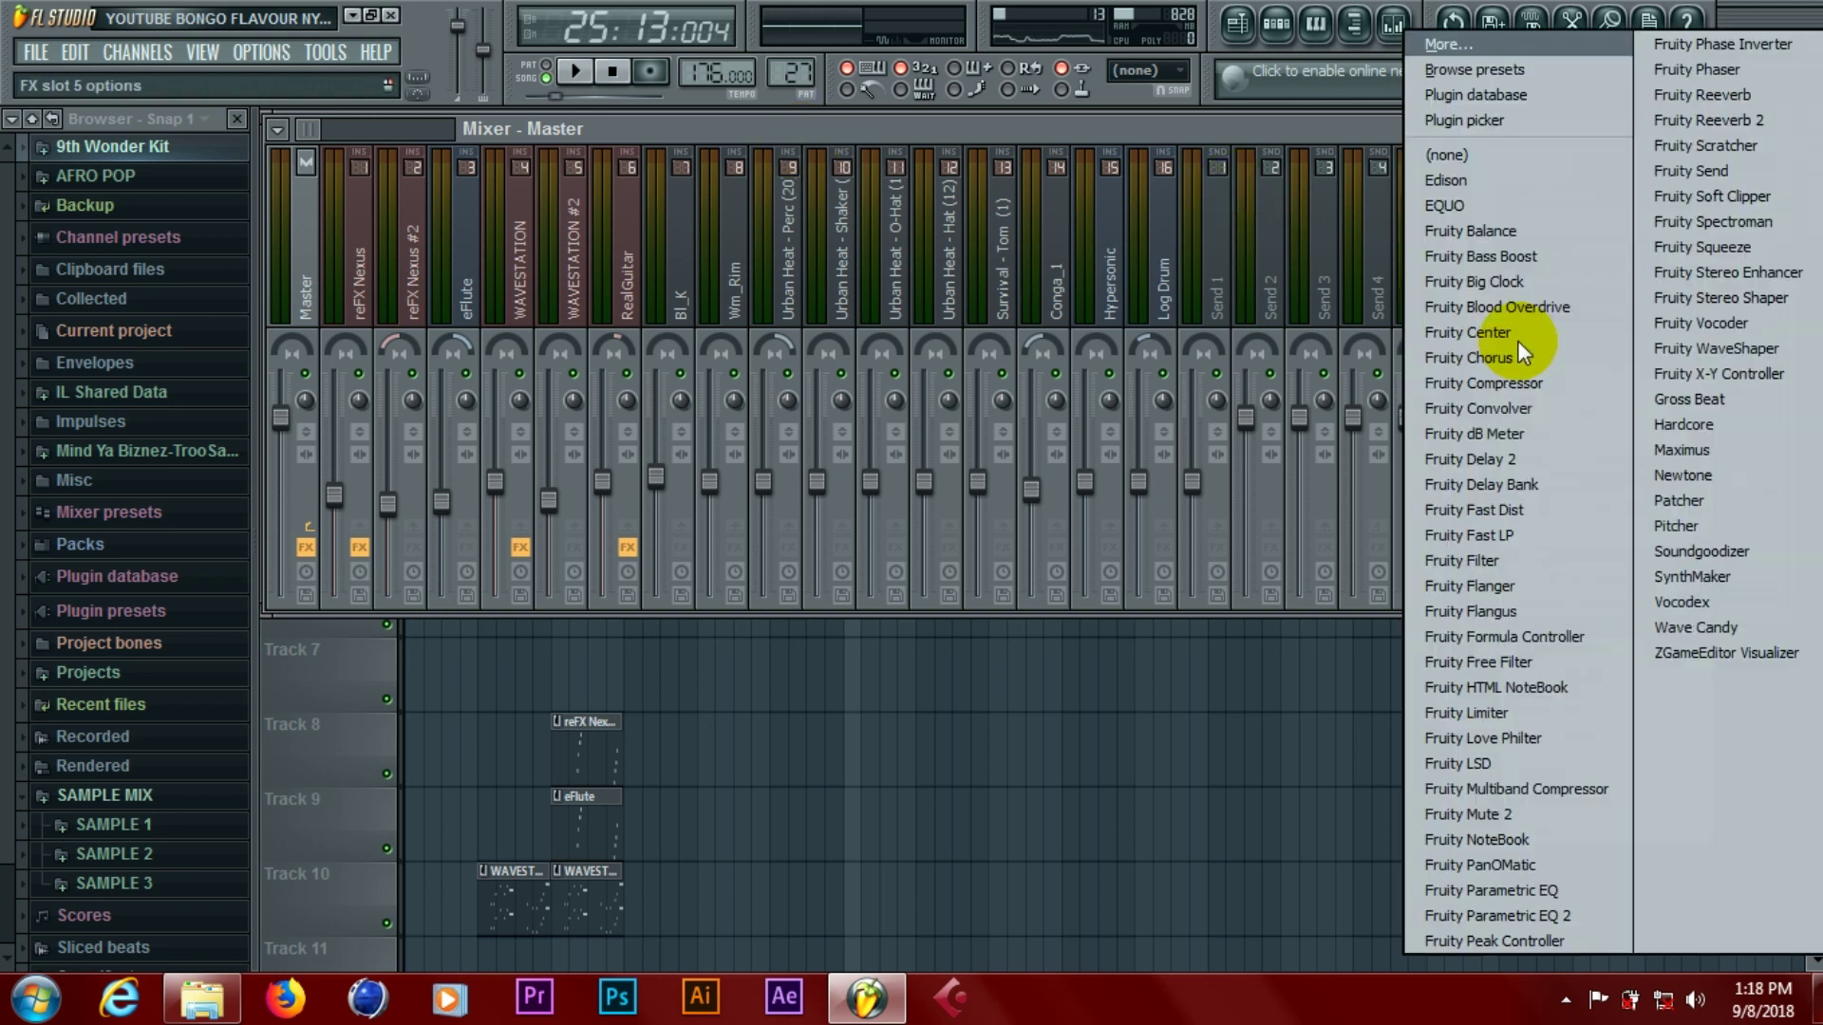
click(1464, 154)
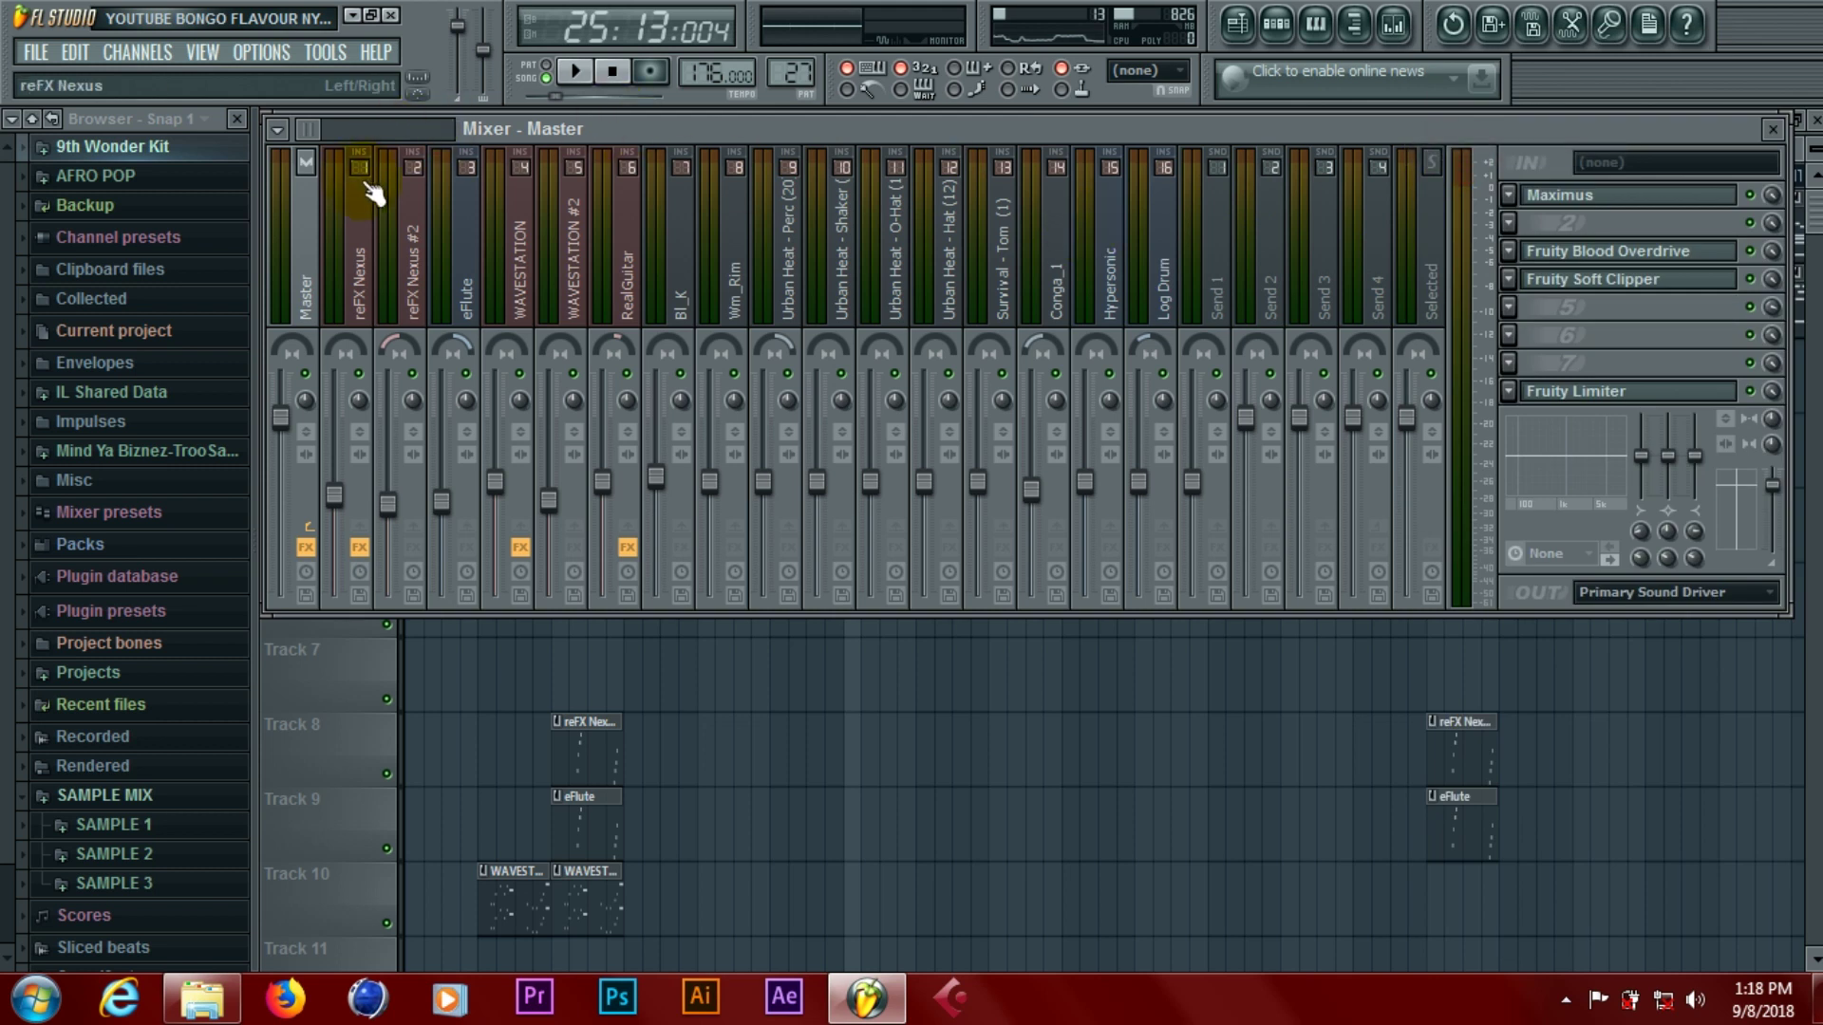
- Examine the Master track's Maximus, Fruity Blood Overdrive, Fruity Soft Clipper and Fruity Limiter editors, closing the limiter's editor
mouse_move(546, 126)
mouse_down()
mouse_move(591, 124)
mouse_move(558, 122)
mouse_up()
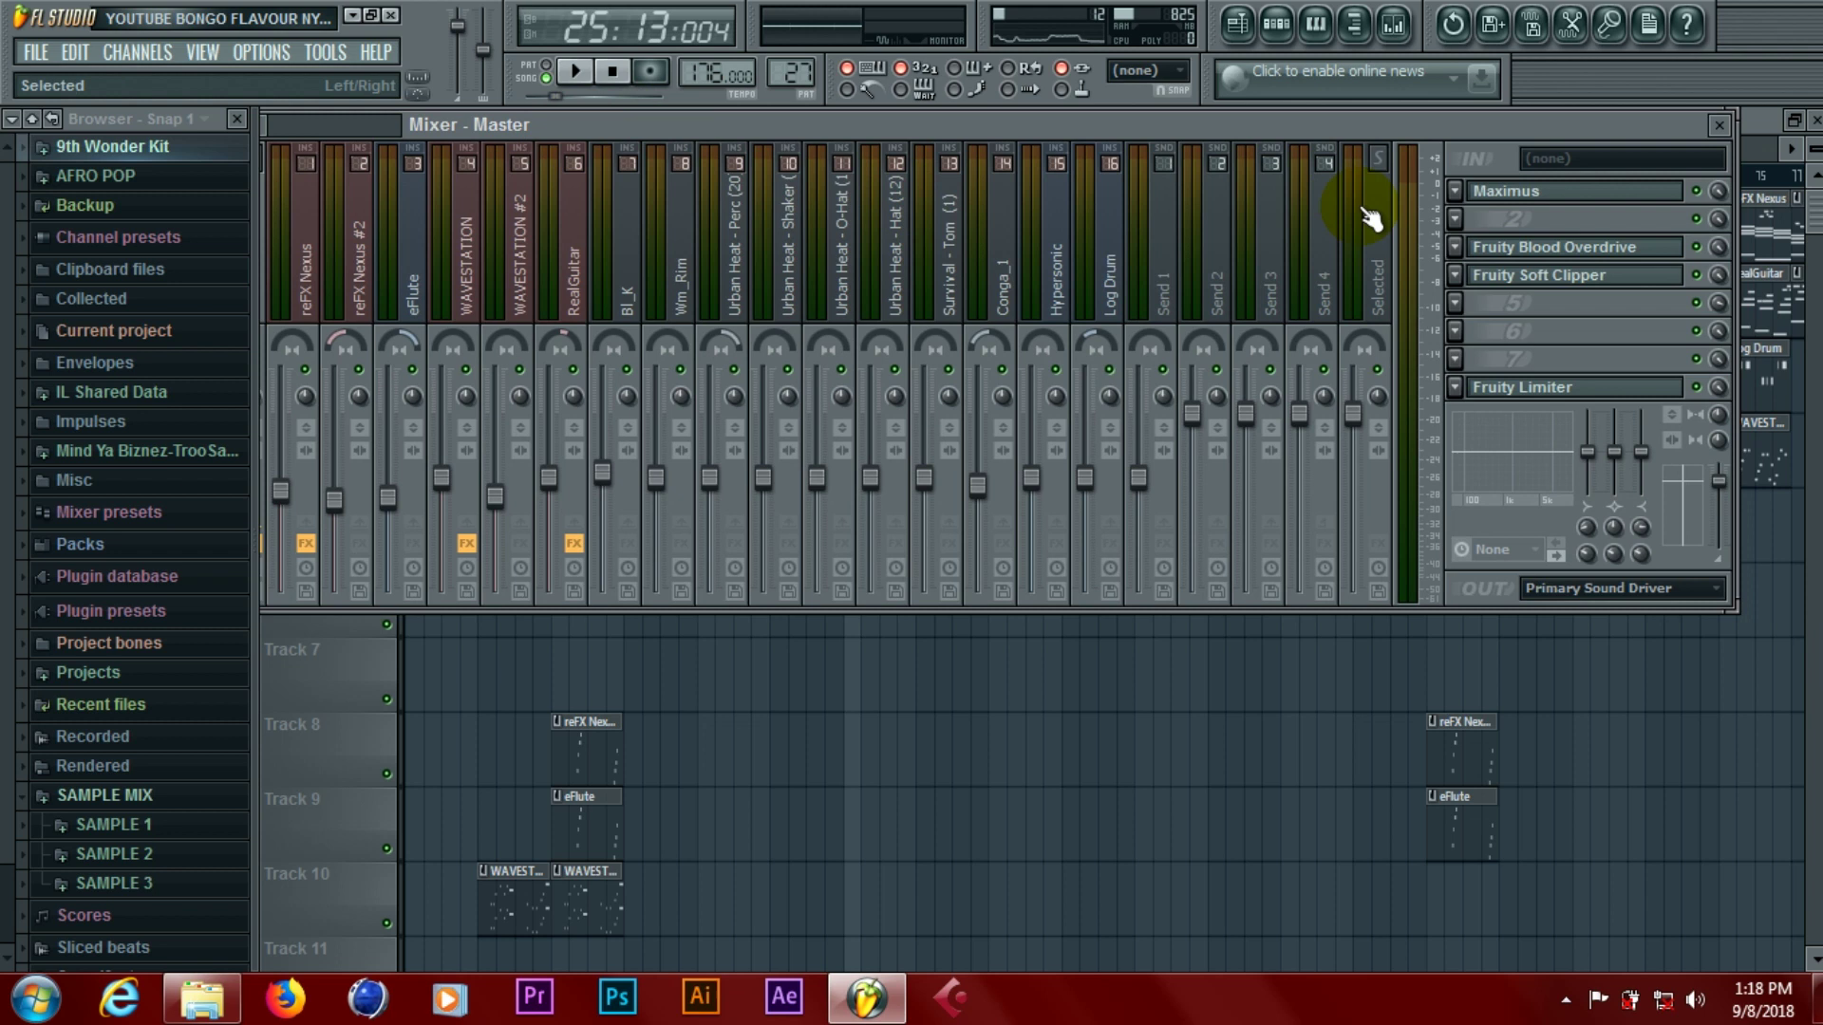
click(1552, 195)
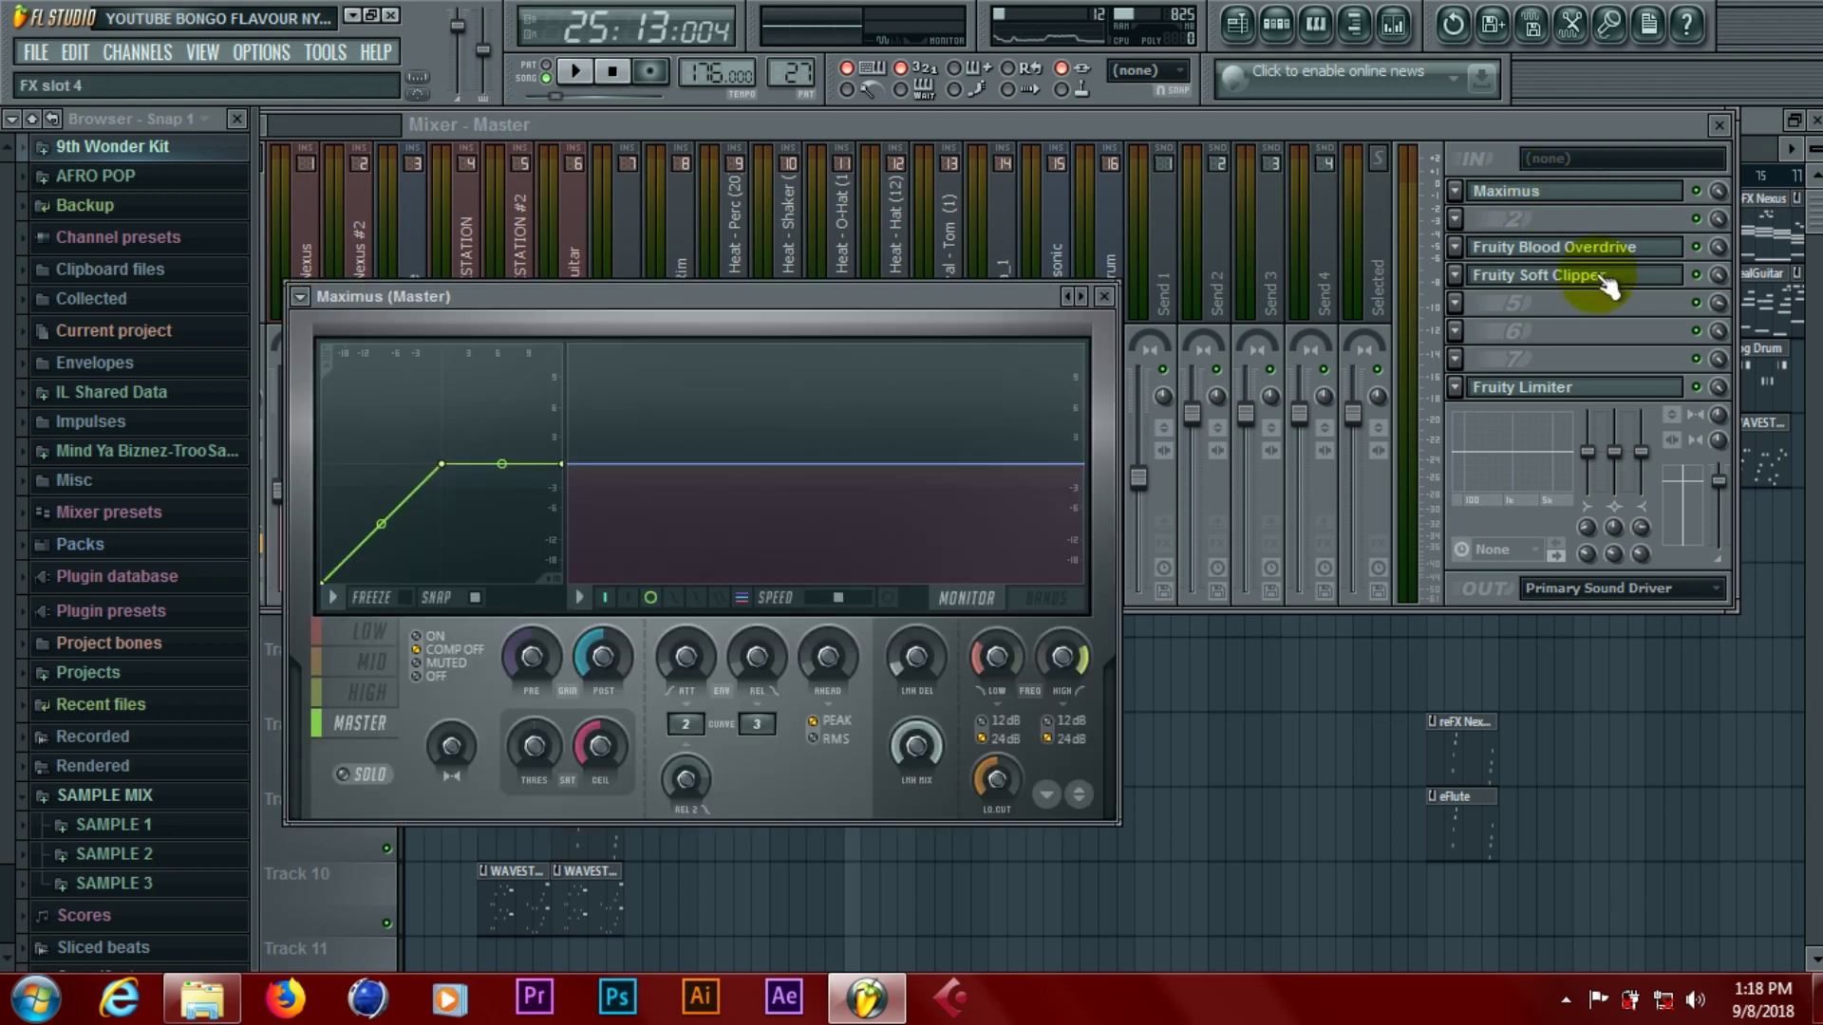
click(1593, 248)
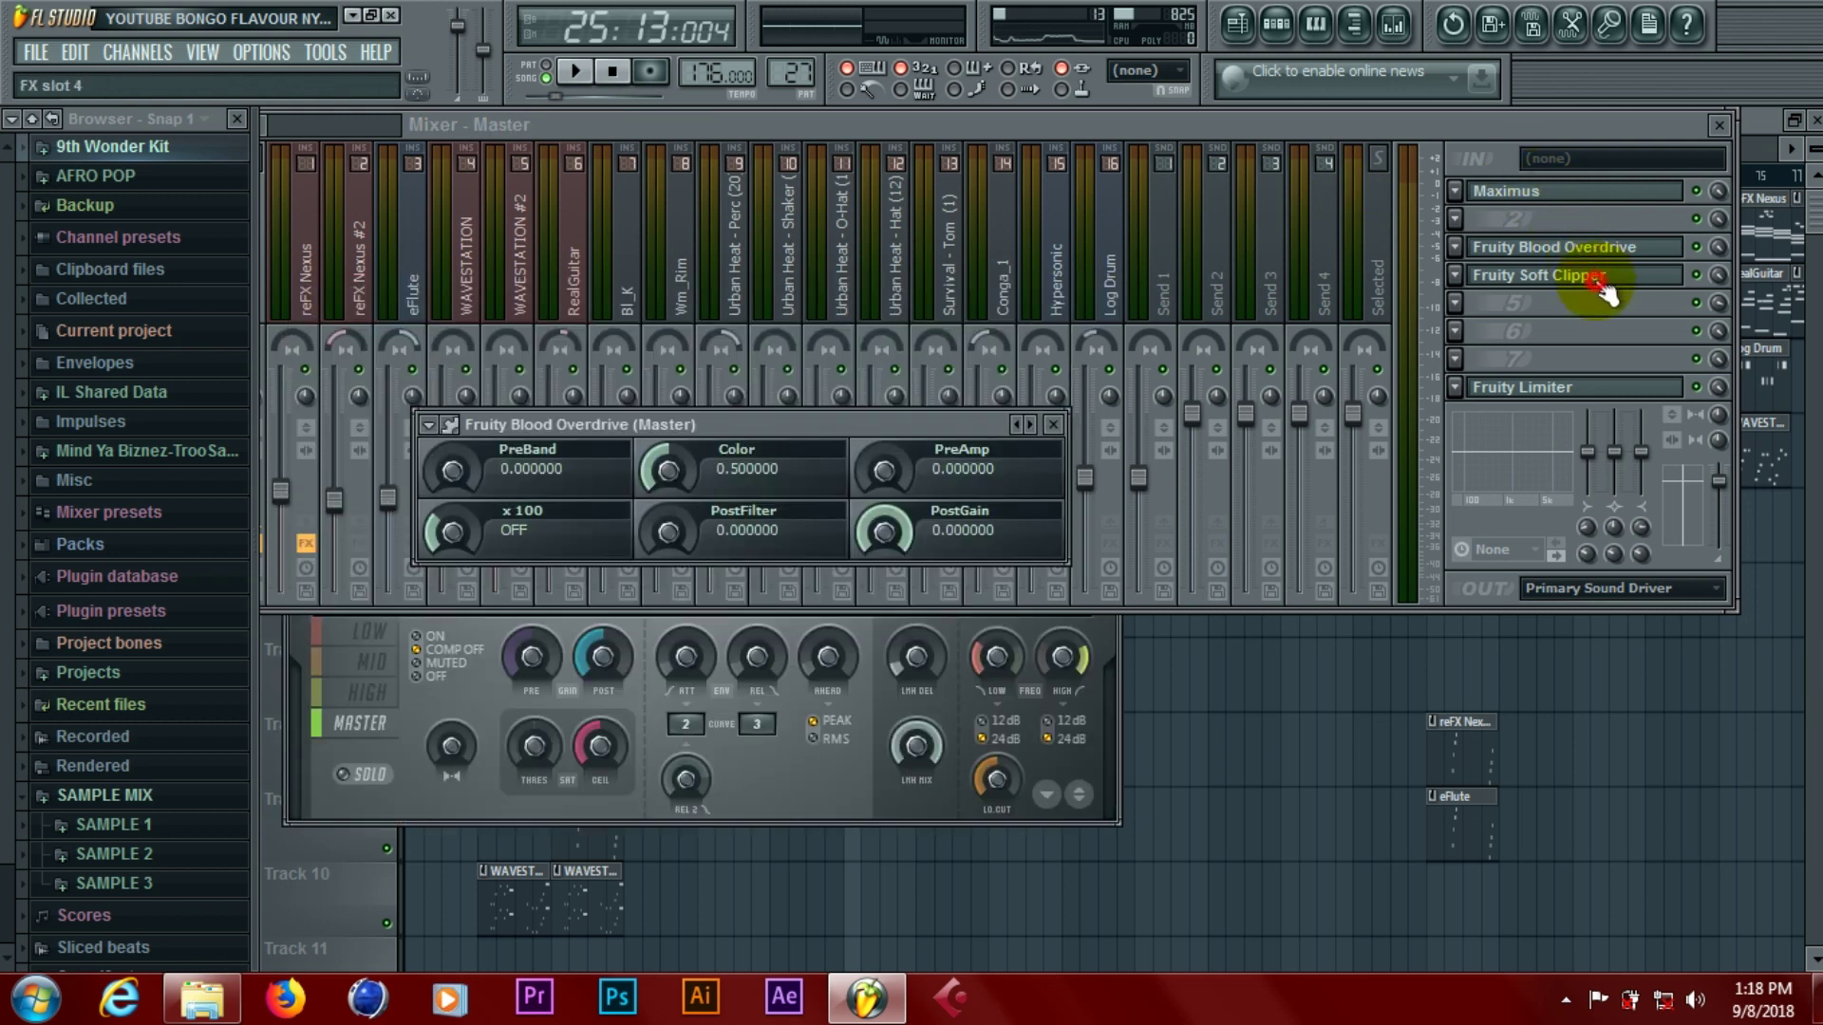
click(1600, 277)
click(1597, 387)
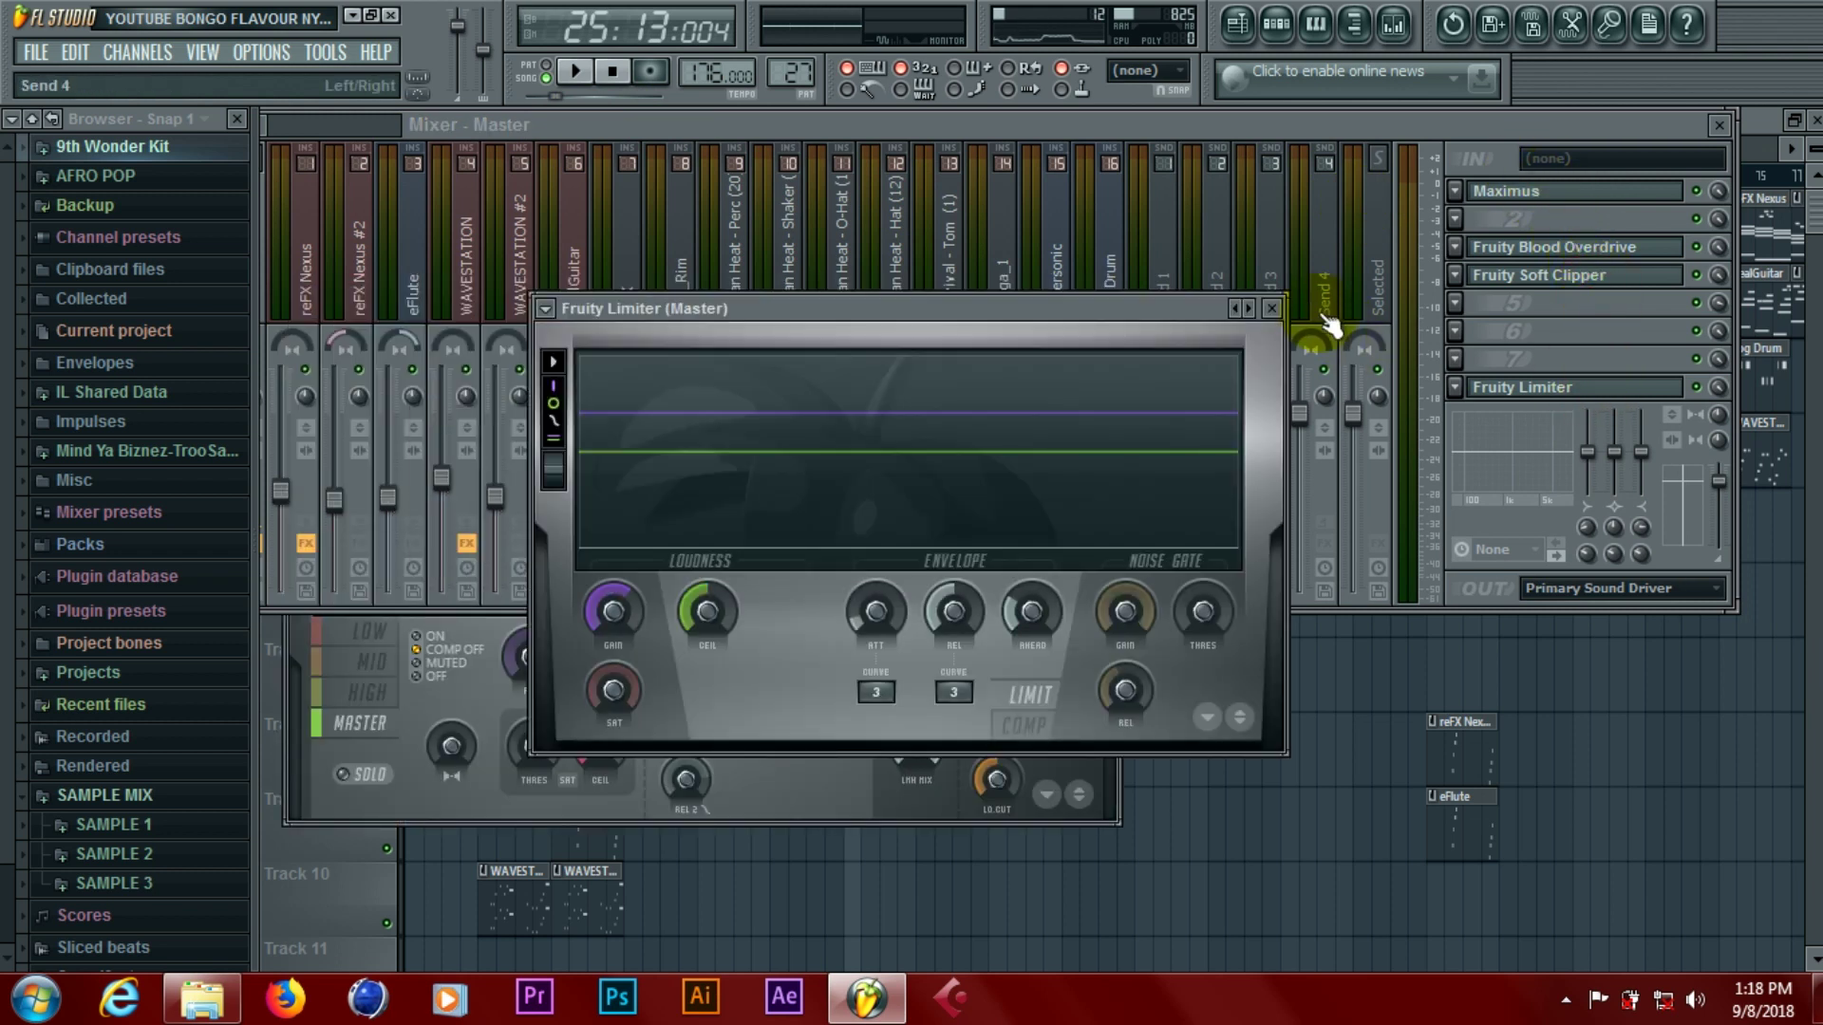
click(1272, 309)
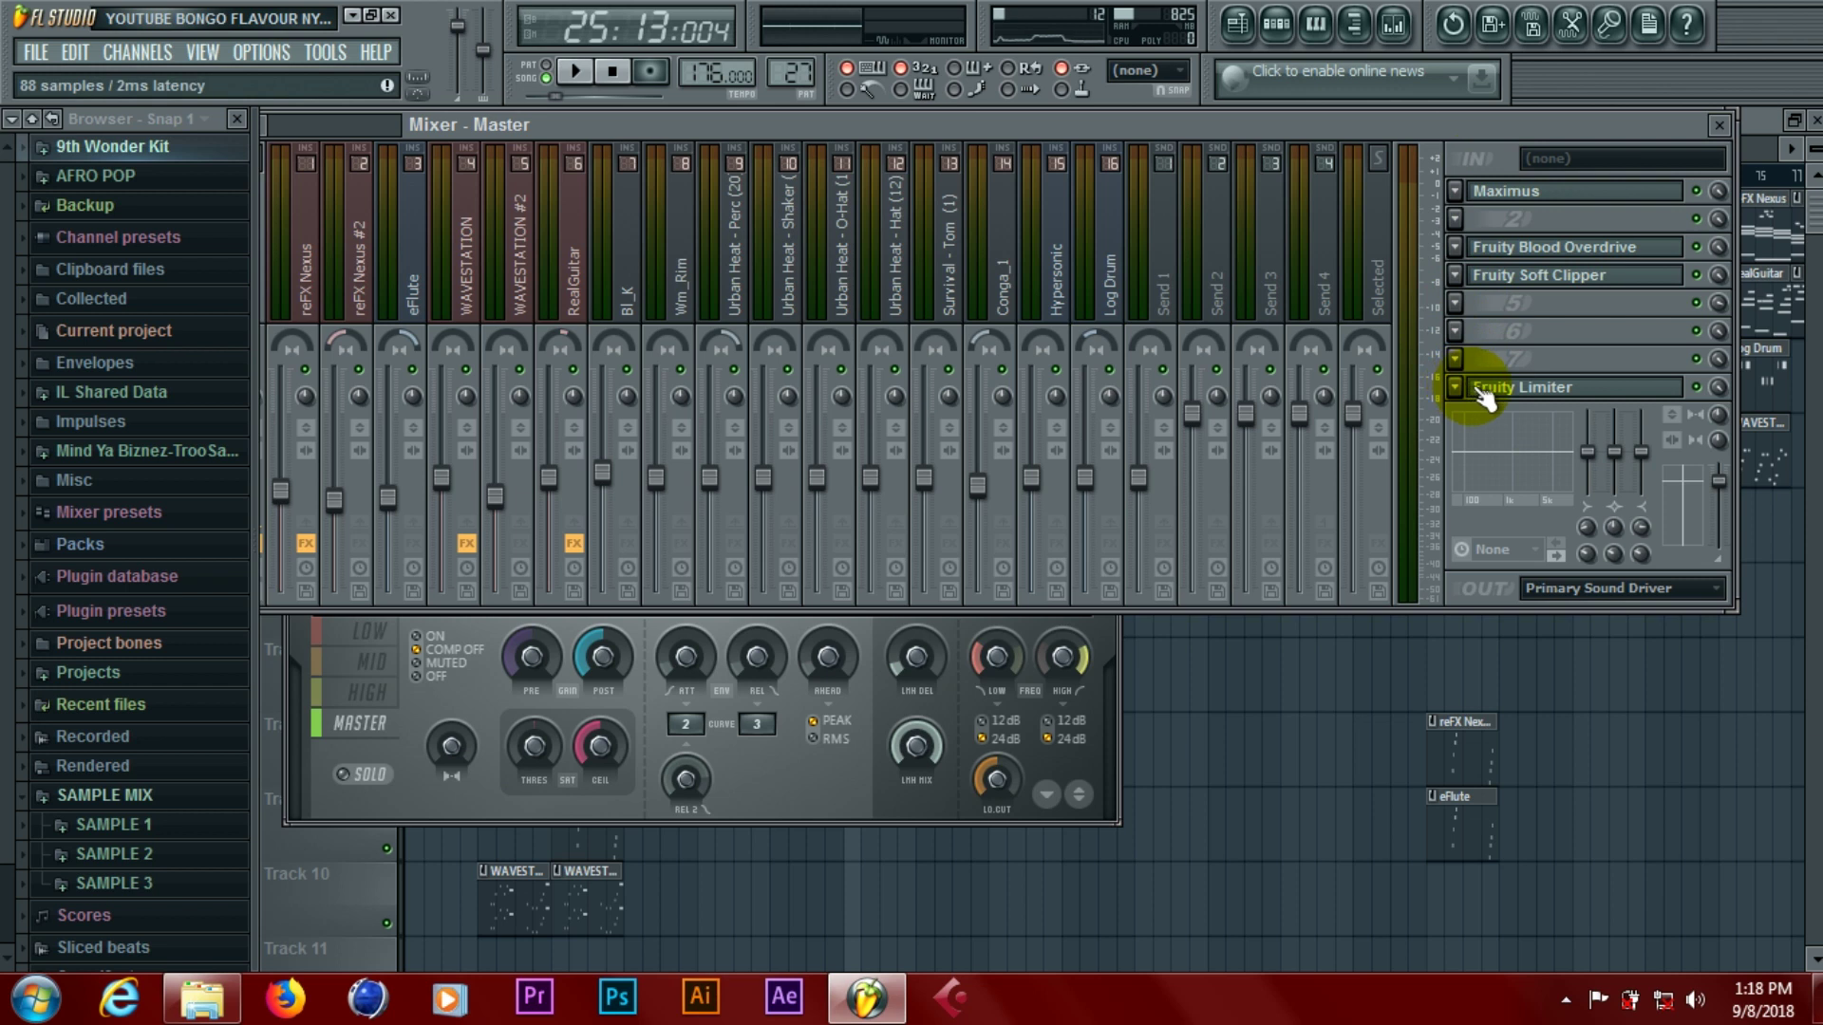
- Load Fruity Delay 2 into effect slot 6 of the Master track and move its editor over the mixer
click(1458, 328)
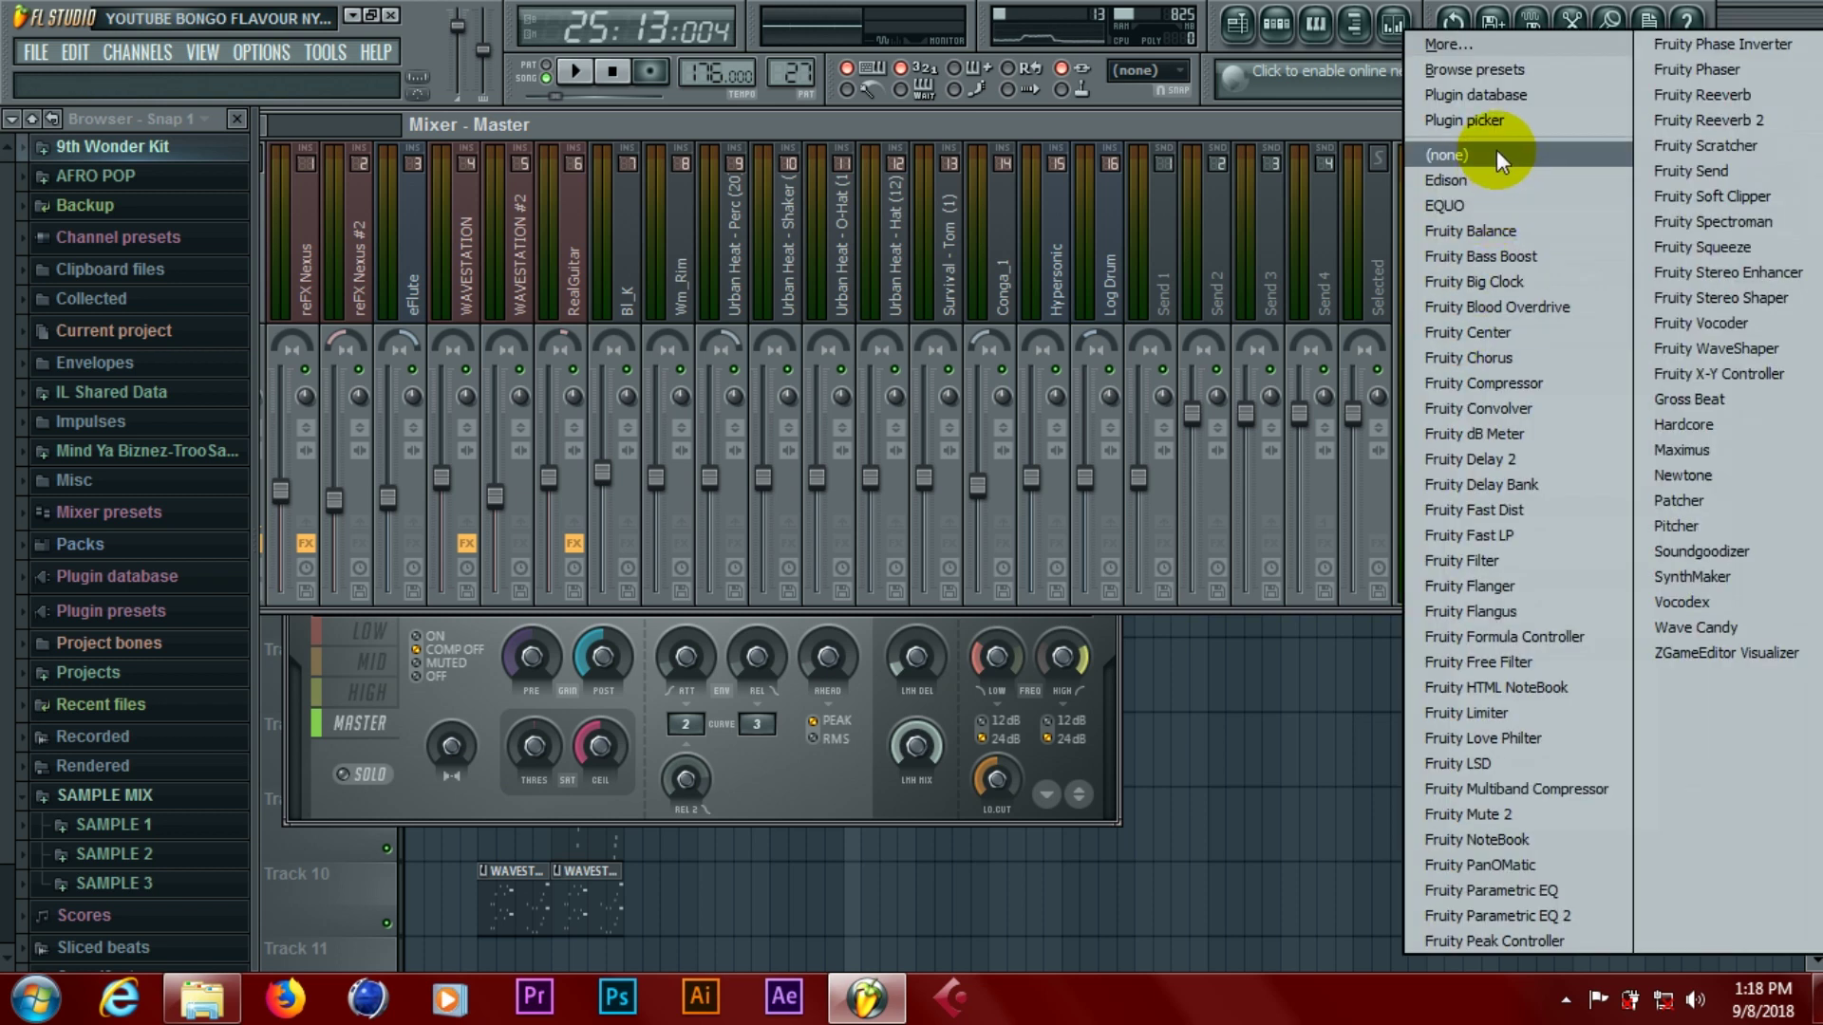
click(1524, 460)
drag(995, 179, 767, 256)
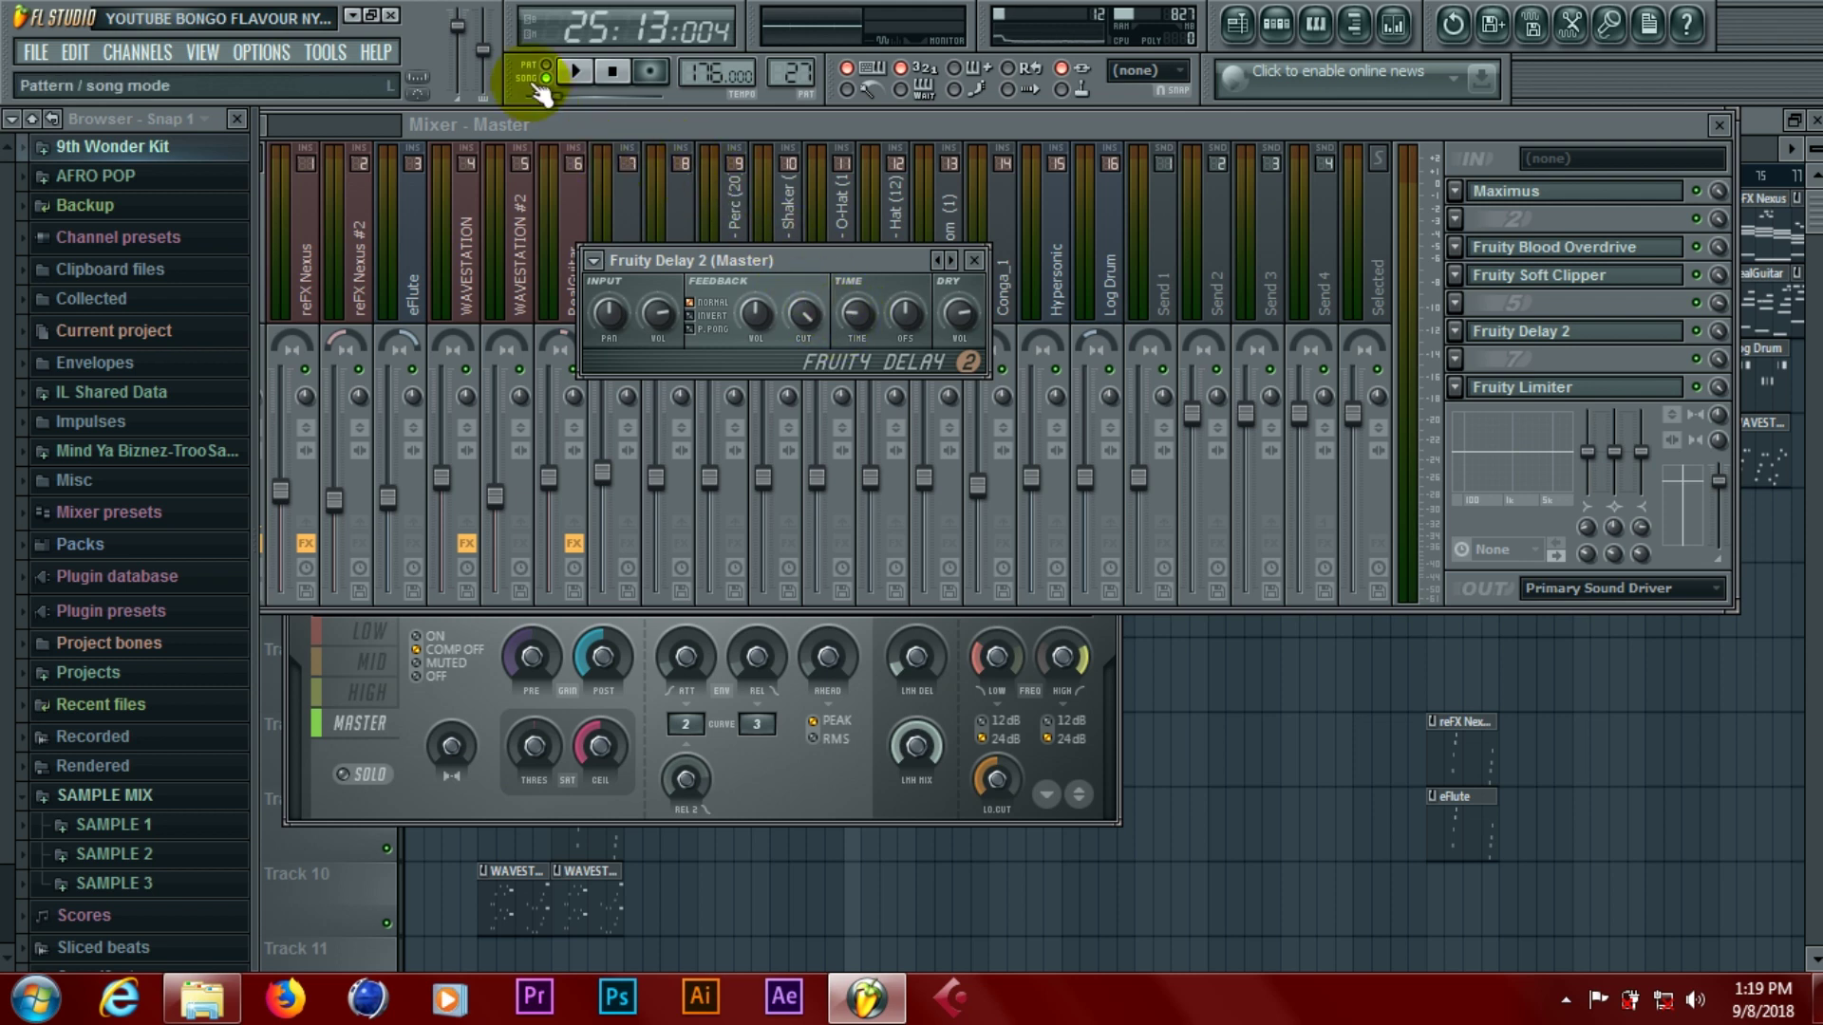
- Play the song, shorten the delay time of Fruity Delay 2 on the Master track, and pause playback
click(577, 74)
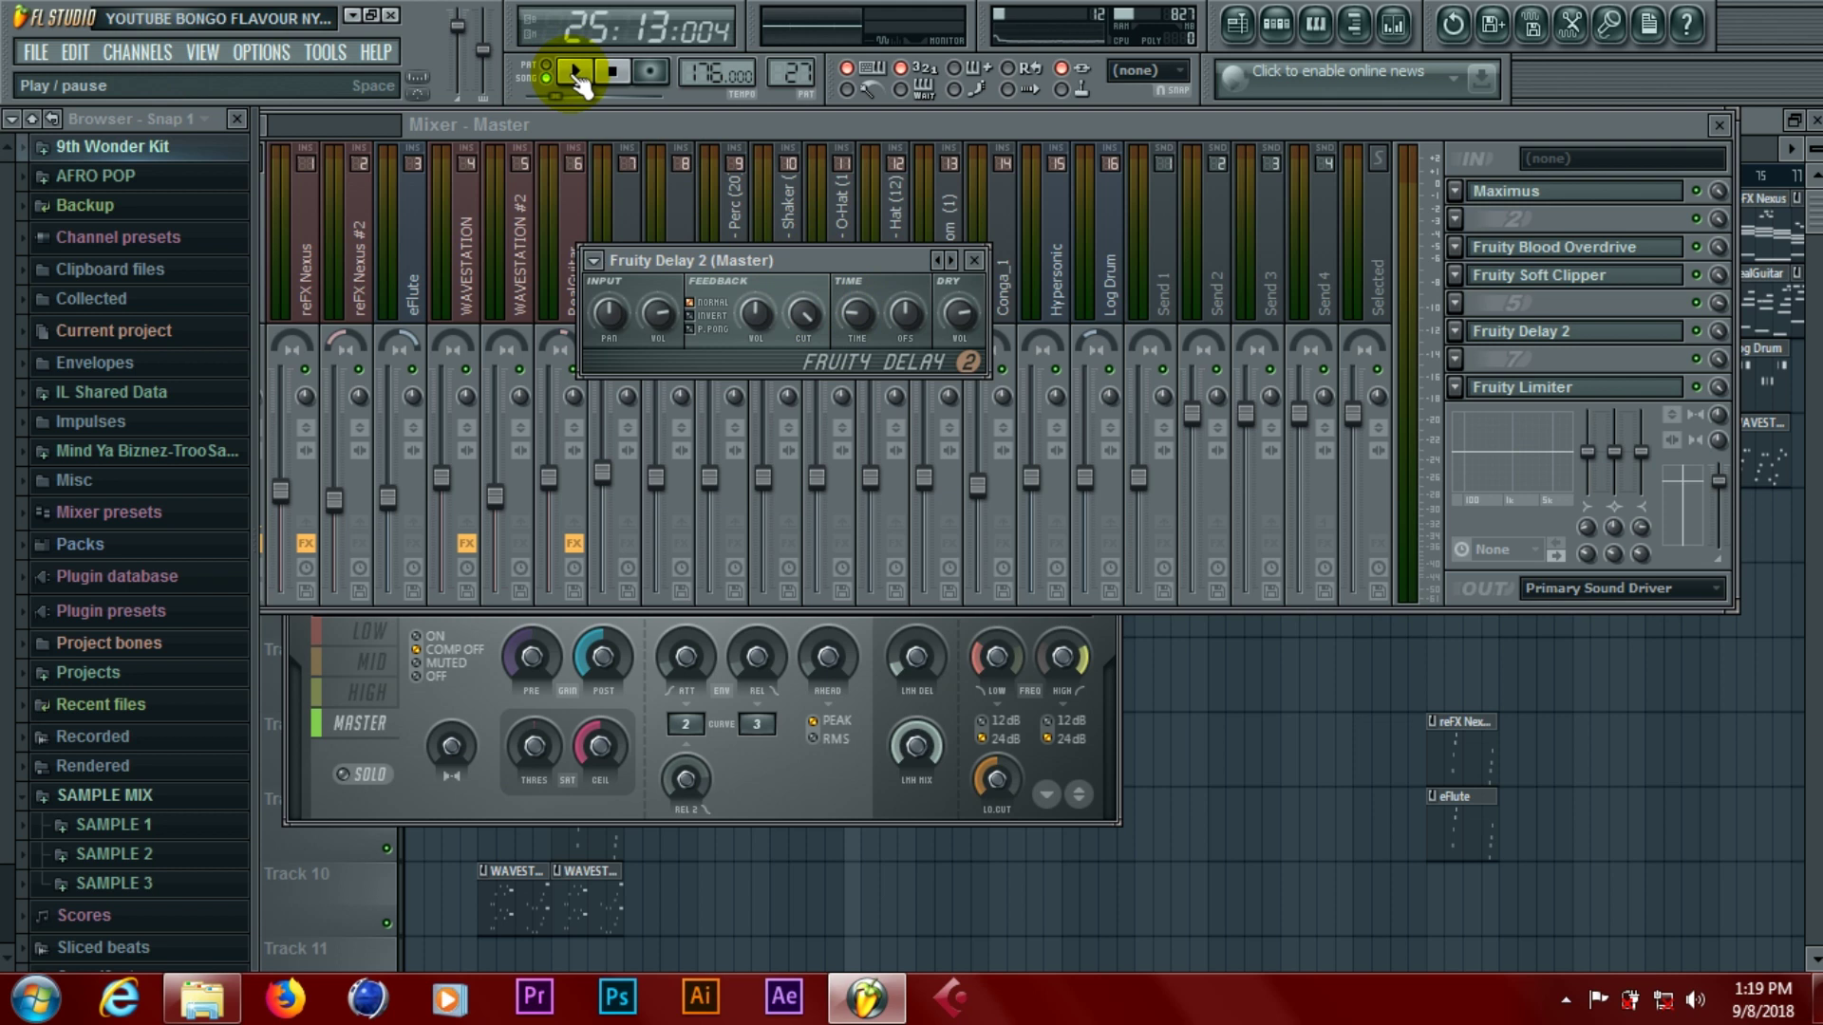
click(576, 76)
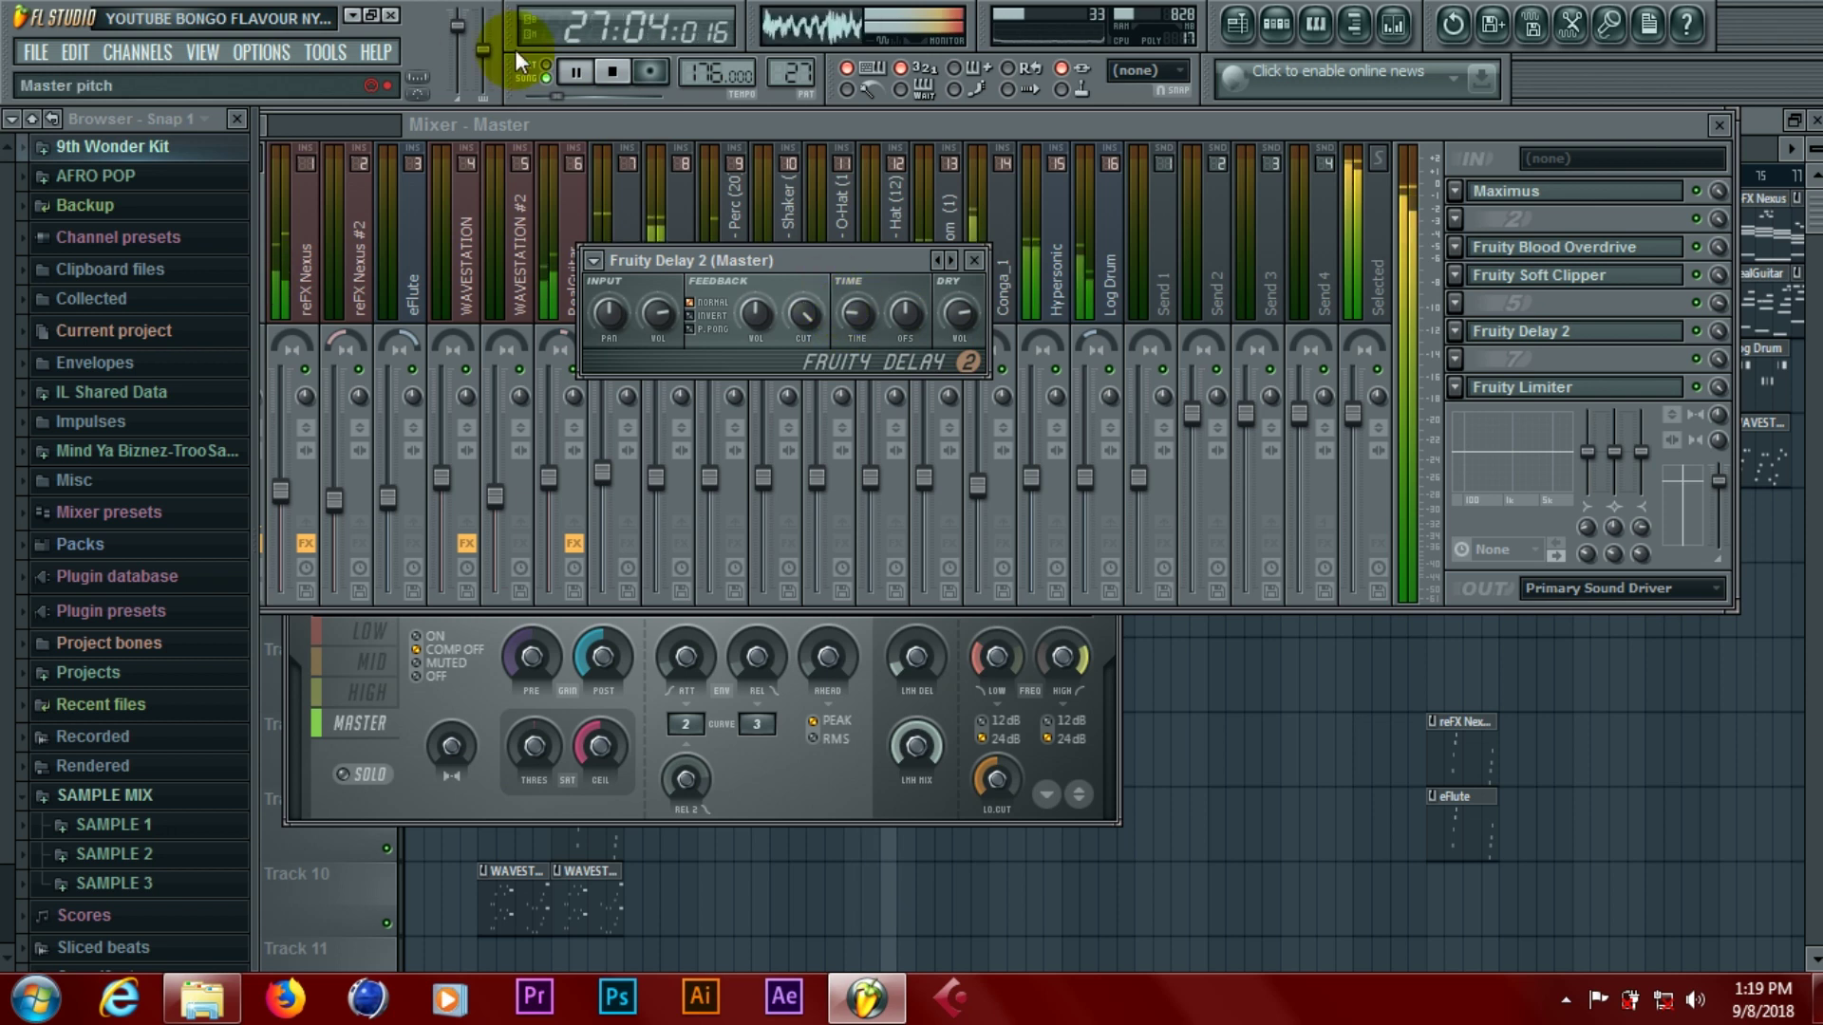
click(573, 73)
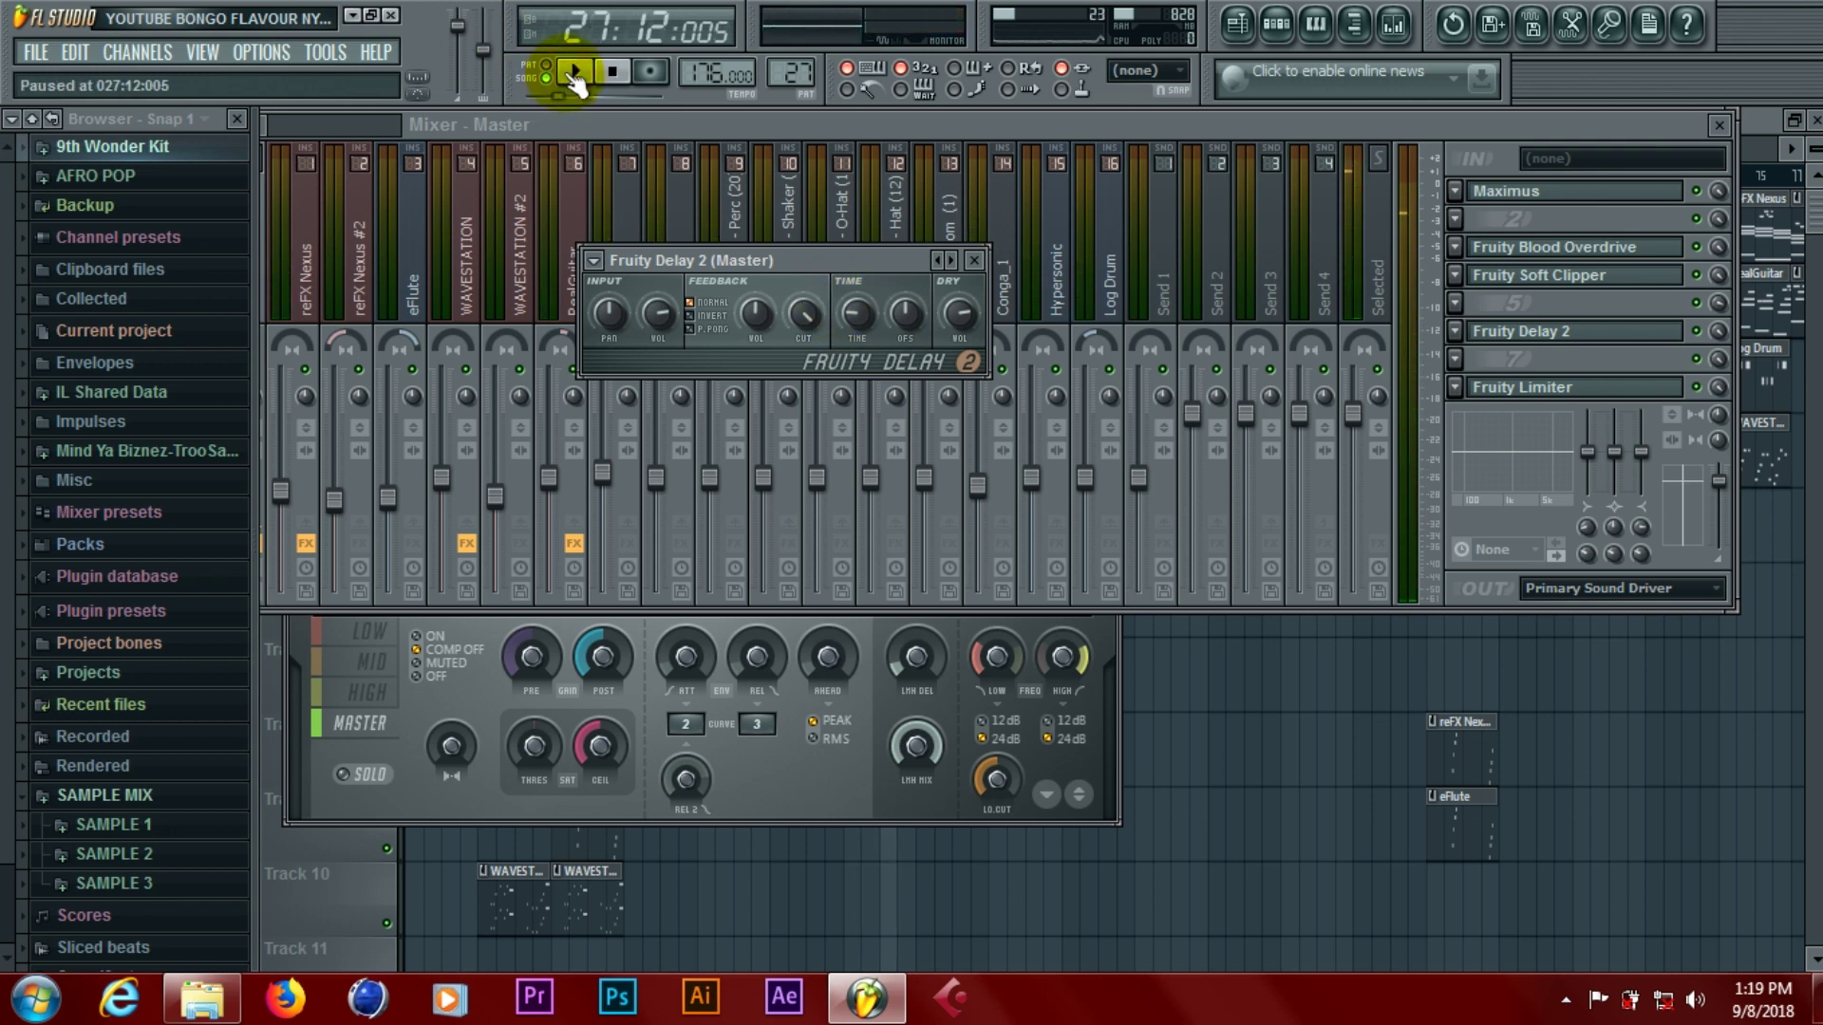
click(575, 76)
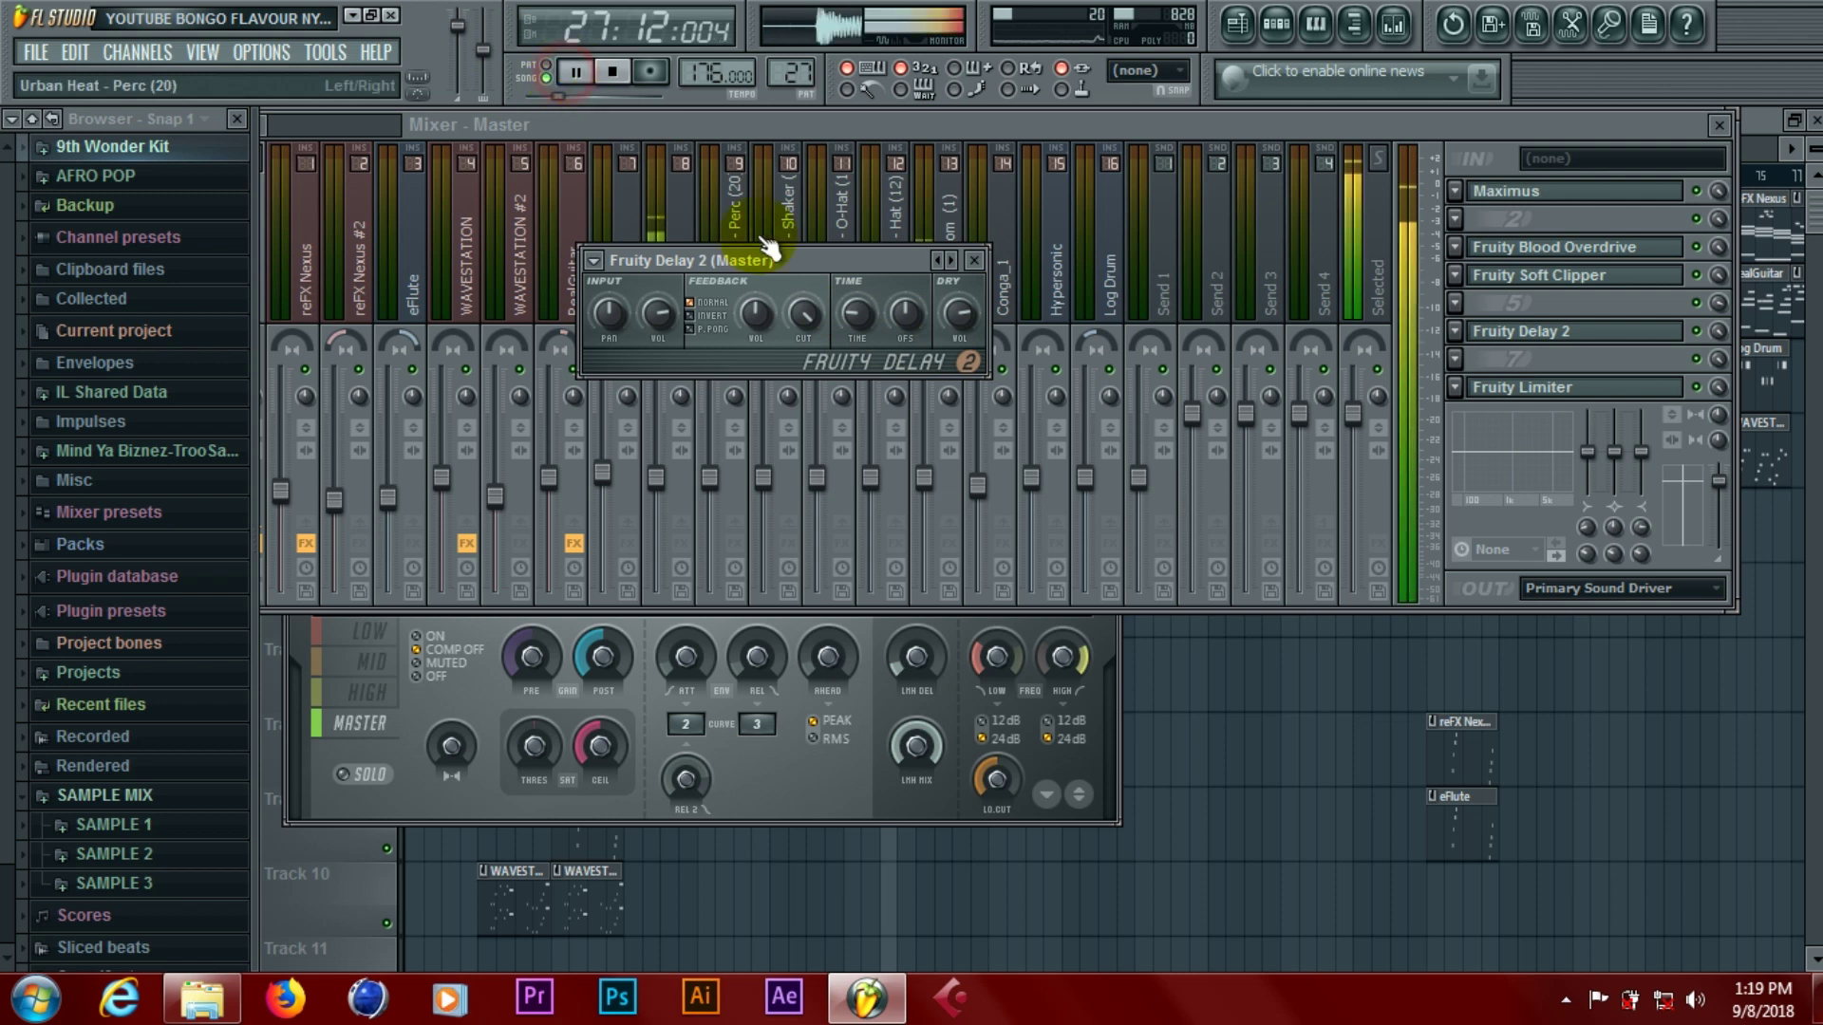
drag(857, 337, 856, 304)
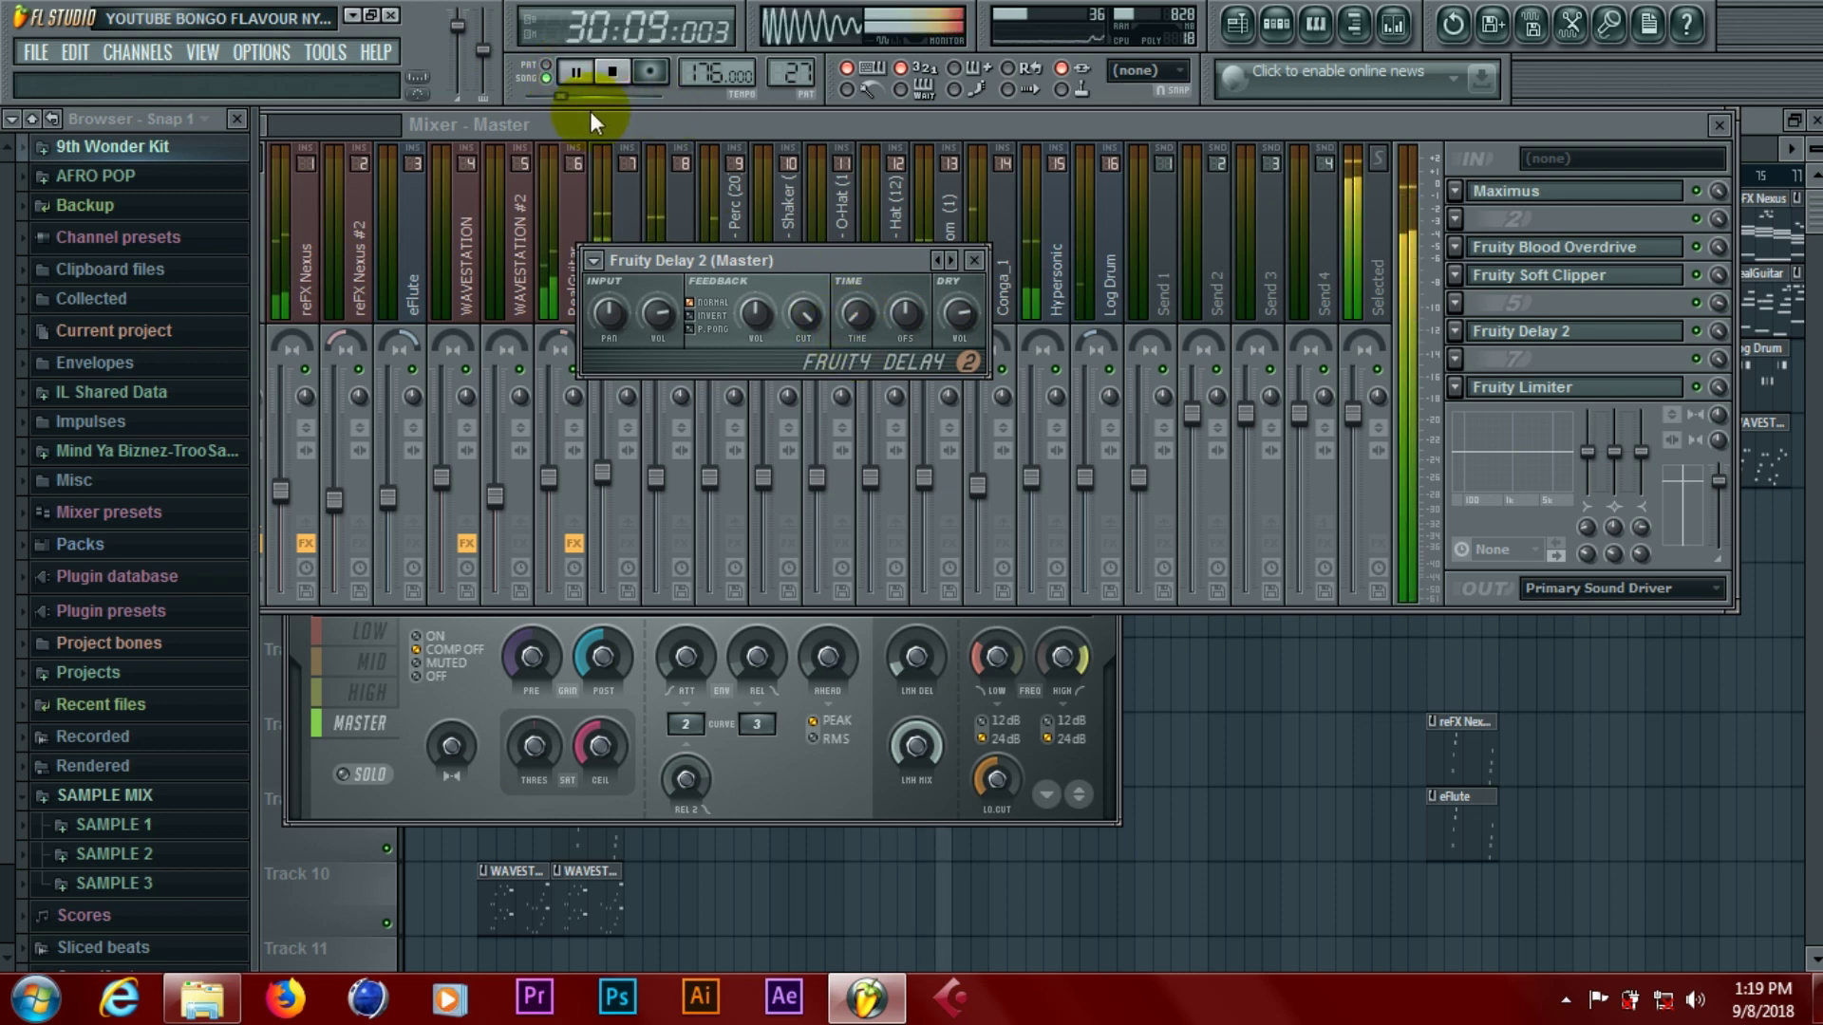
click(576, 76)
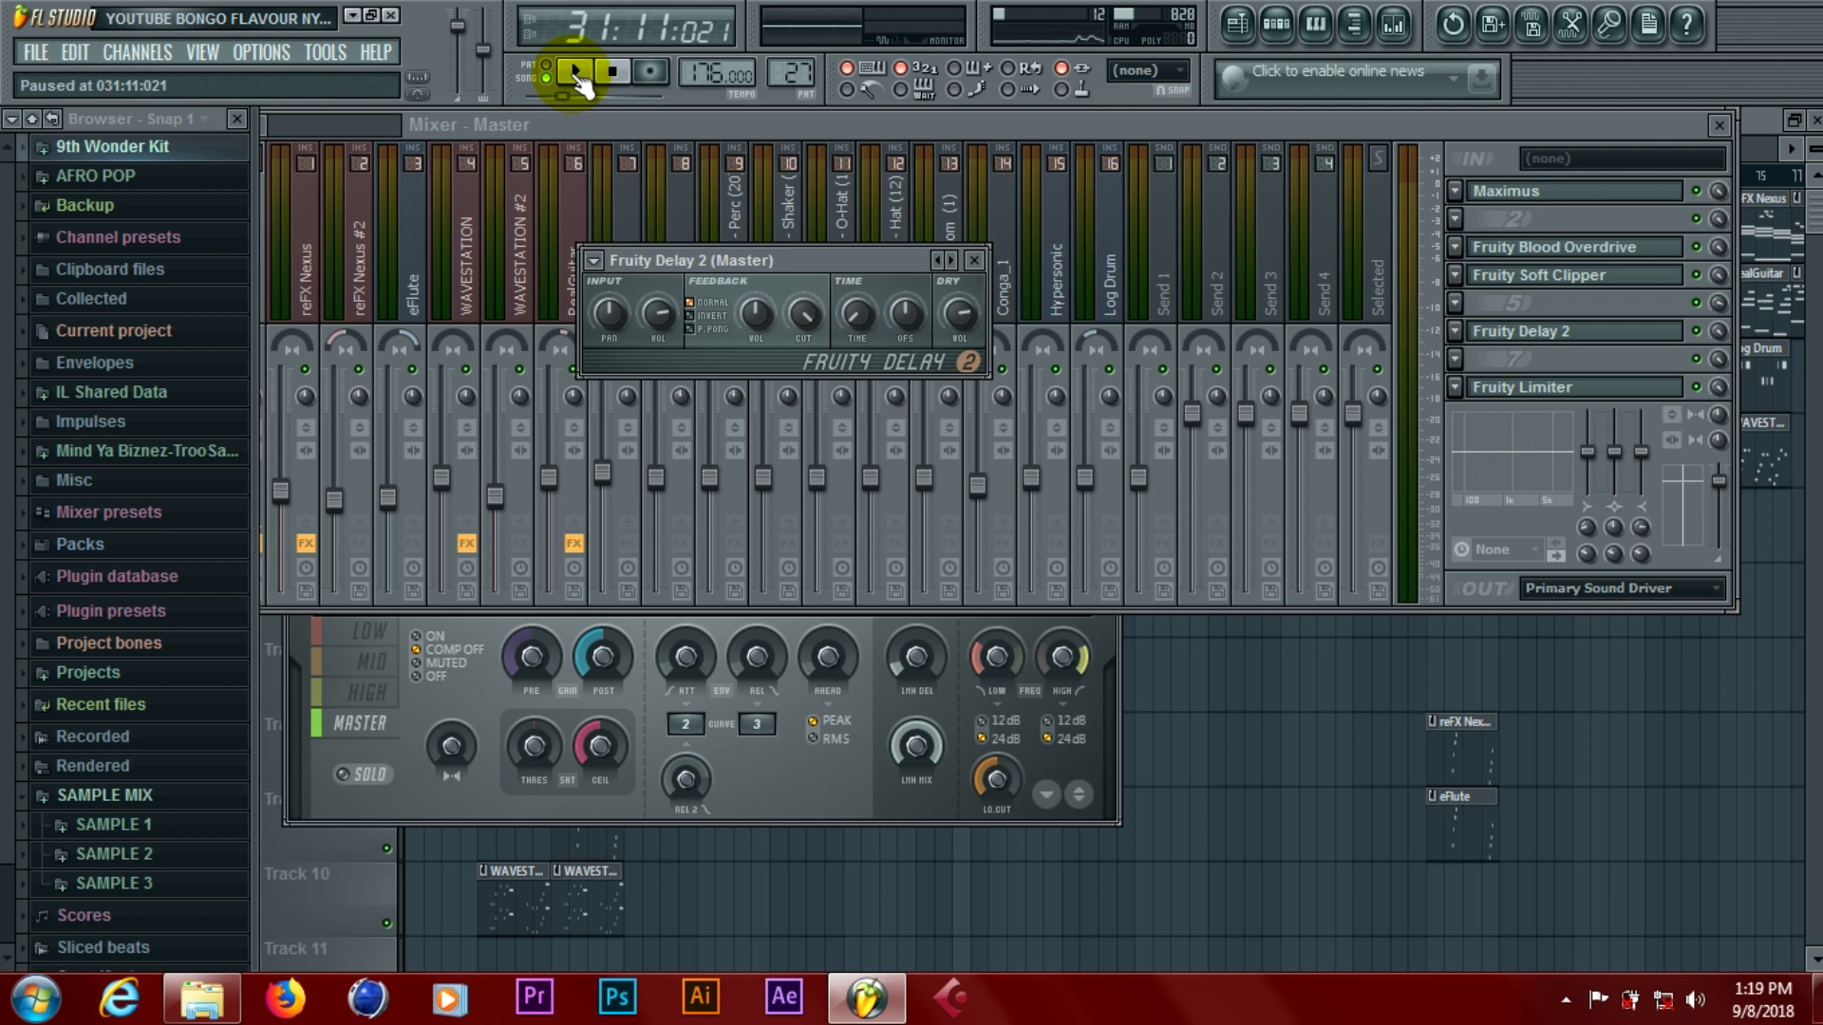
- Lower Fruity Delay 2's feedback level while the song plays, audition the result, and pause playback
click(575, 74)
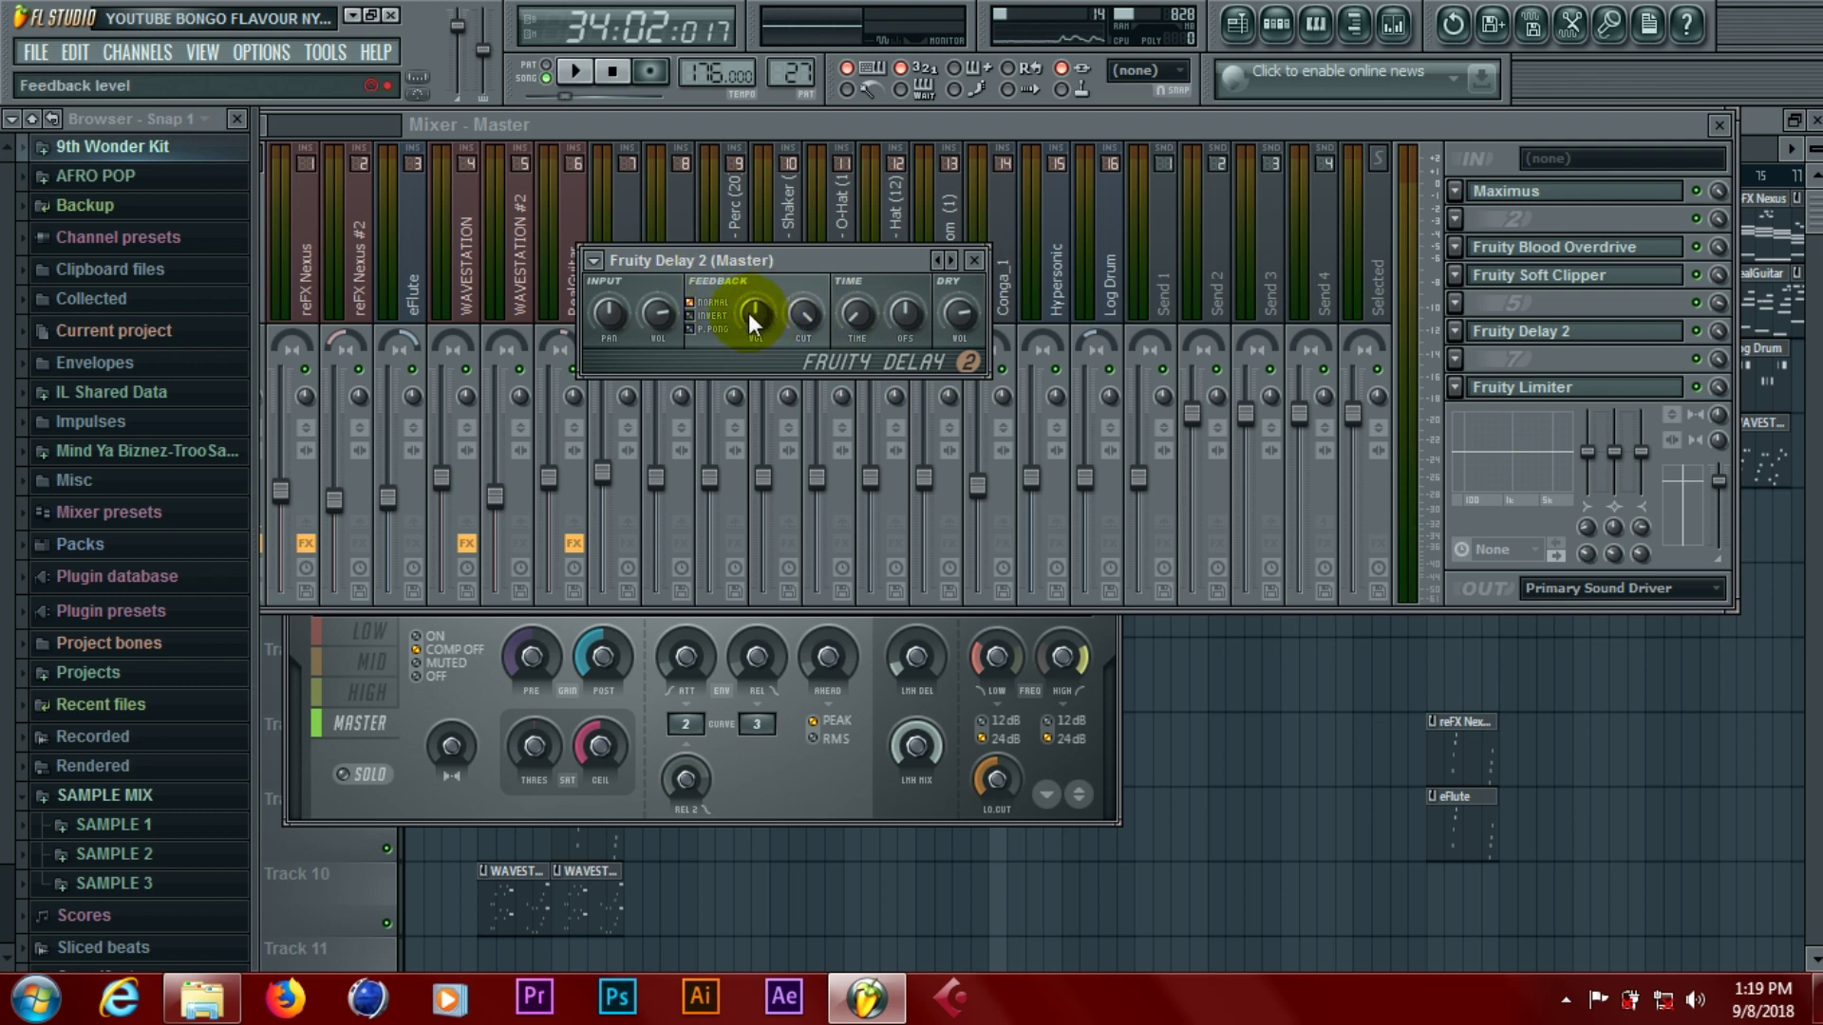
click(575, 71)
drag(761, 299, 752, 317)
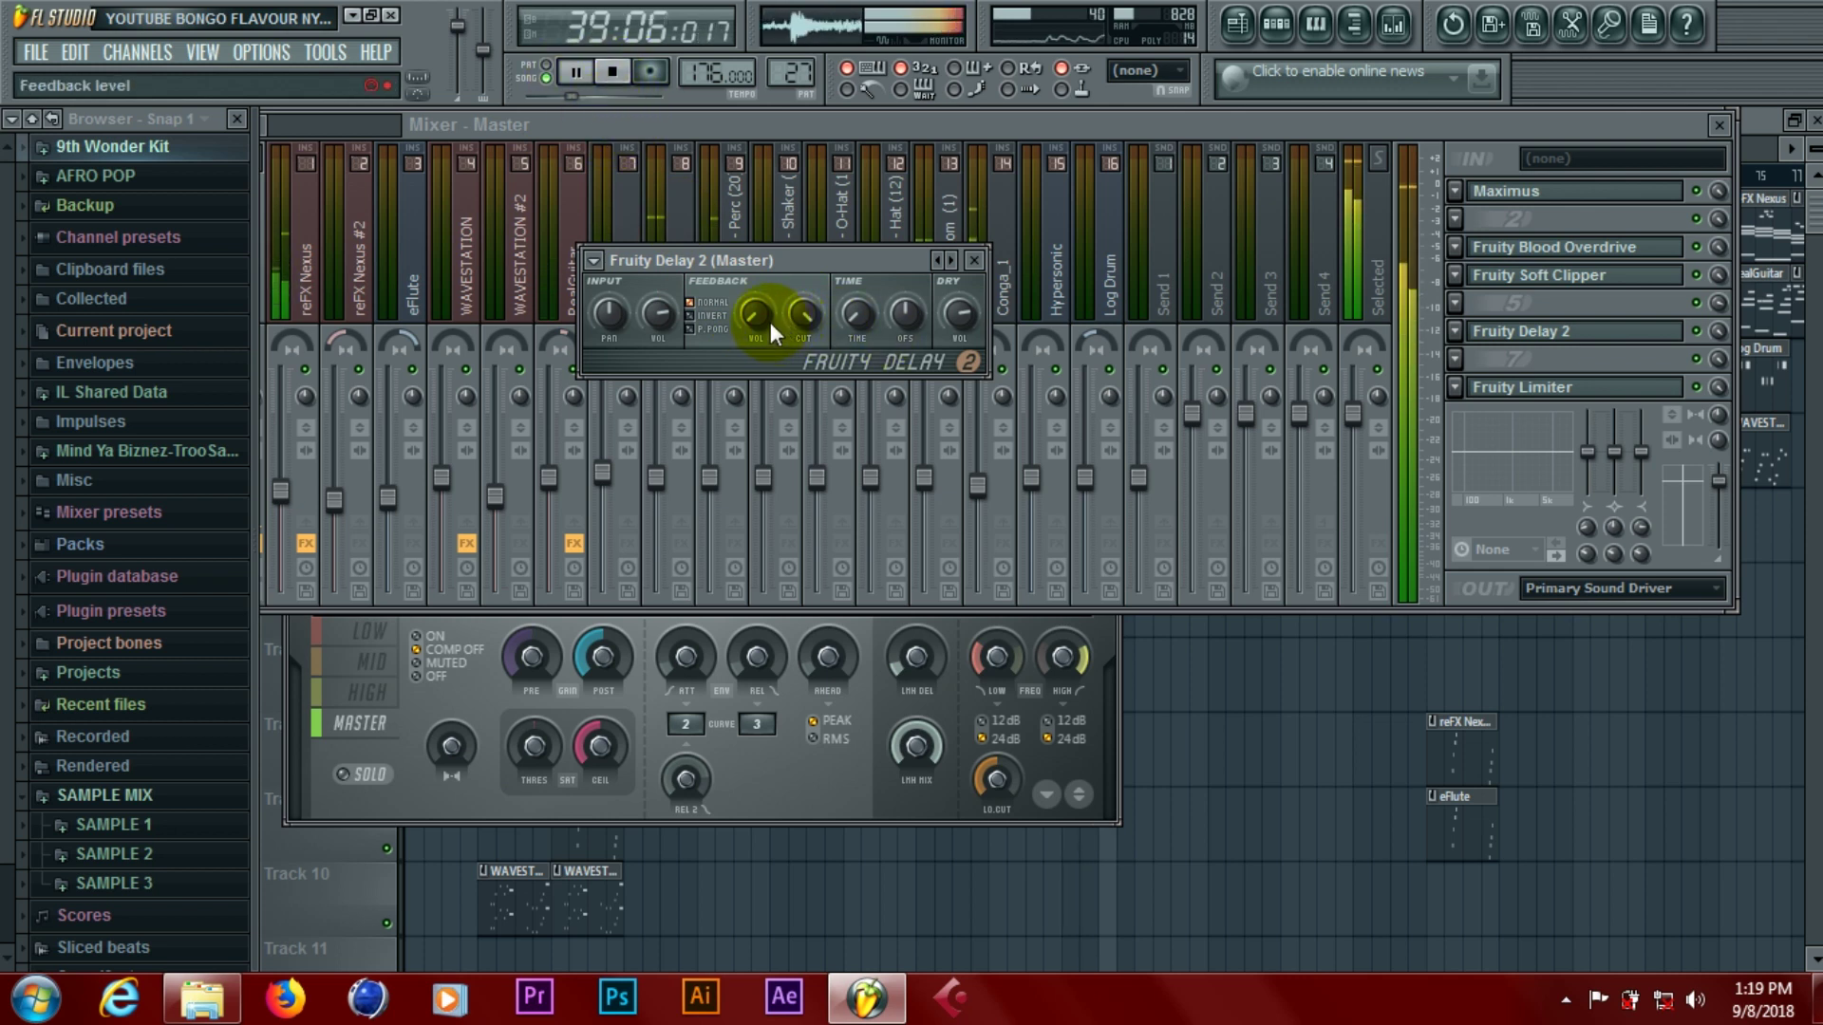
click(576, 71)
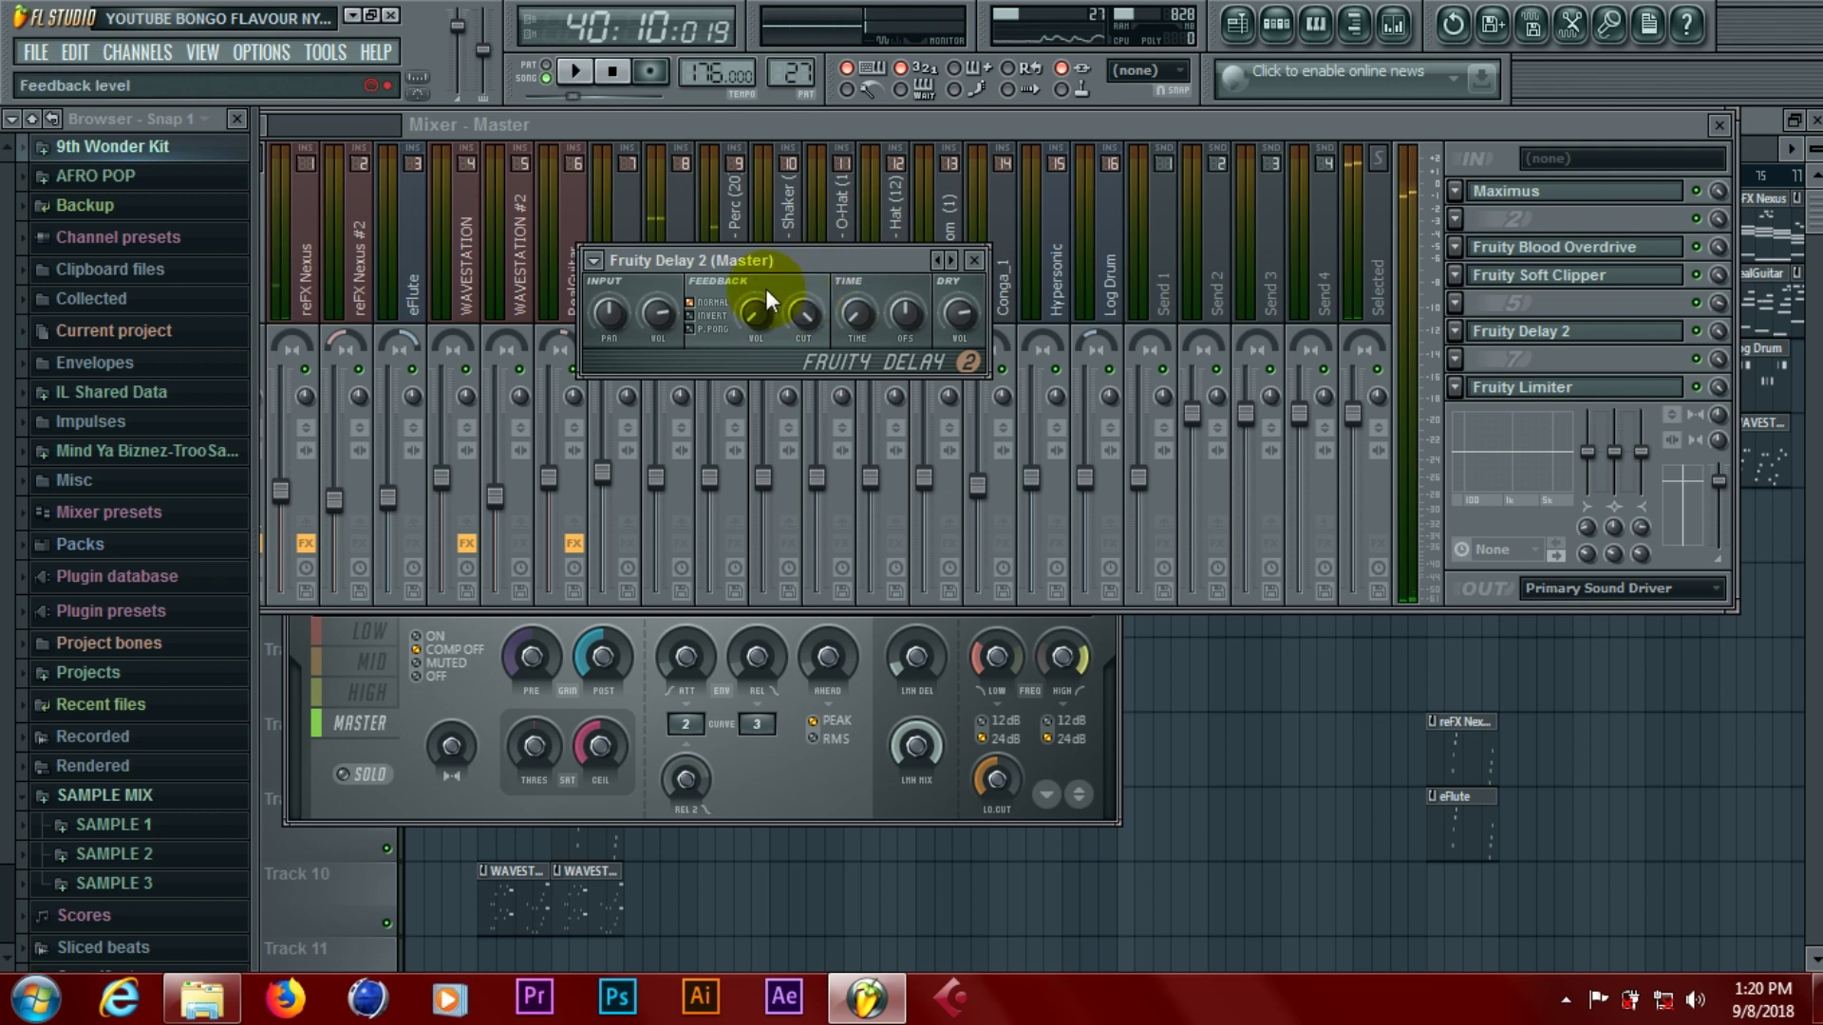
click(575, 73)
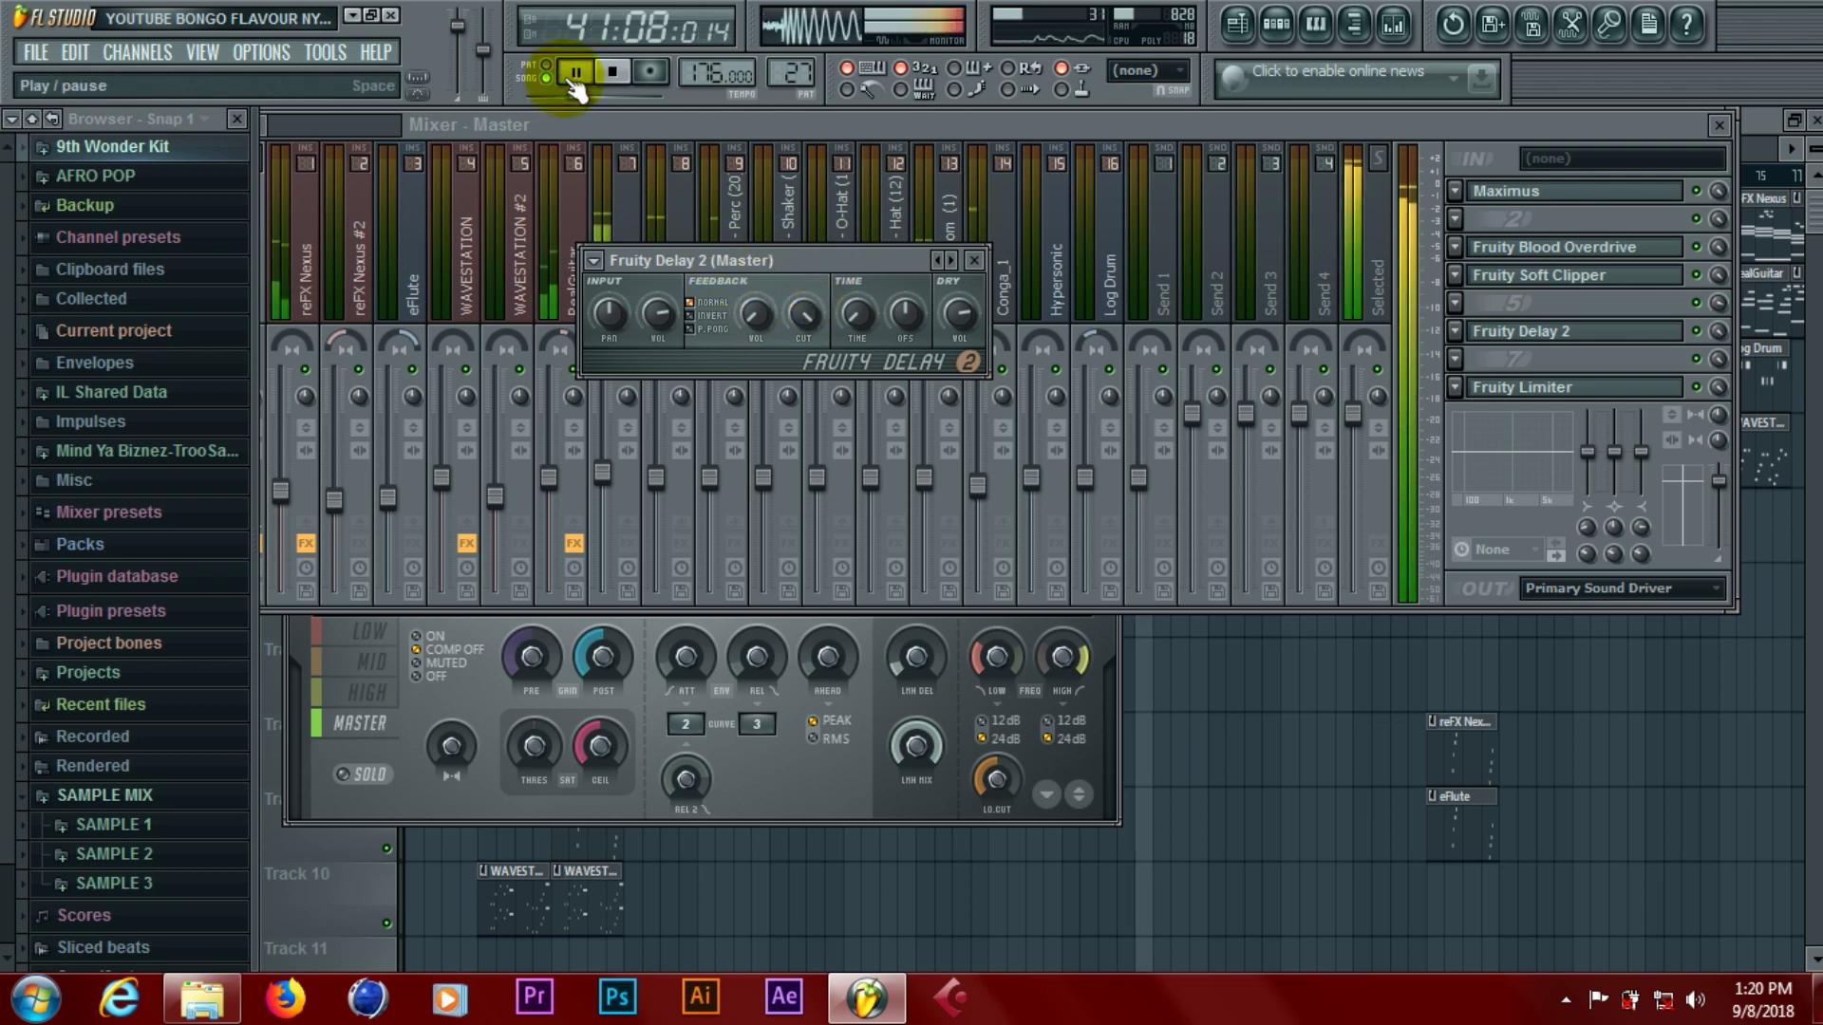
click(572, 76)
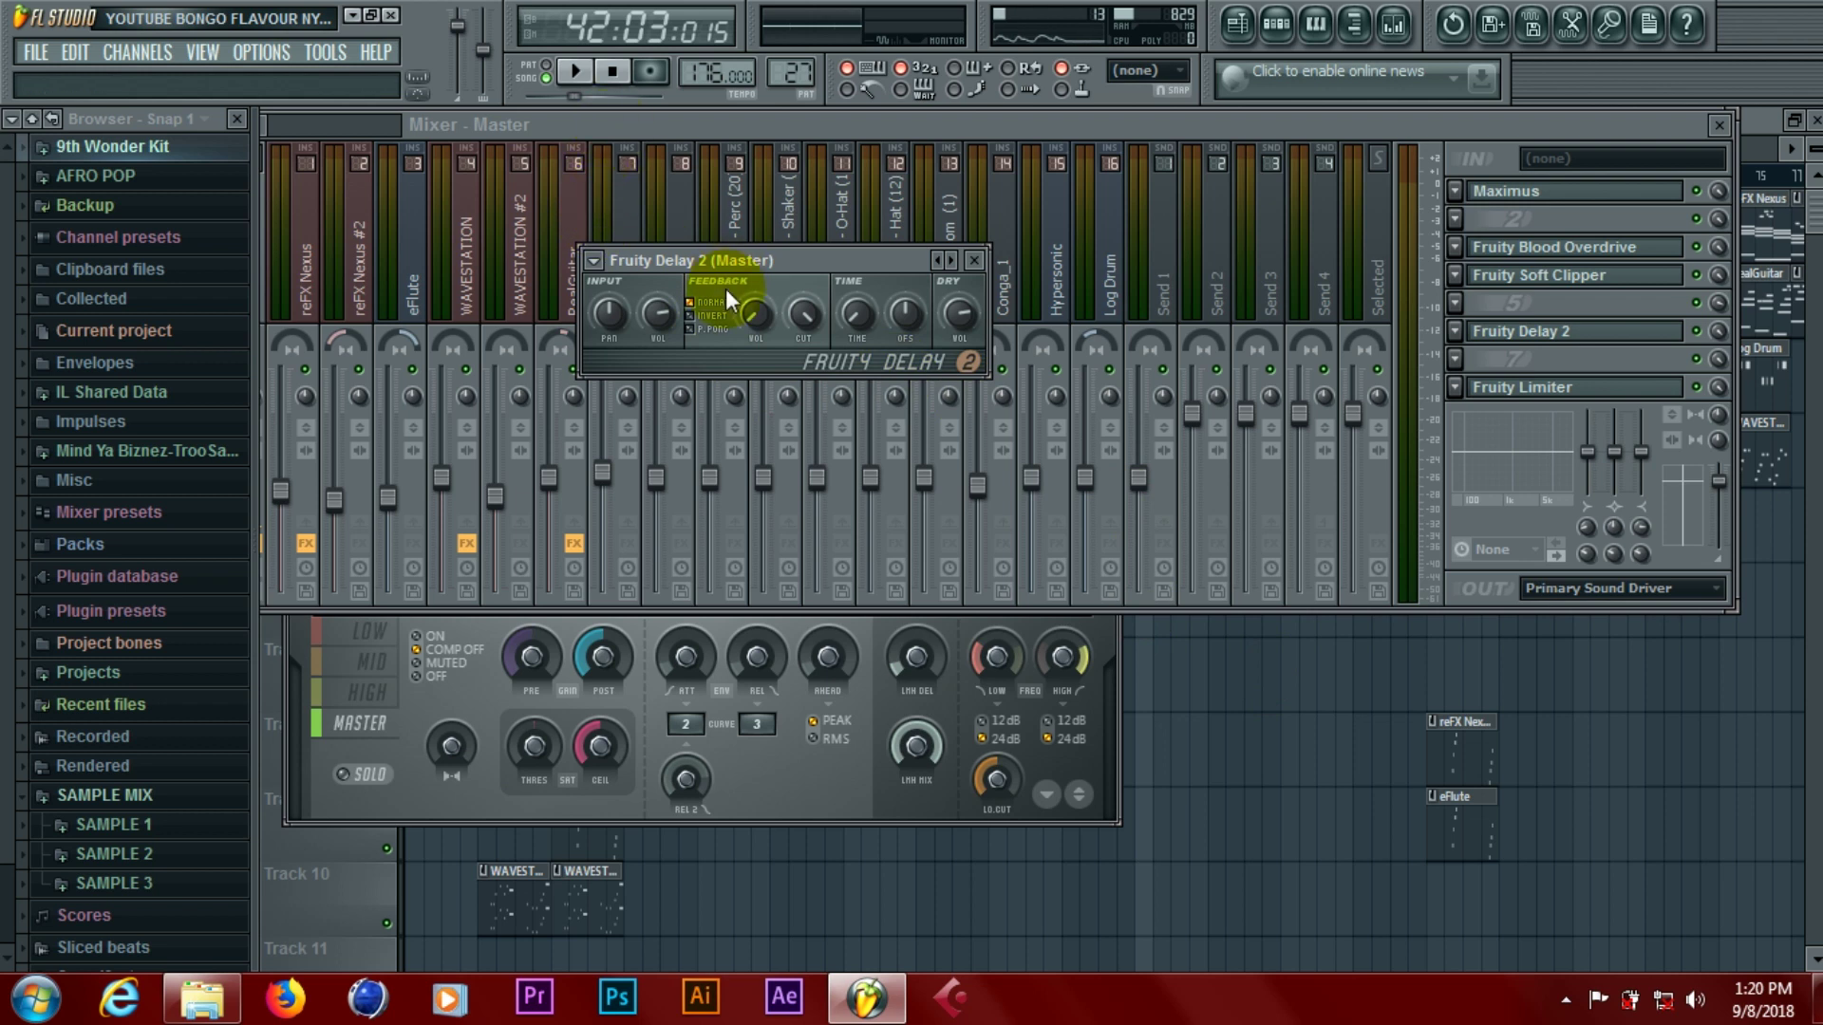
- Try Fruity Delay 2's inverted and ping pong feedback modes while the song plays, and pause playback
click(573, 71)
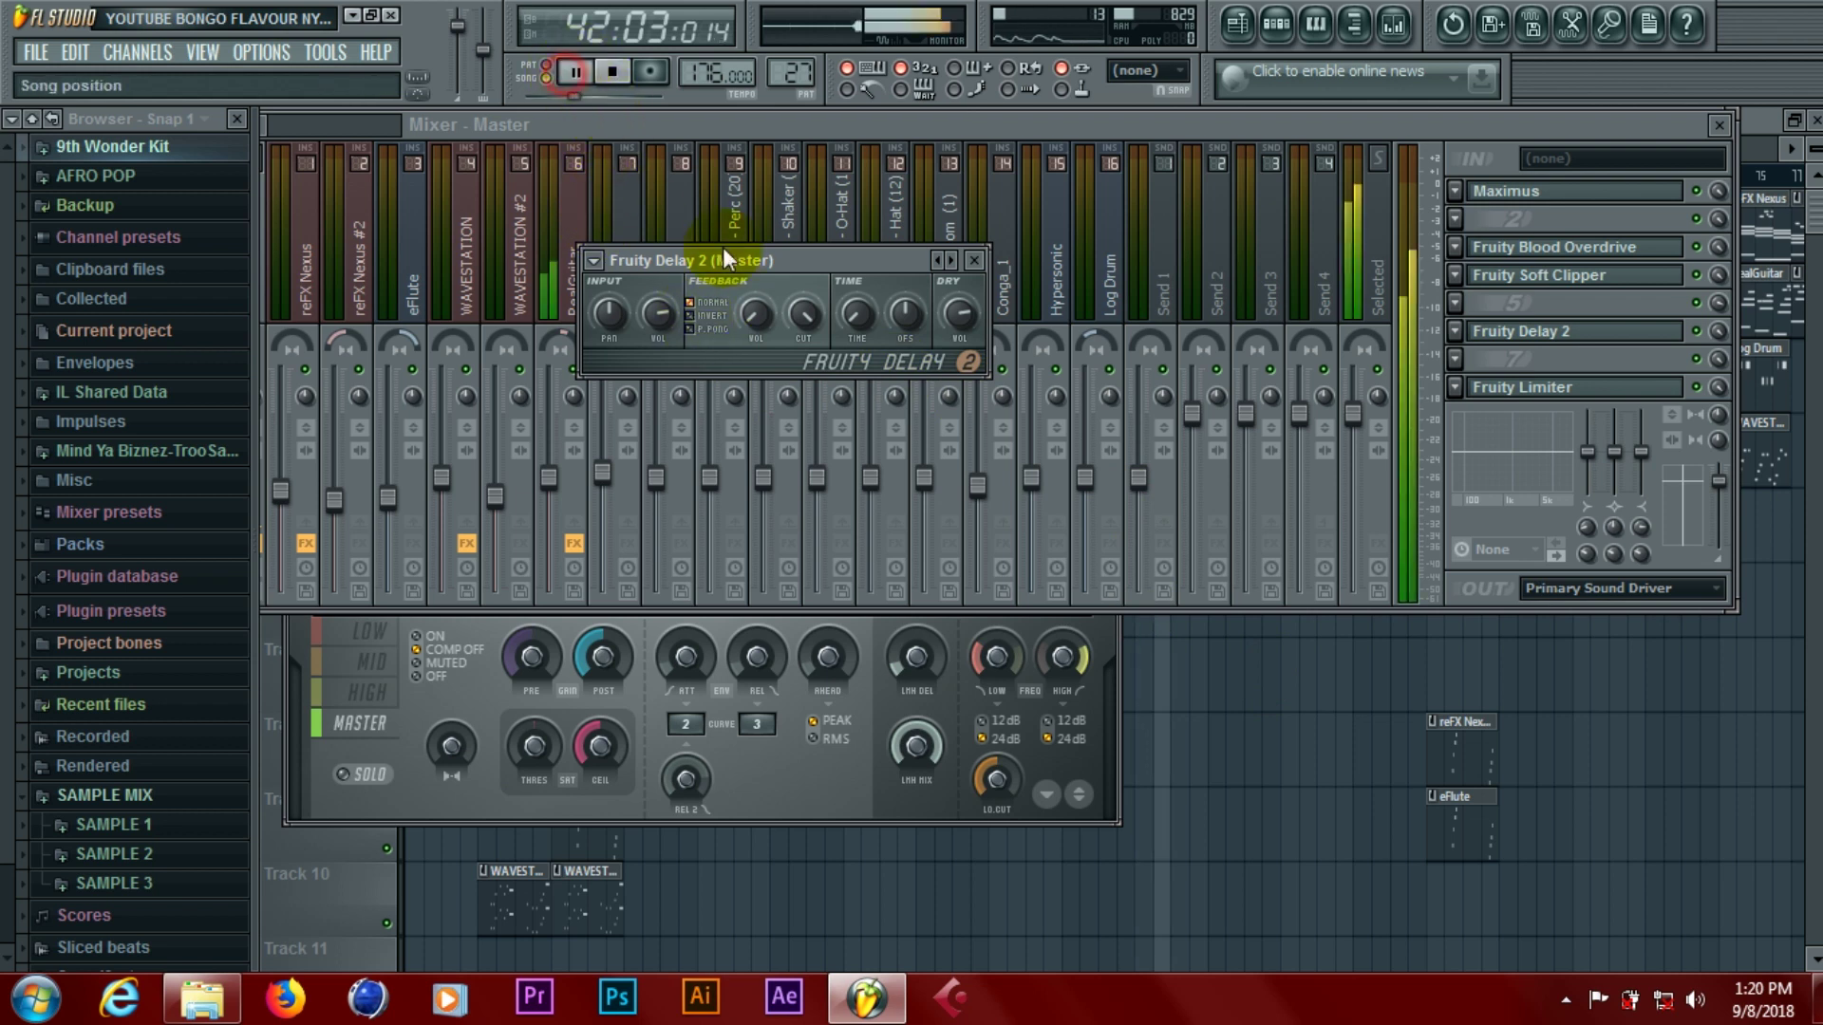
click(692, 317)
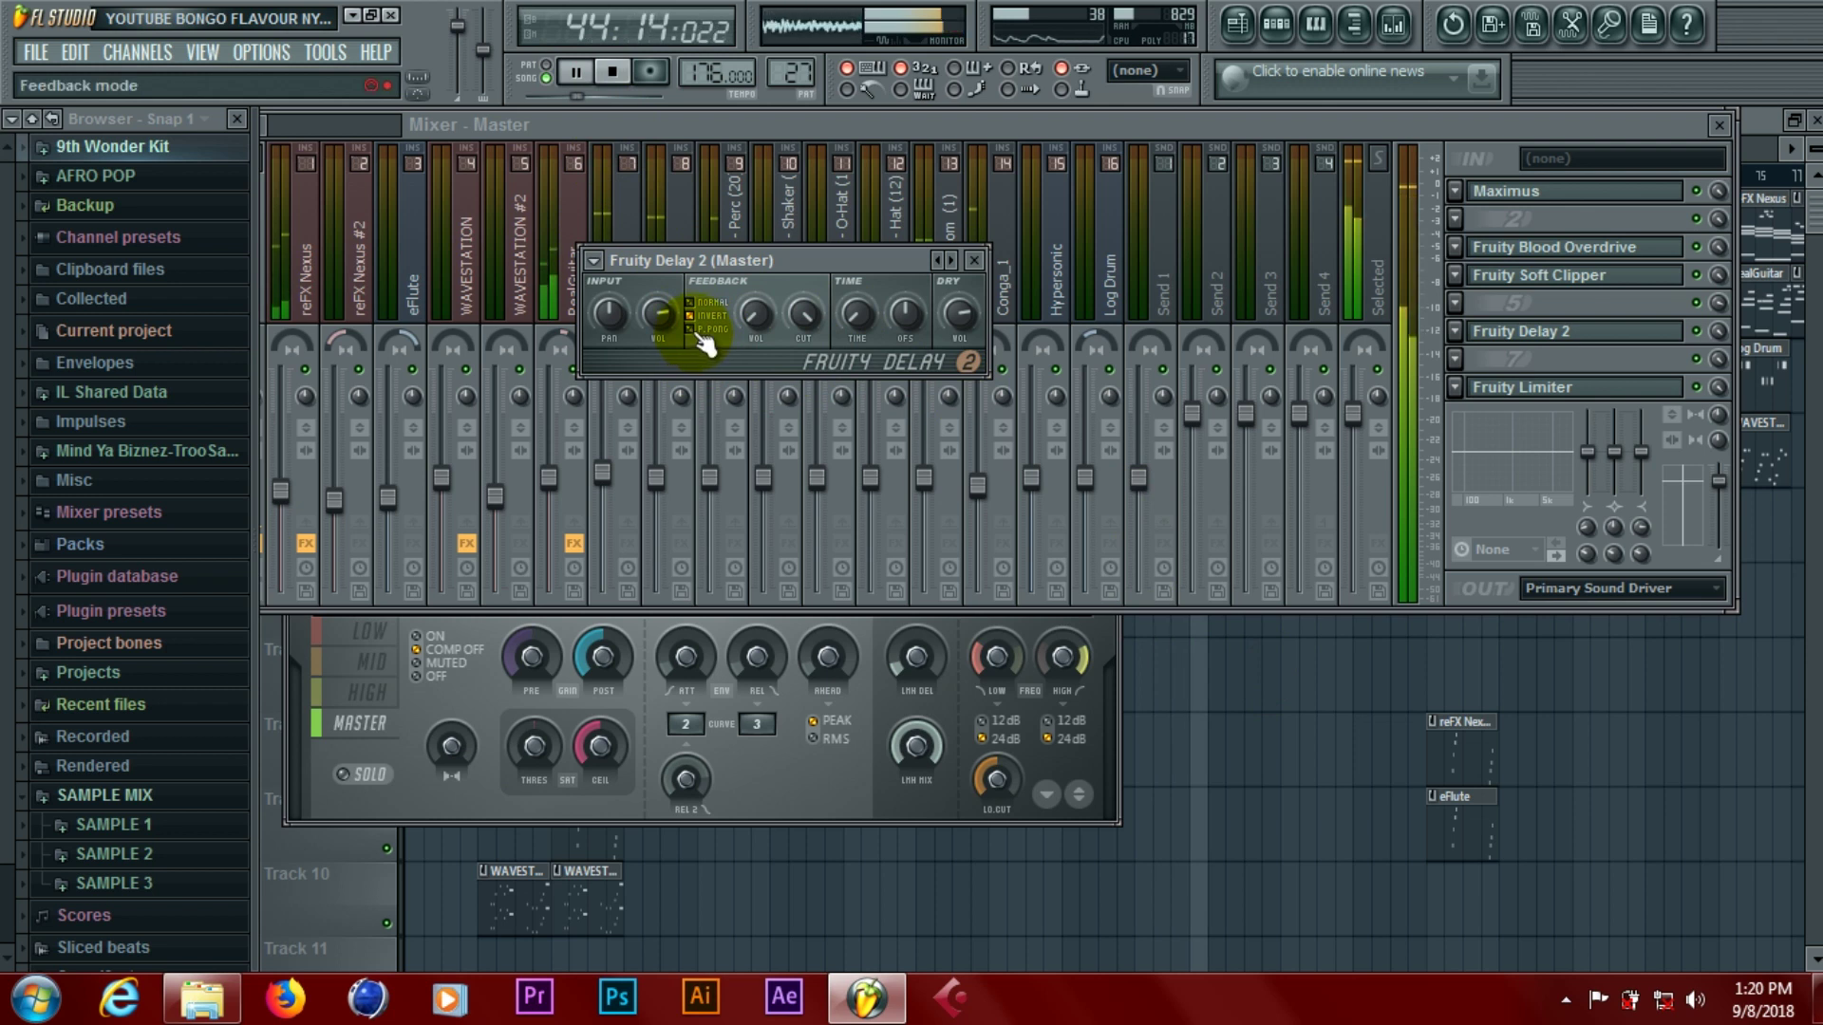
click(699, 331)
click(575, 72)
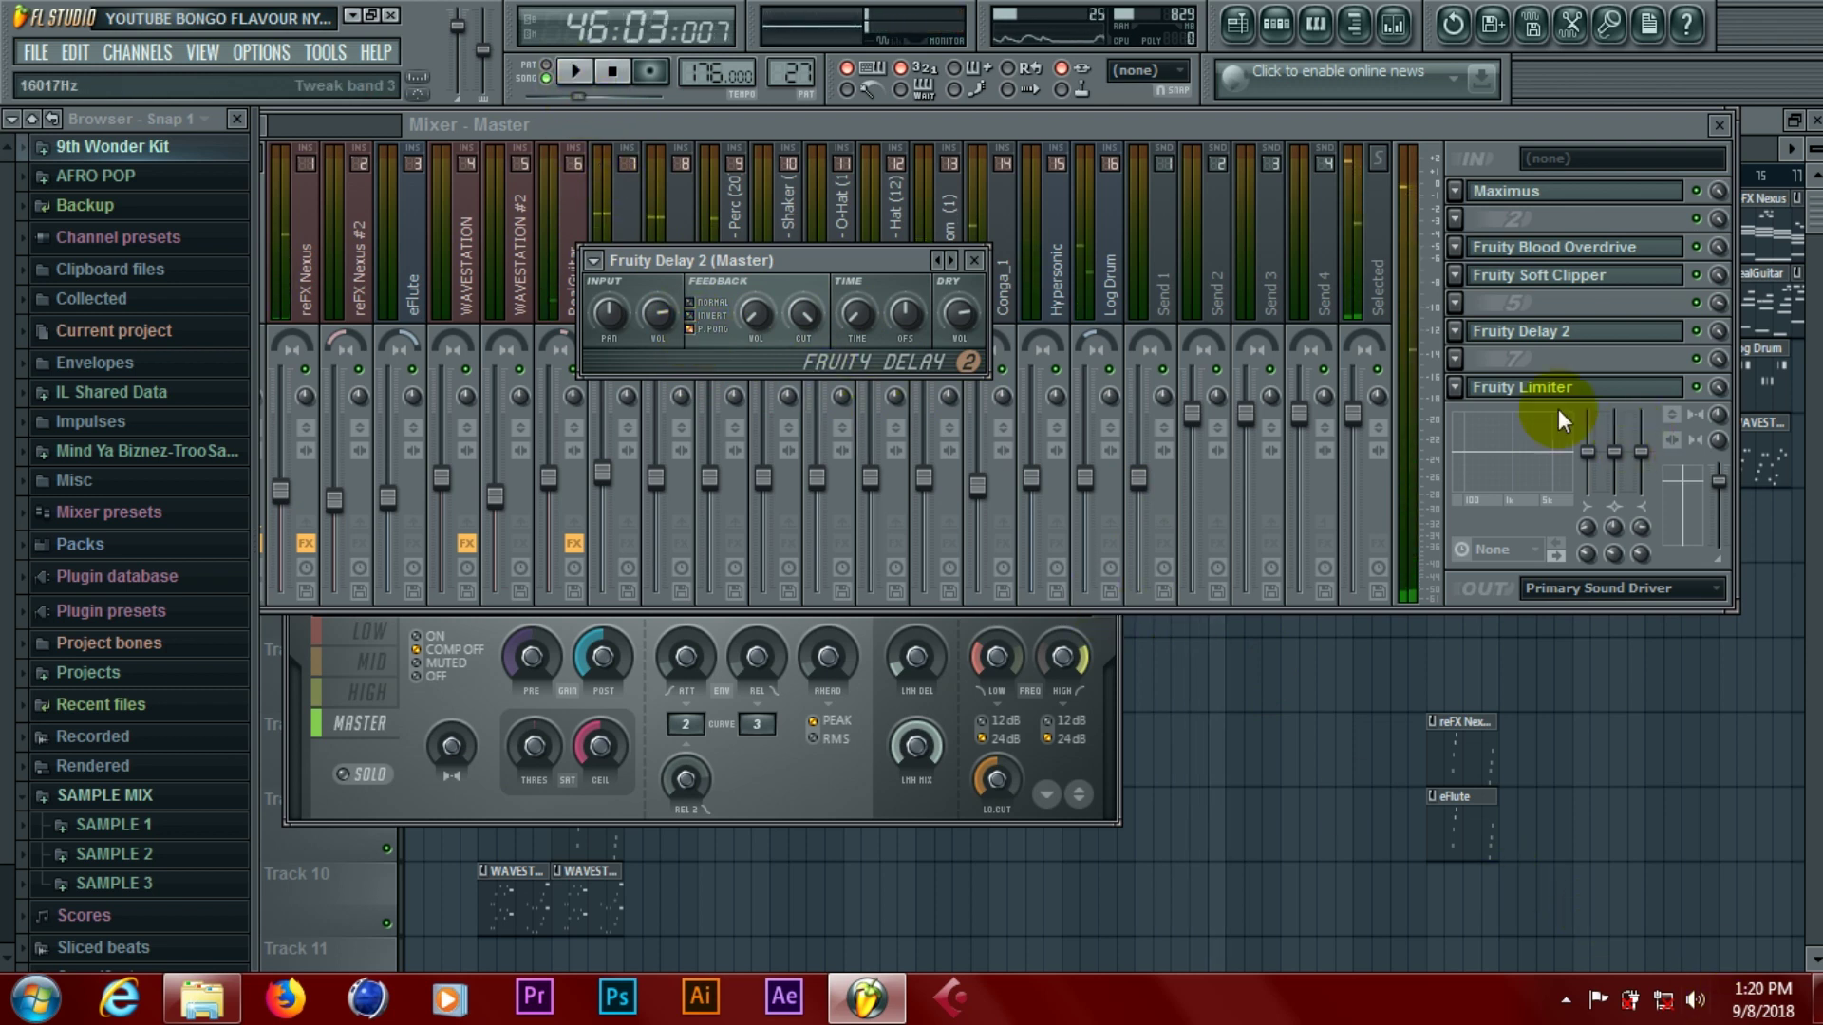
- Lower the computer's speaker volume slightly and return to the mixer
click(1695, 1000)
drag(1684, 664, 1690, 691)
click(862, 131)
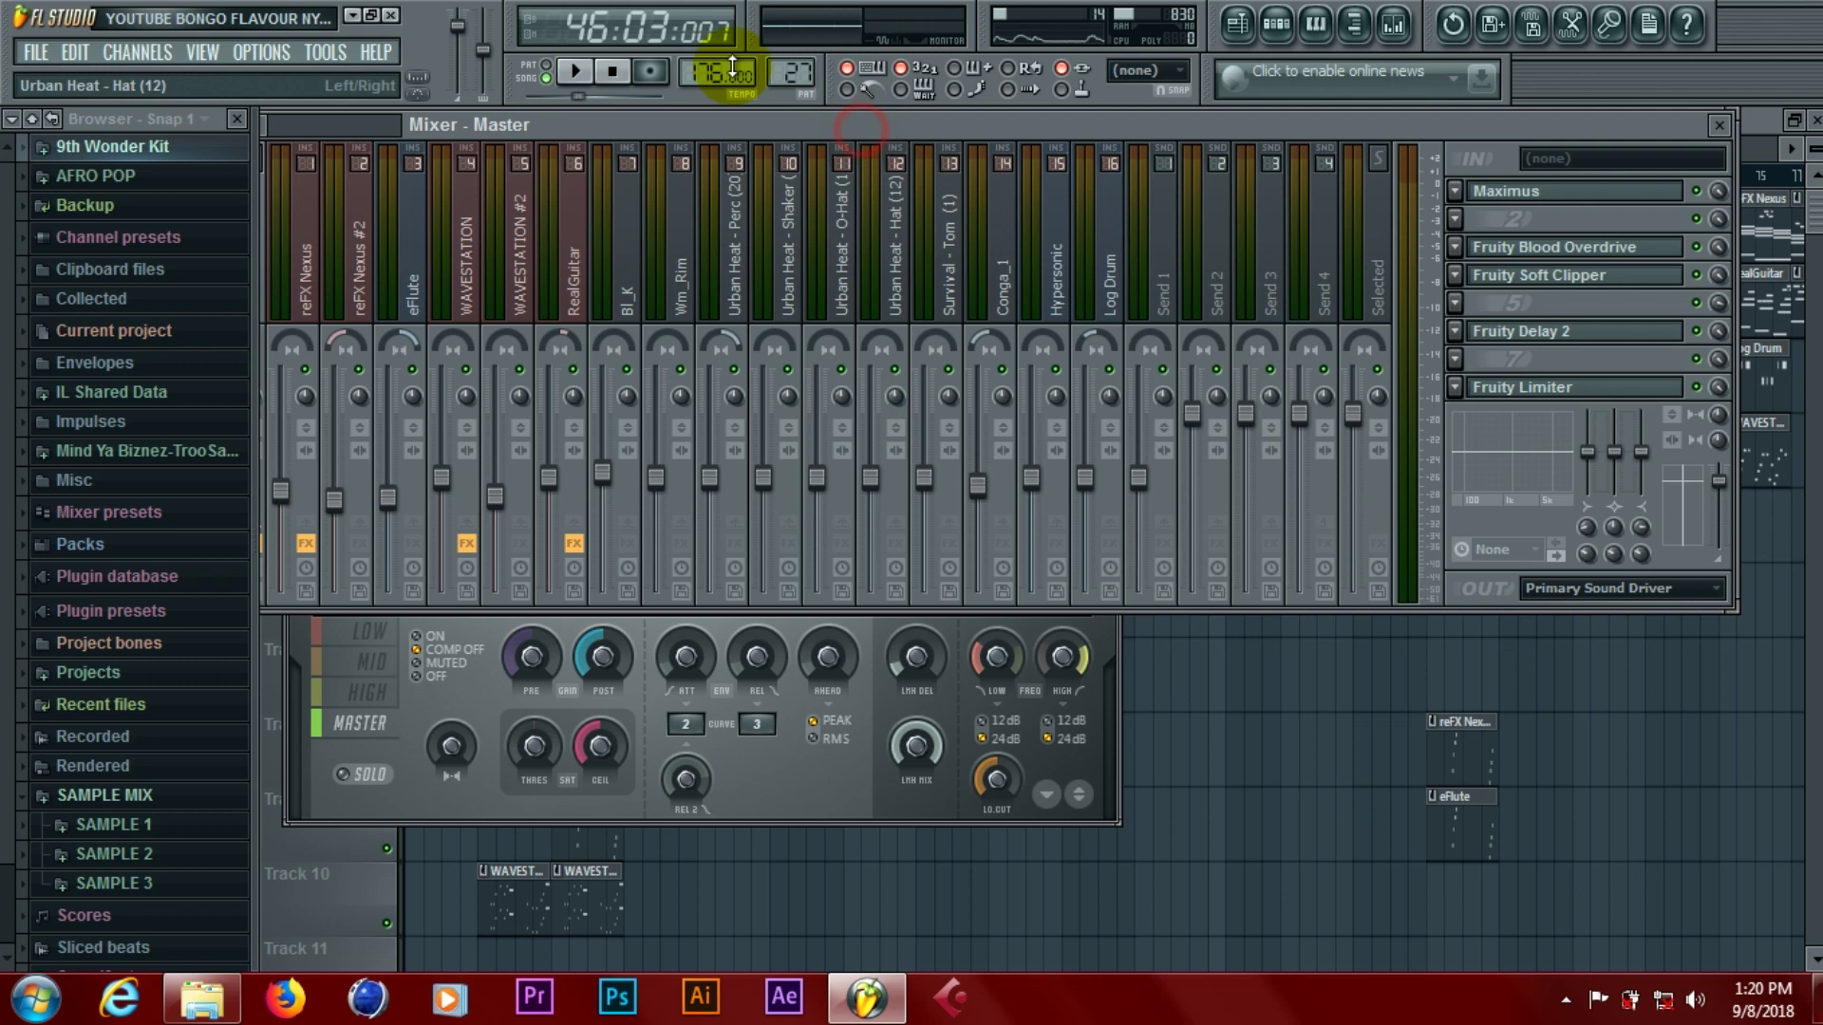
- Reopen the Master track's Fruity Delay 2 editor during playback, restore the normal feedback mode, and pause the song
click(574, 71)
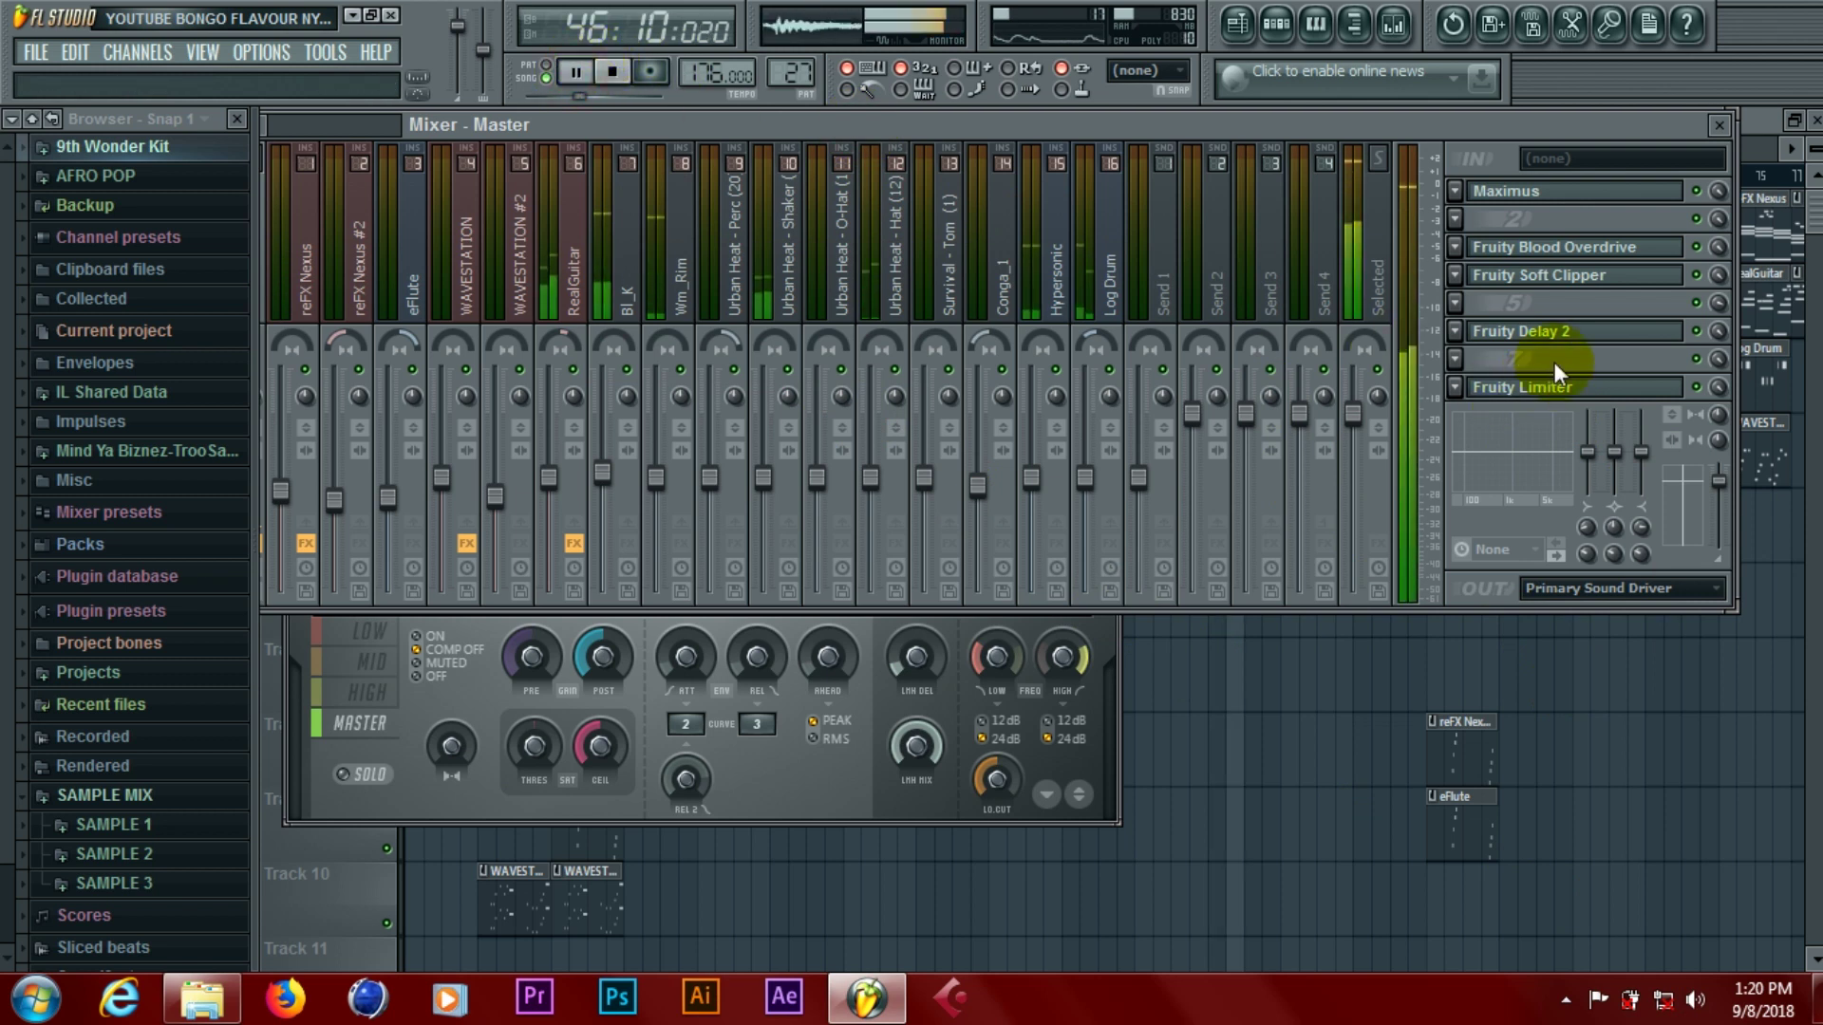
click(1566, 334)
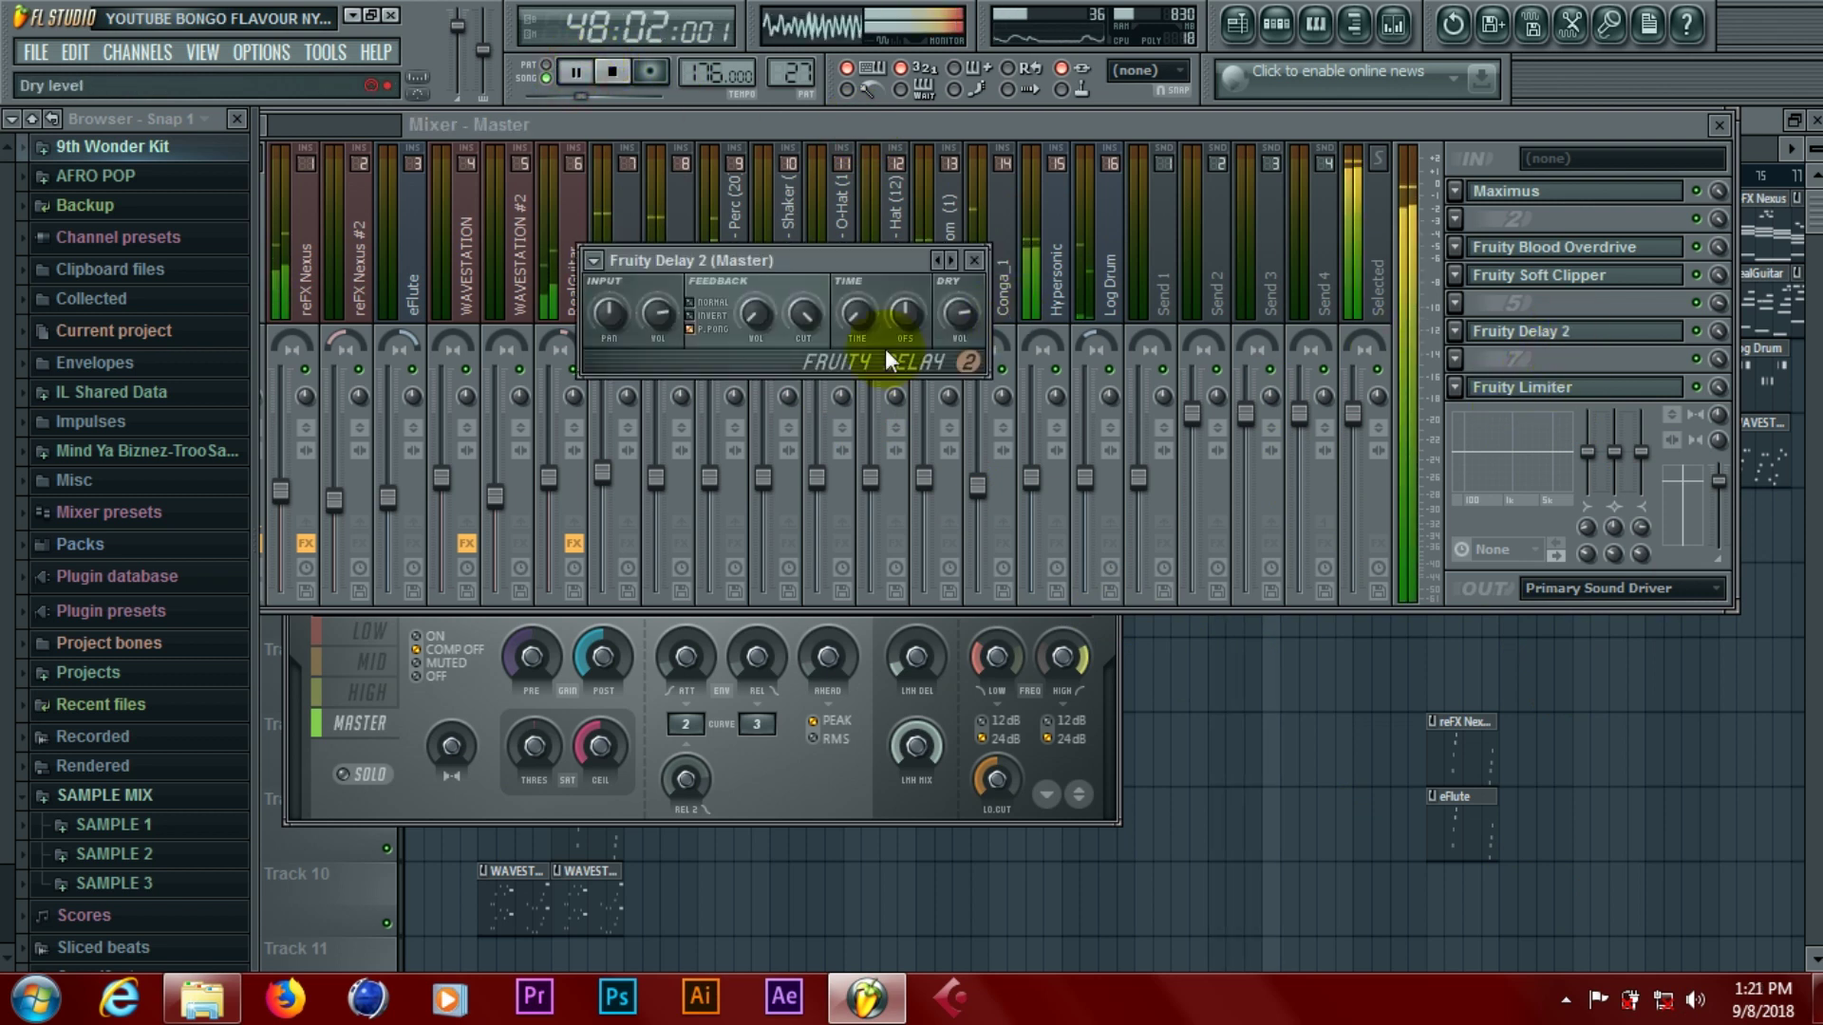
click(575, 73)
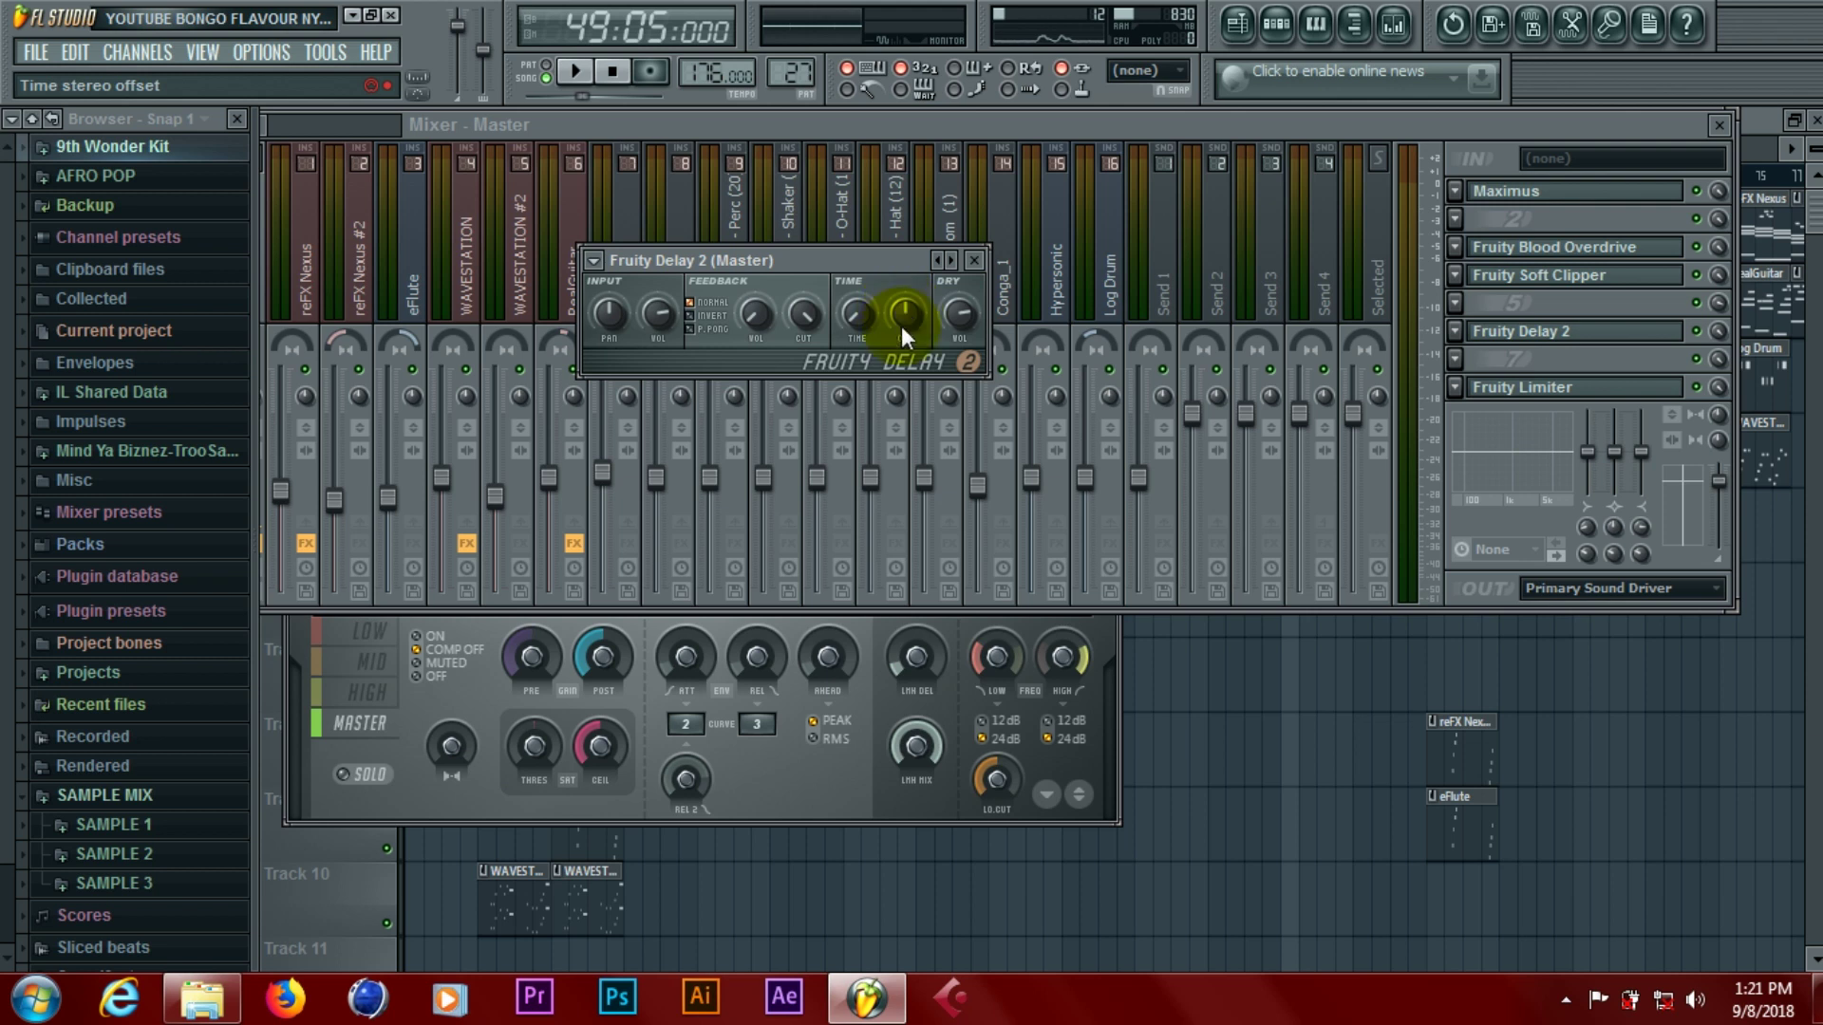
- Try Fruity Delay 2's time stereo offset to the right and at 500 ms left during playback, and reset it
click(575, 72)
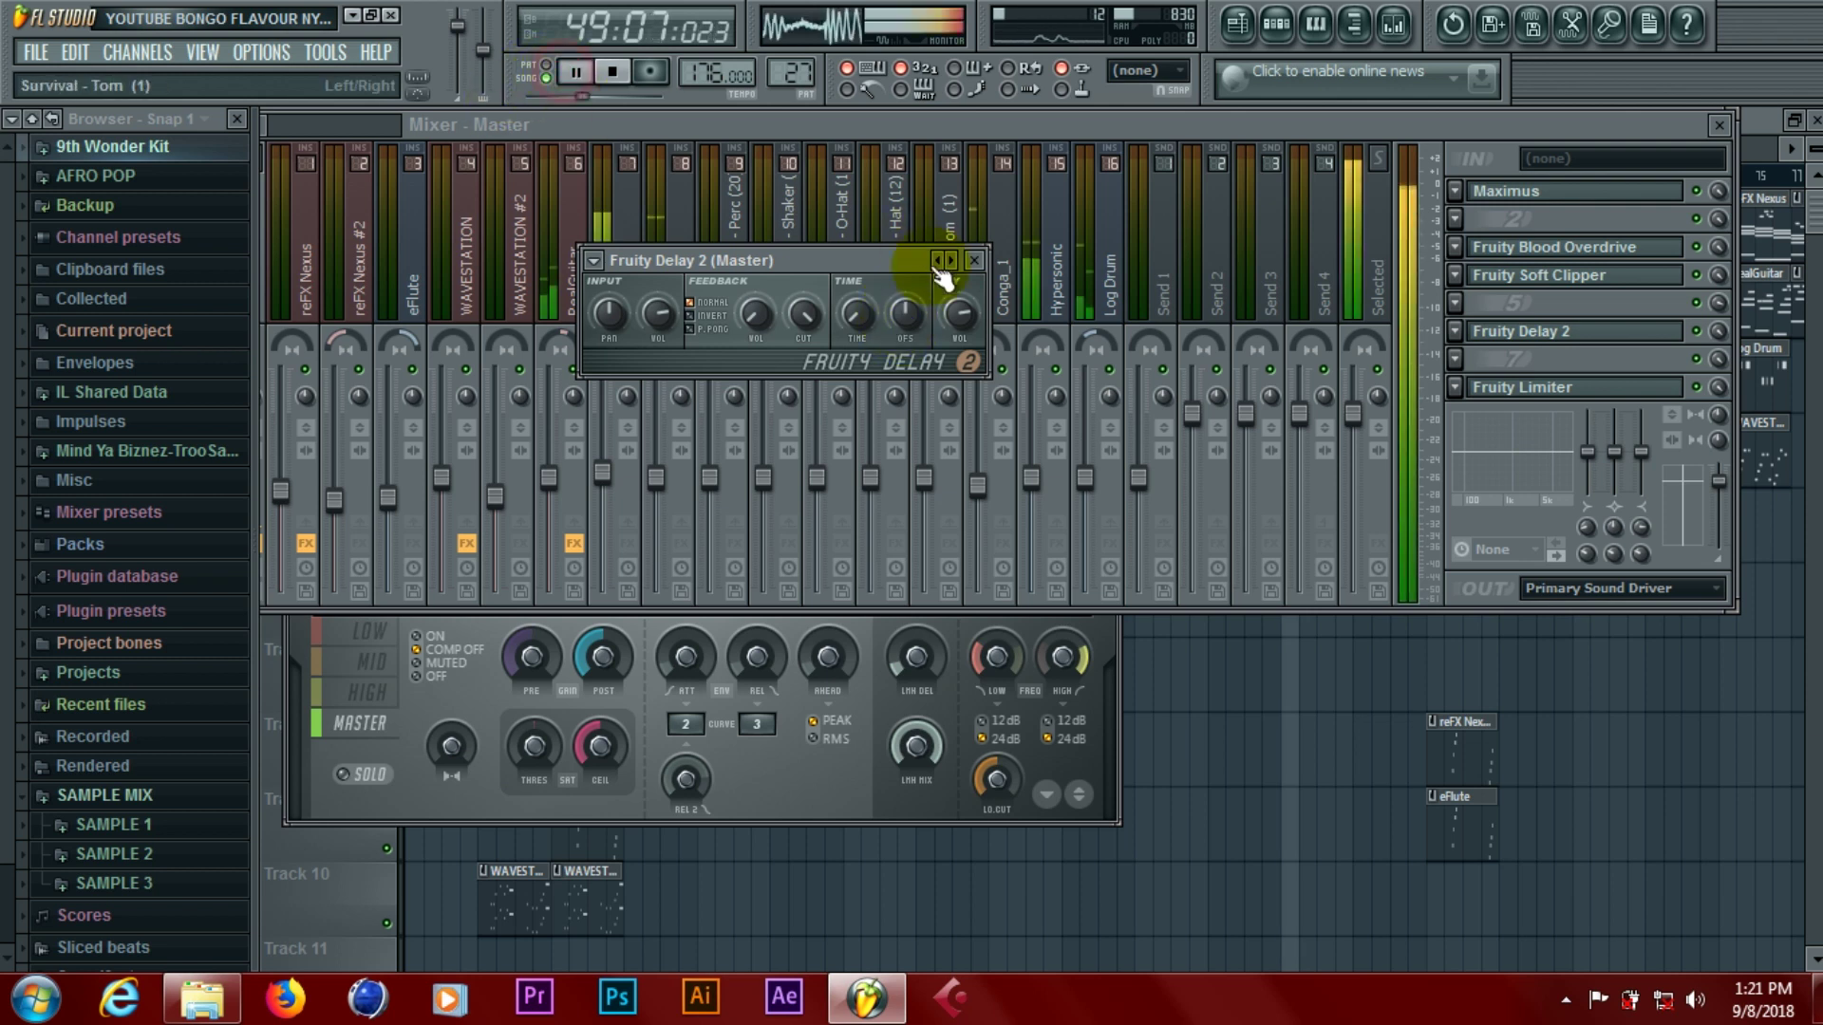
mouse_move(887, 302)
mouse_down()
mouse_move(914, 309)
mouse_move(914, 279)
mouse_move(909, 309)
mouse_up()
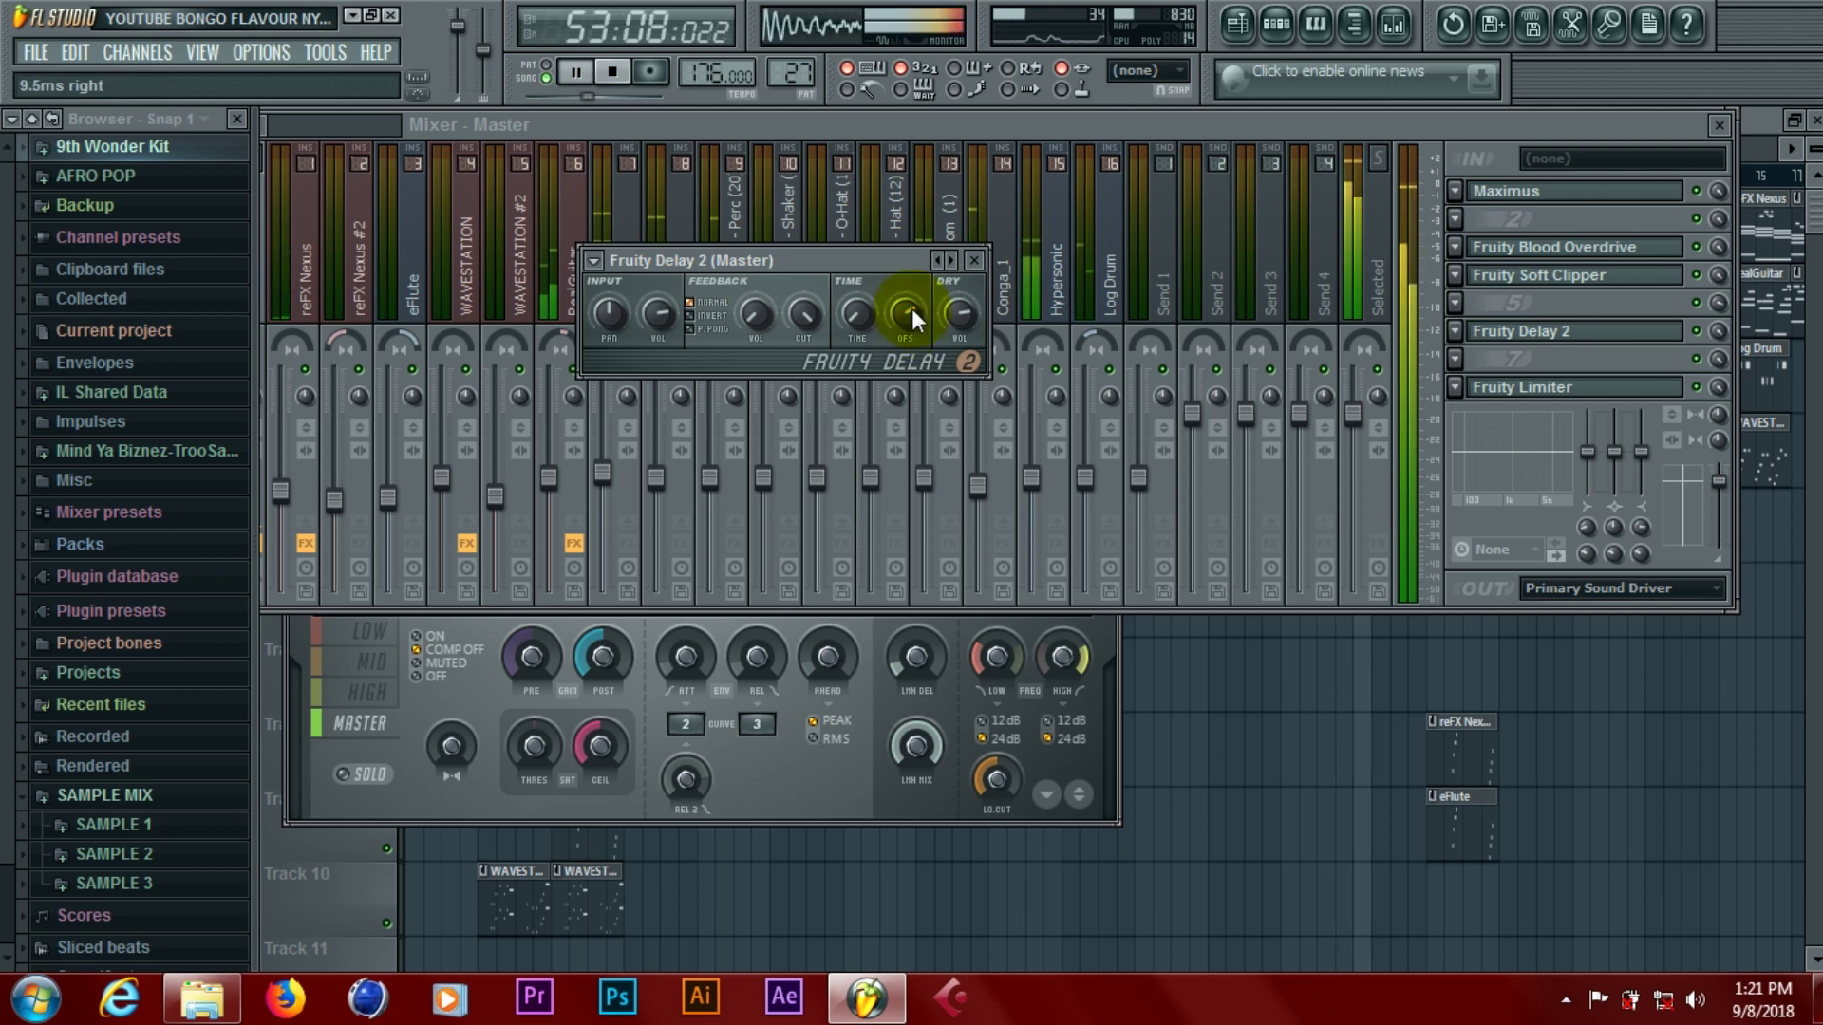
mouse_move(911, 309)
mouse_down()
mouse_move(911, 357)
mouse_move(912, 317)
mouse_up()
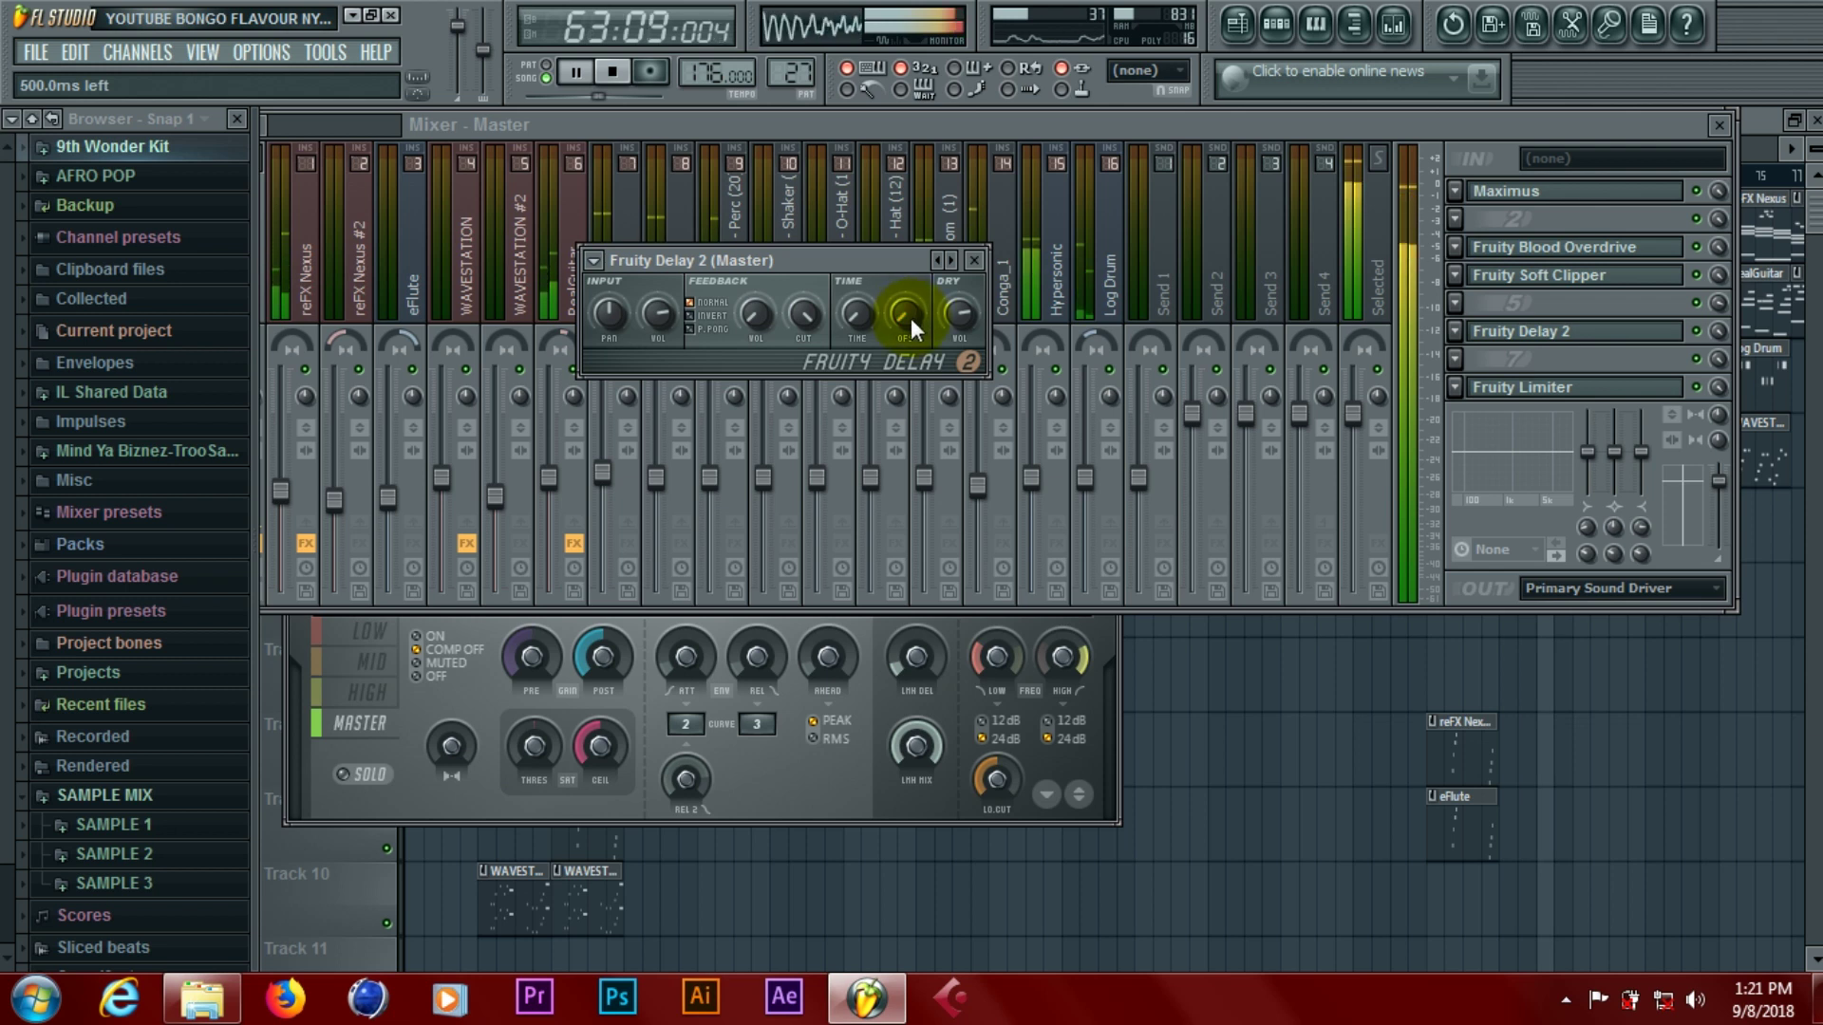
right_click(915, 327)
click(947, 335)
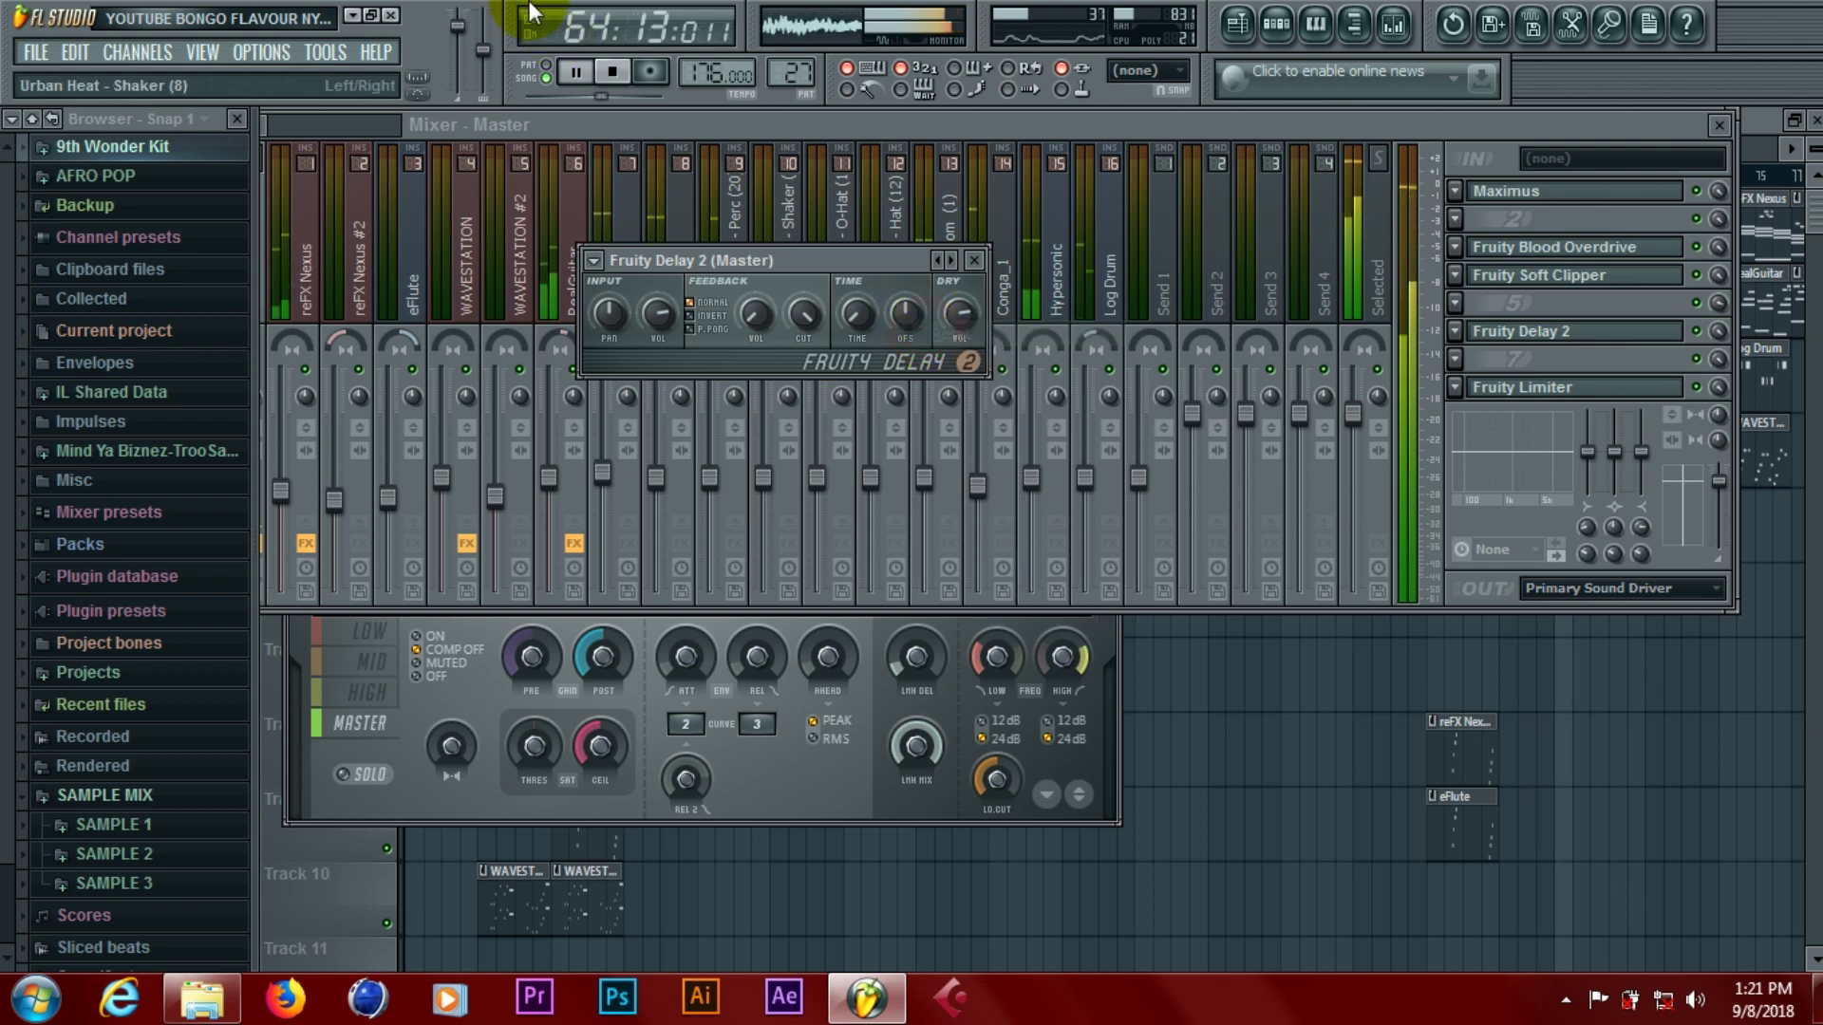
click(575, 72)
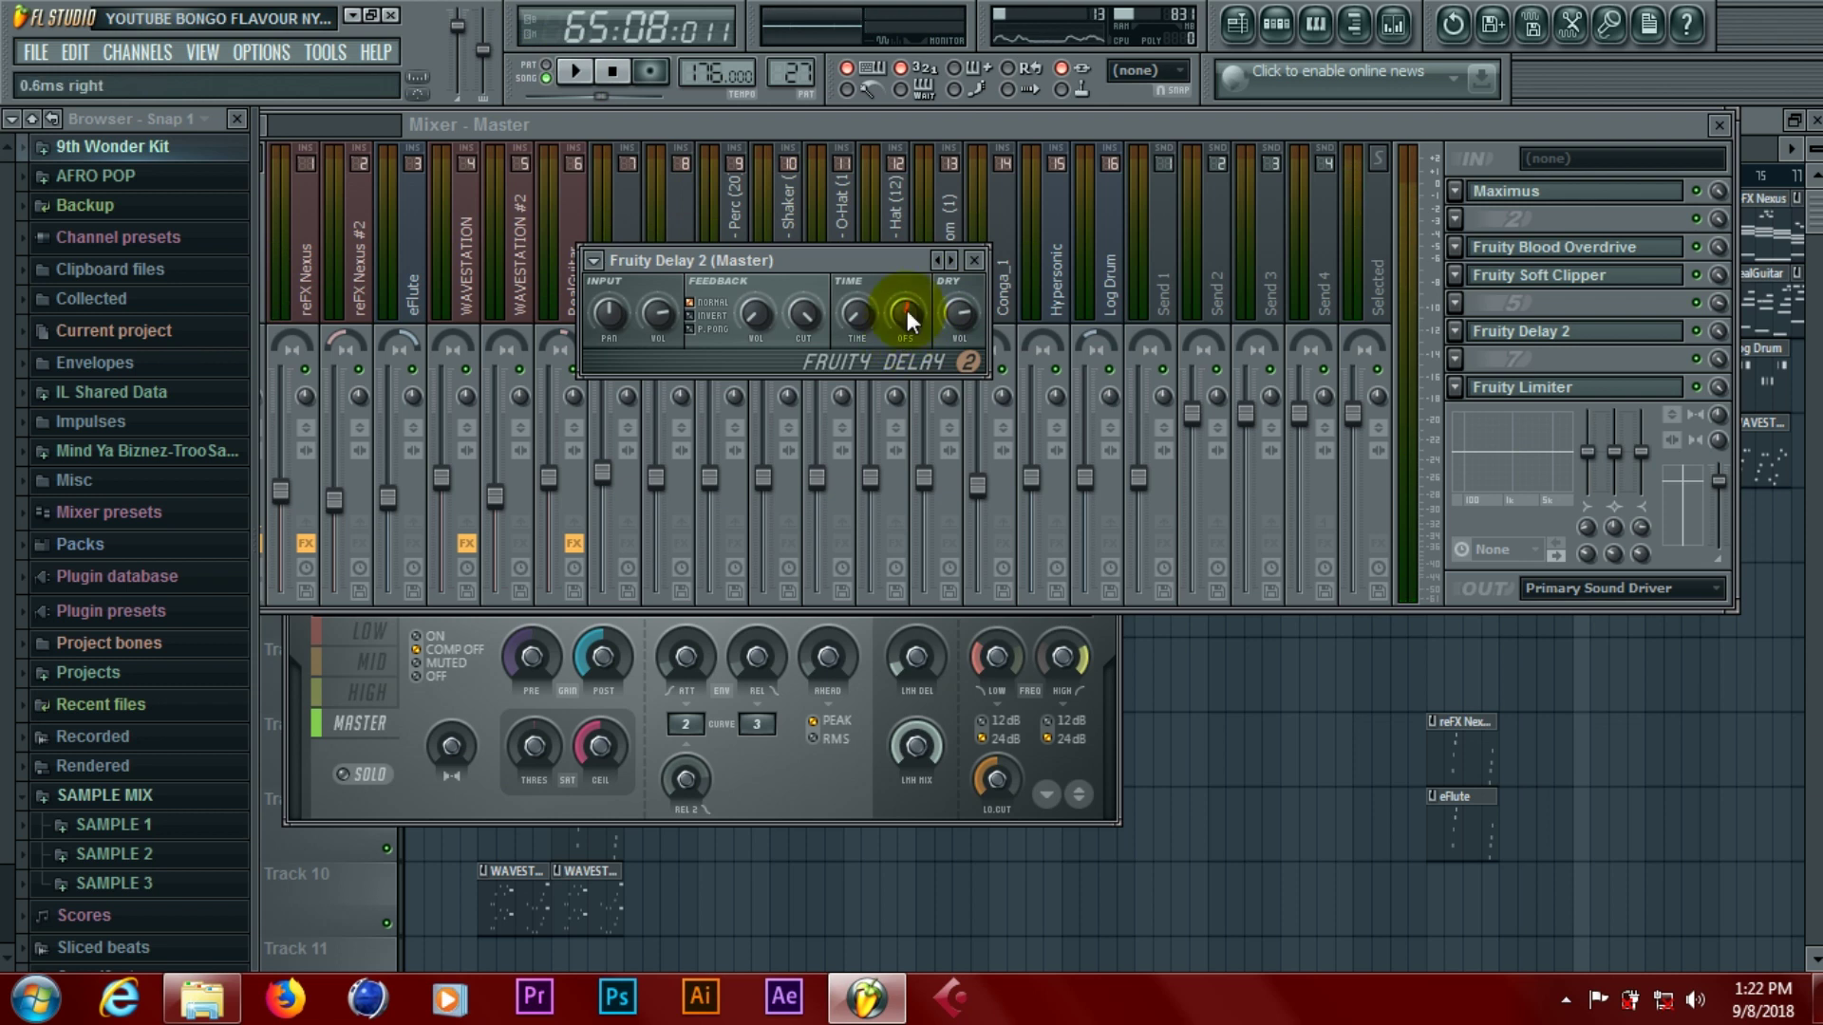
- Audition Fruity Delay 2 with a shifted time stereo offset, reset the offset, and replay the song briefly
click(574, 74)
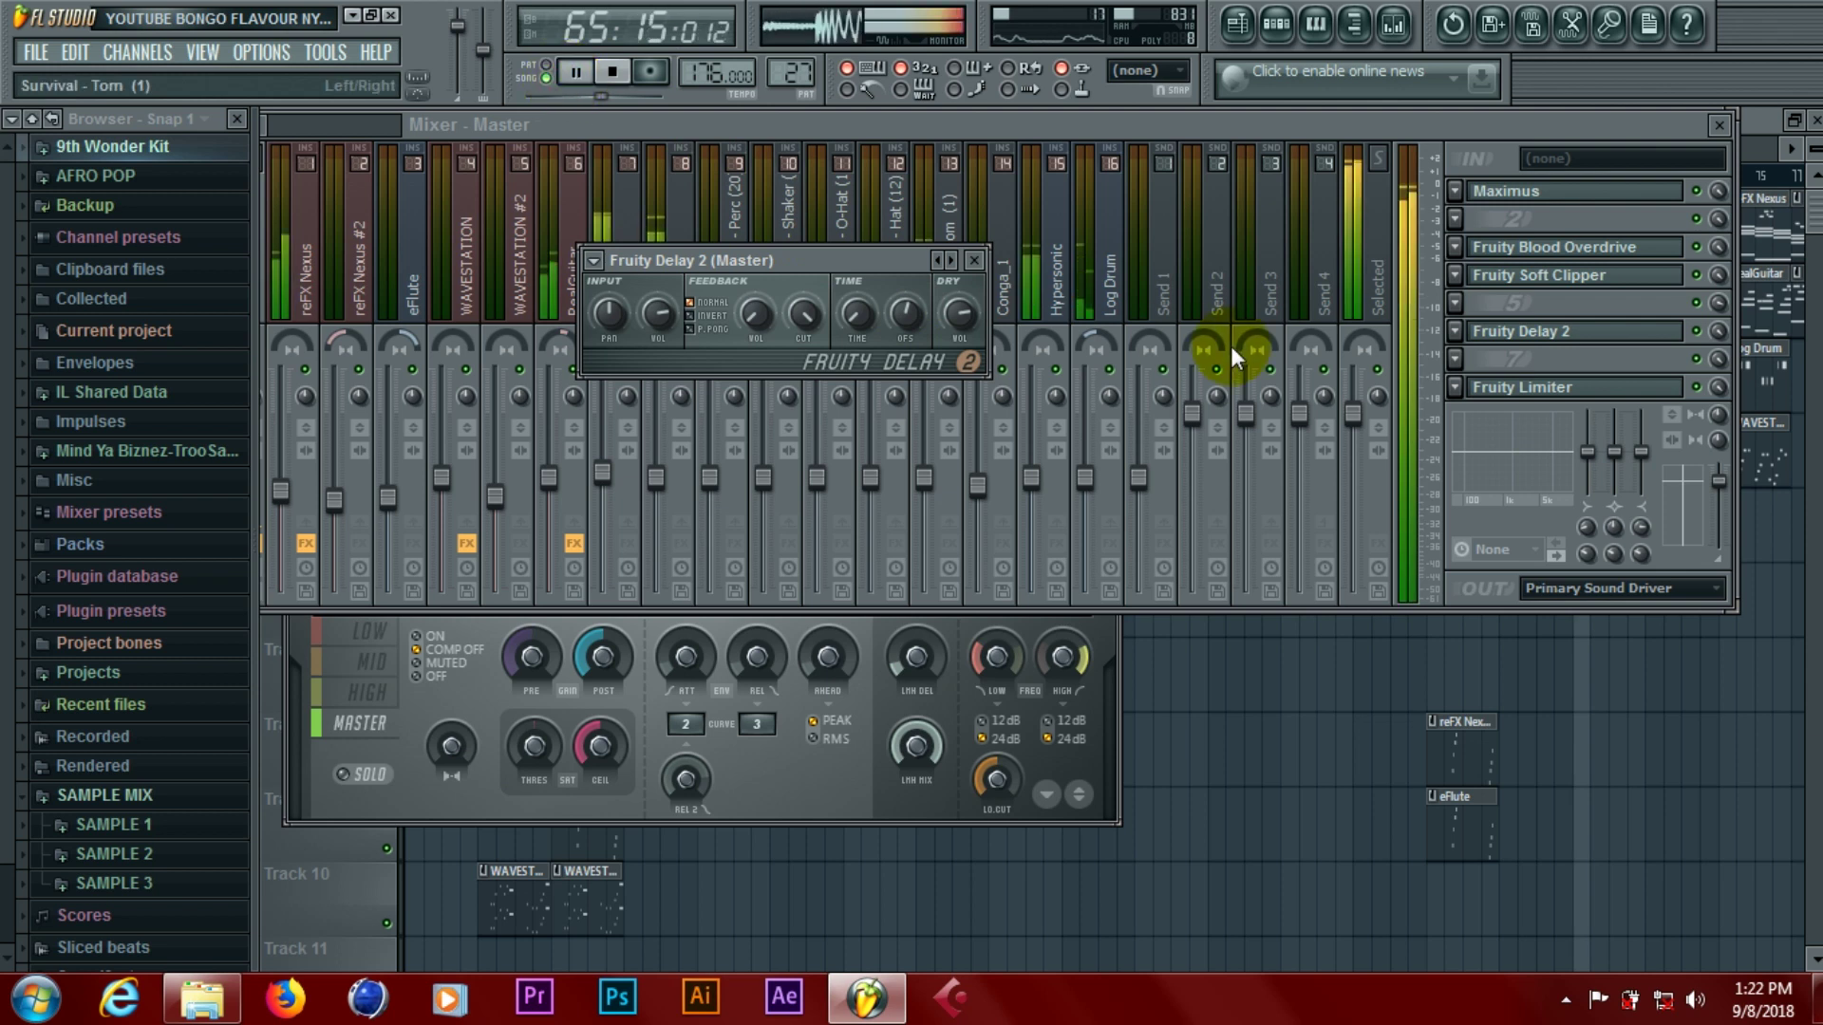
click(577, 74)
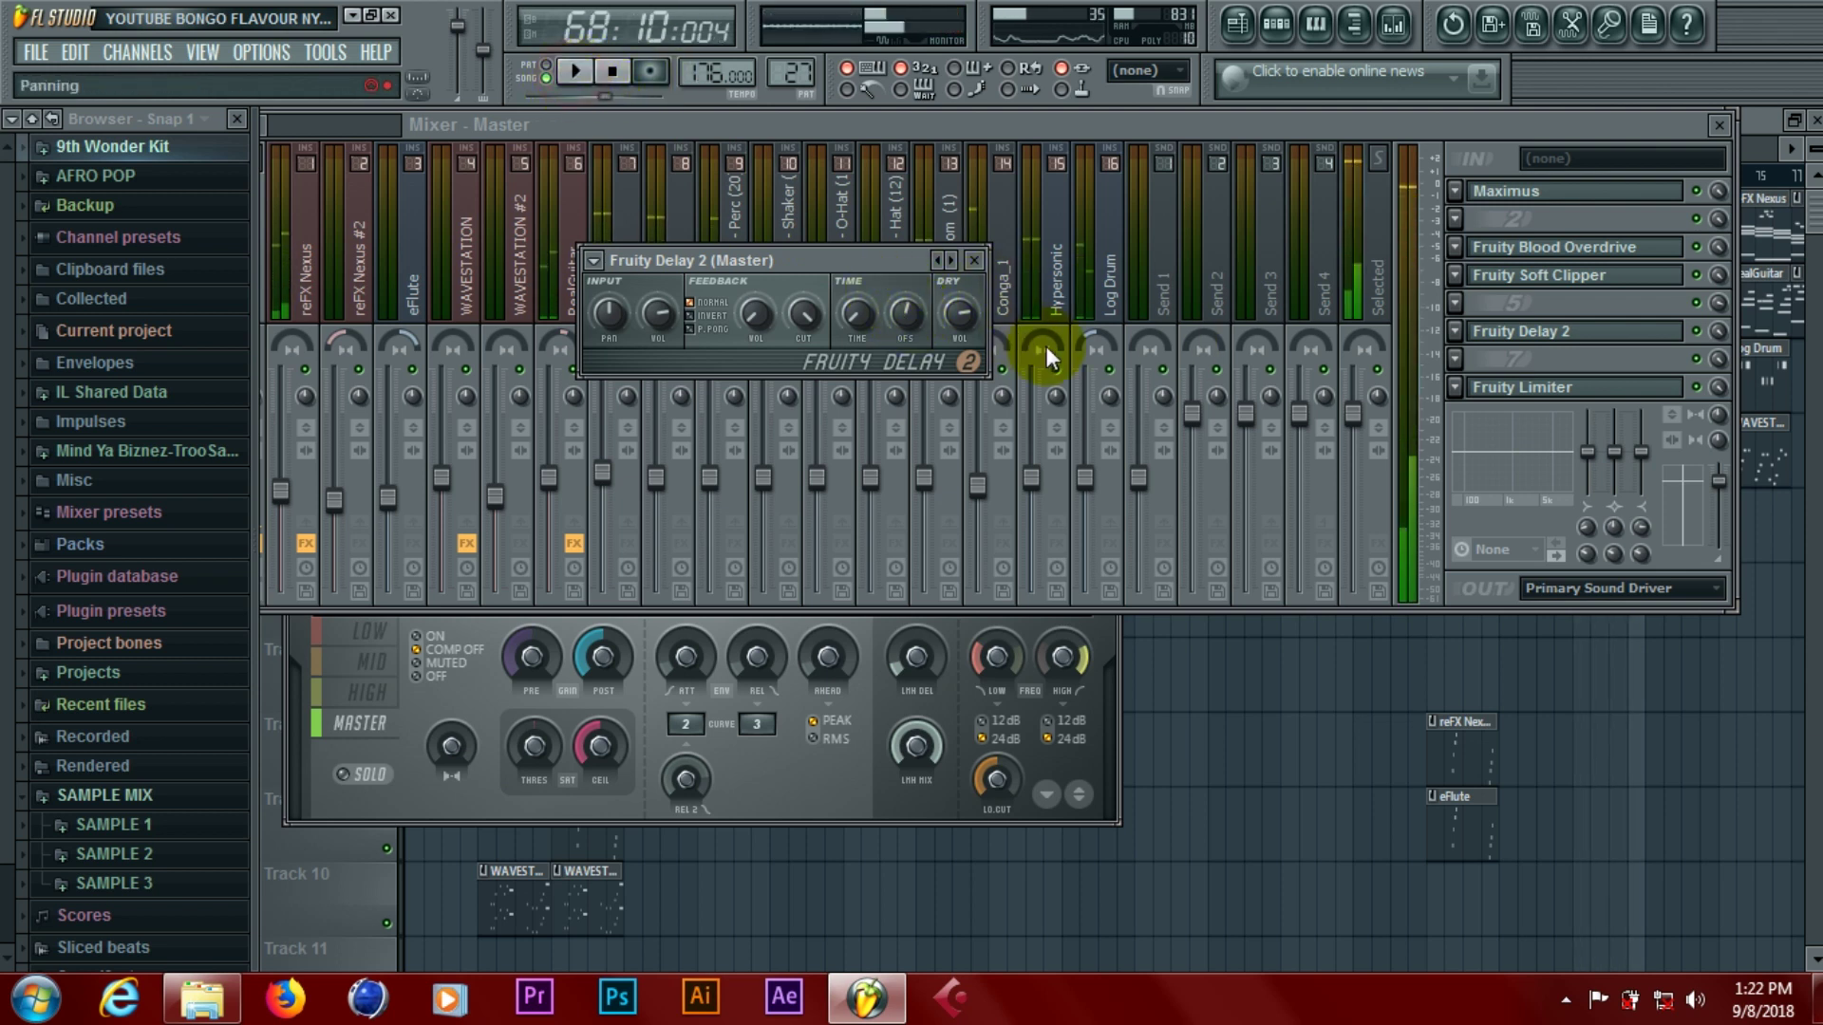
right_click(905, 314)
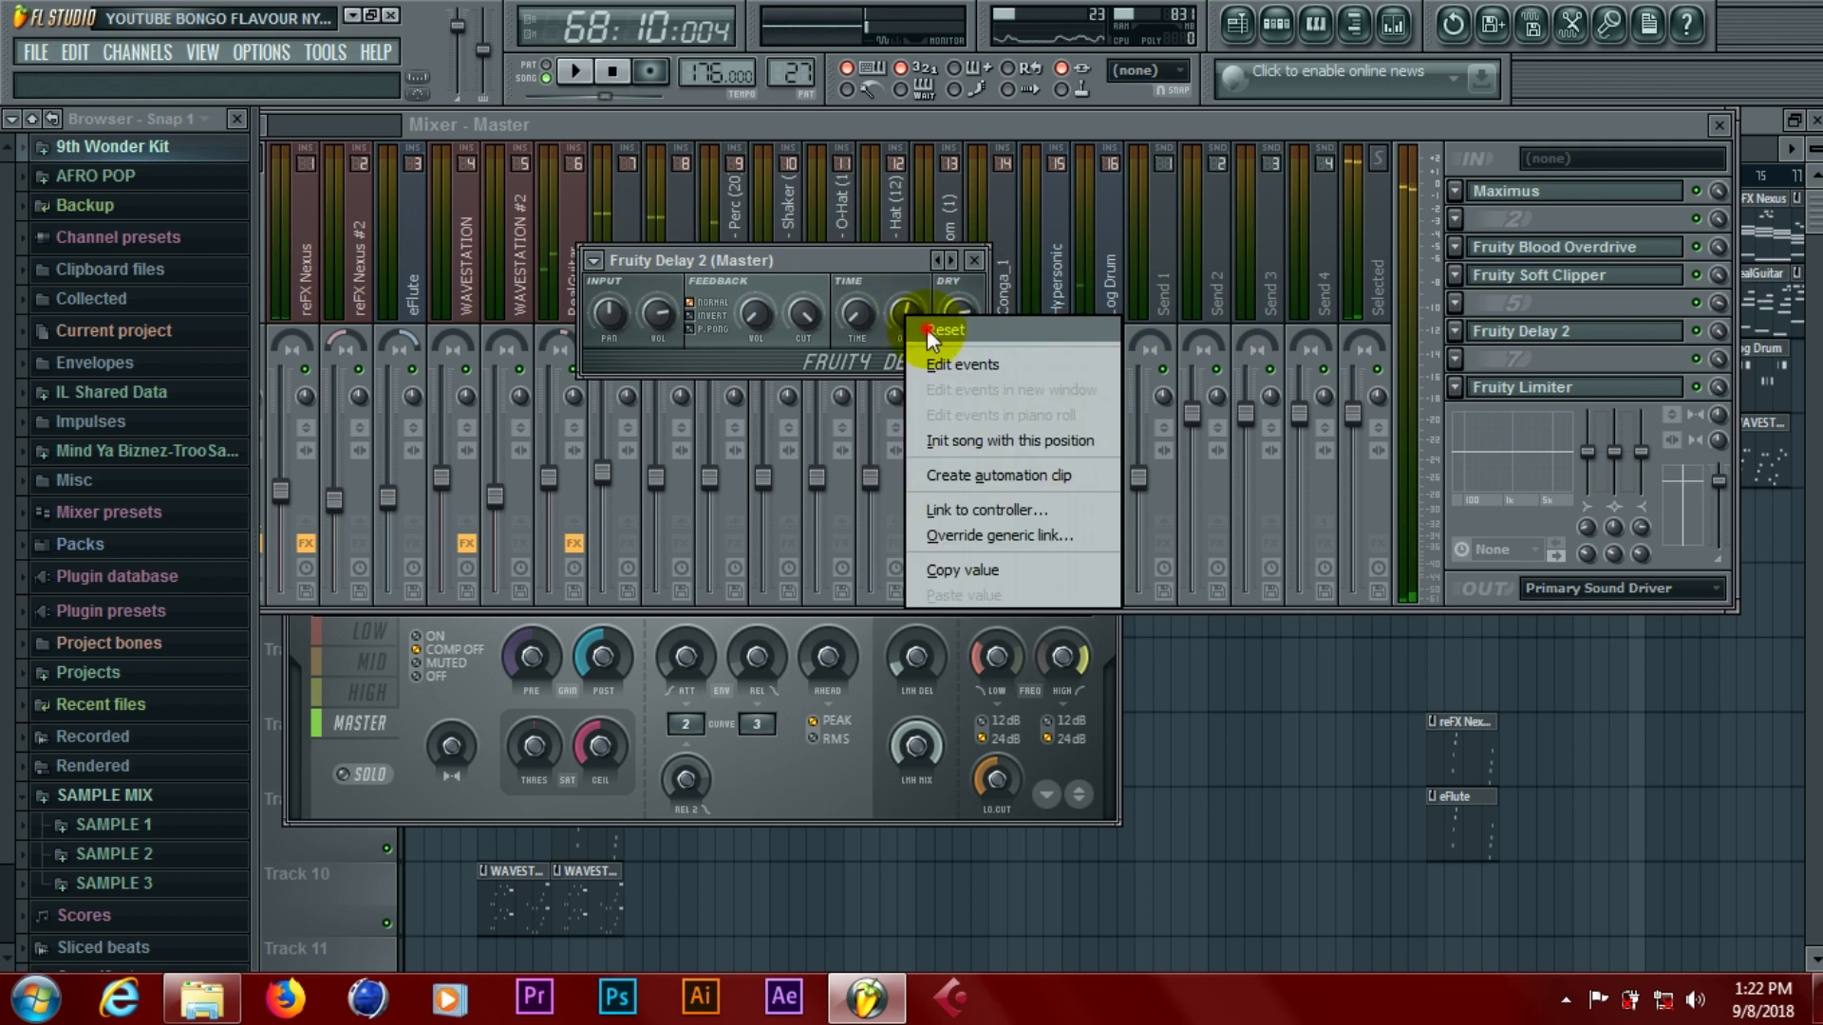
click(926, 329)
click(577, 76)
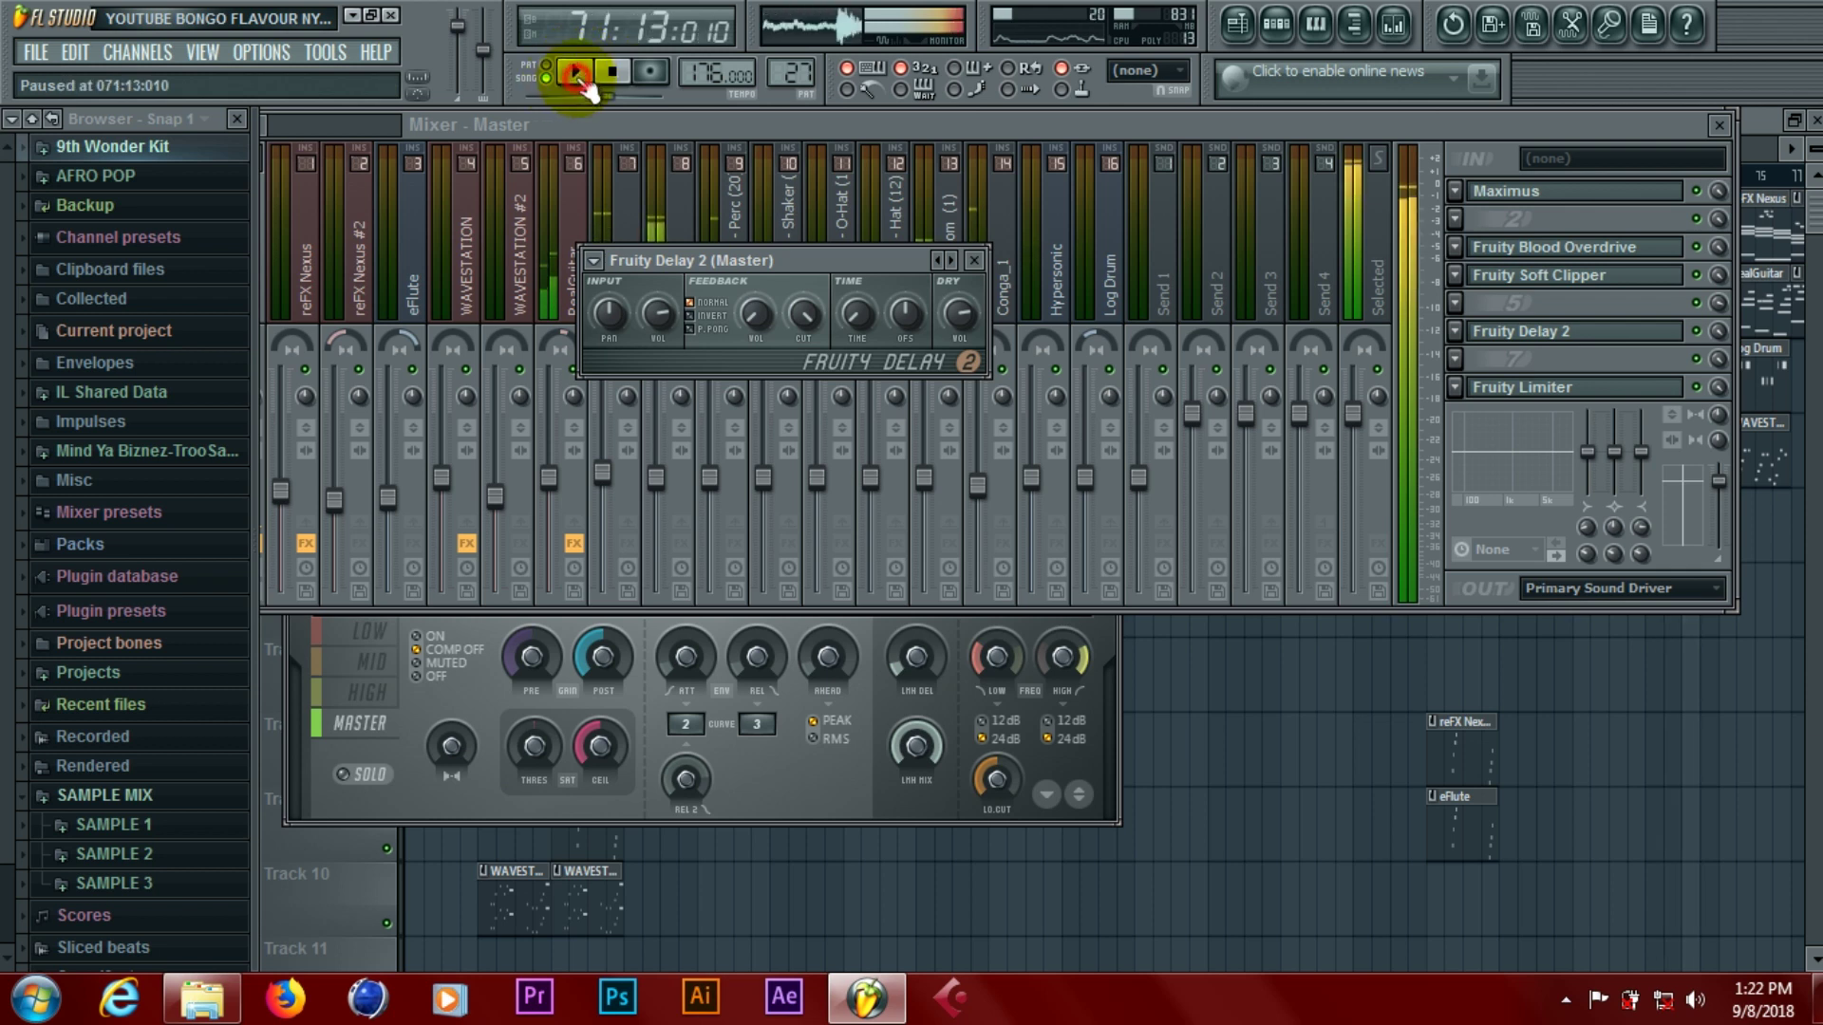
key(space)
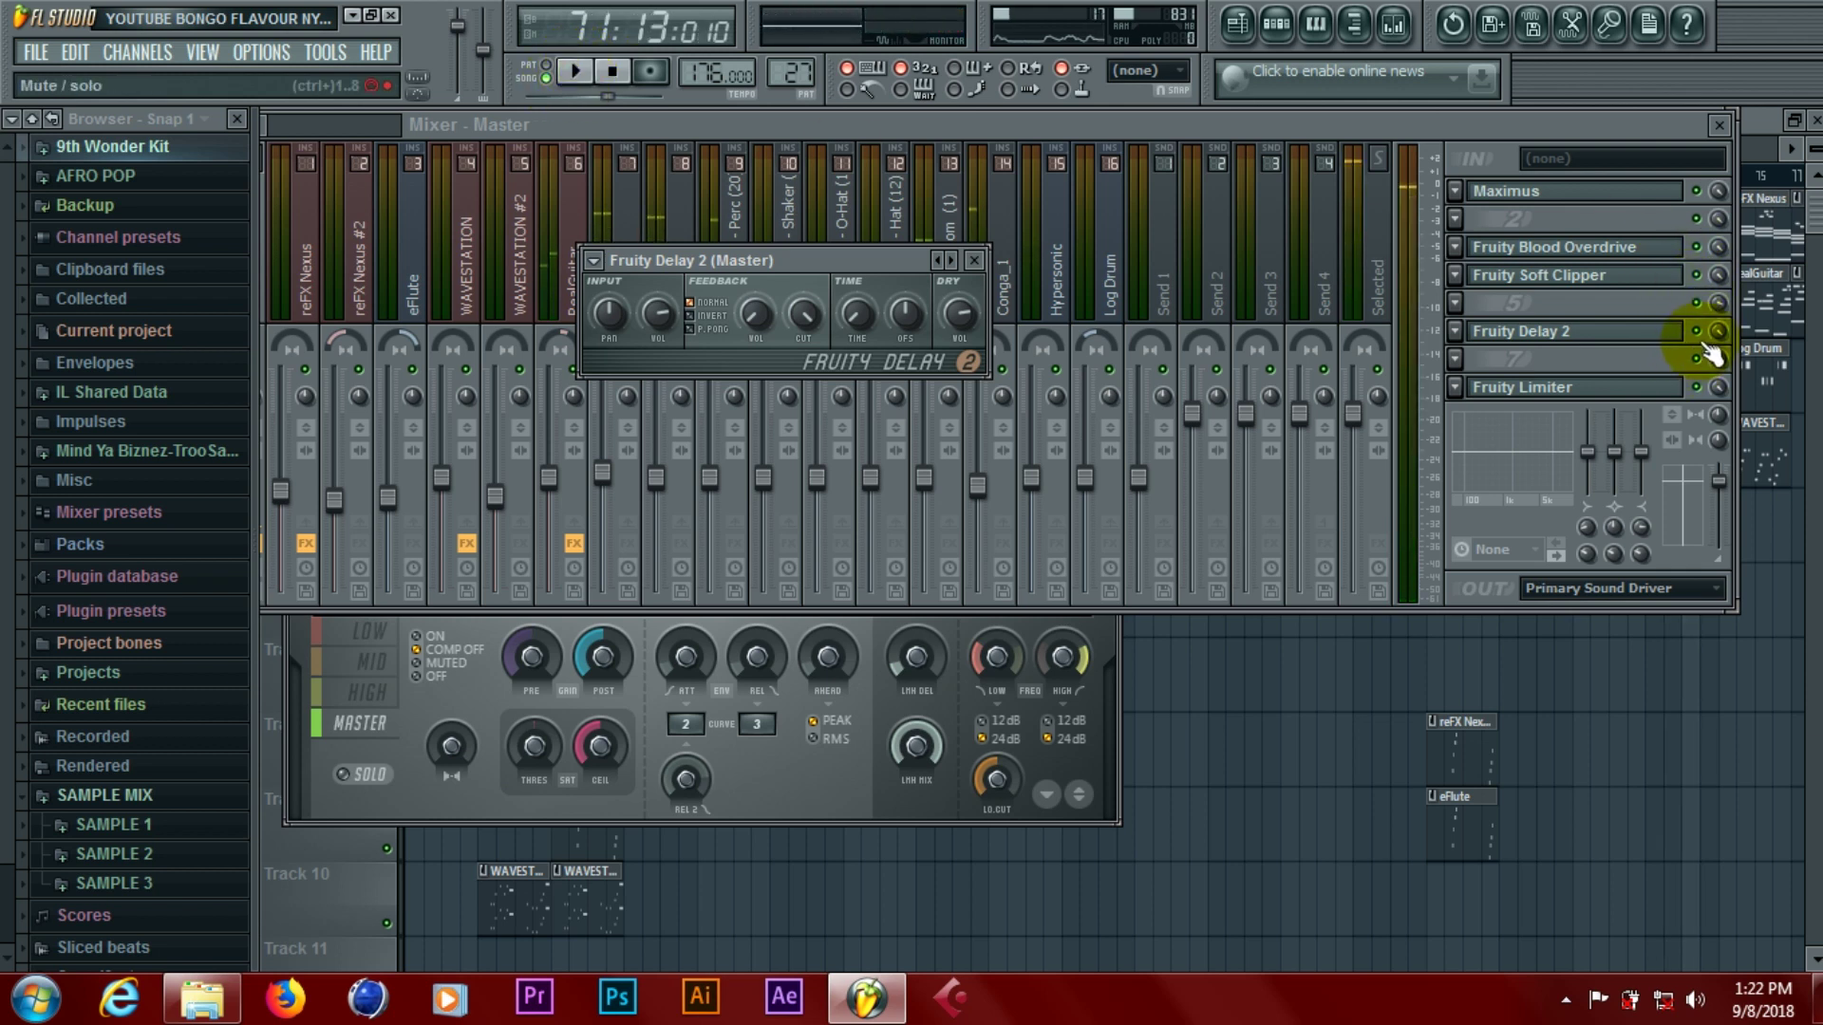
- Toggle the Master track's Fruity Delay 2 slot and audition the song in two short passes, pausing after each
click(1697, 332)
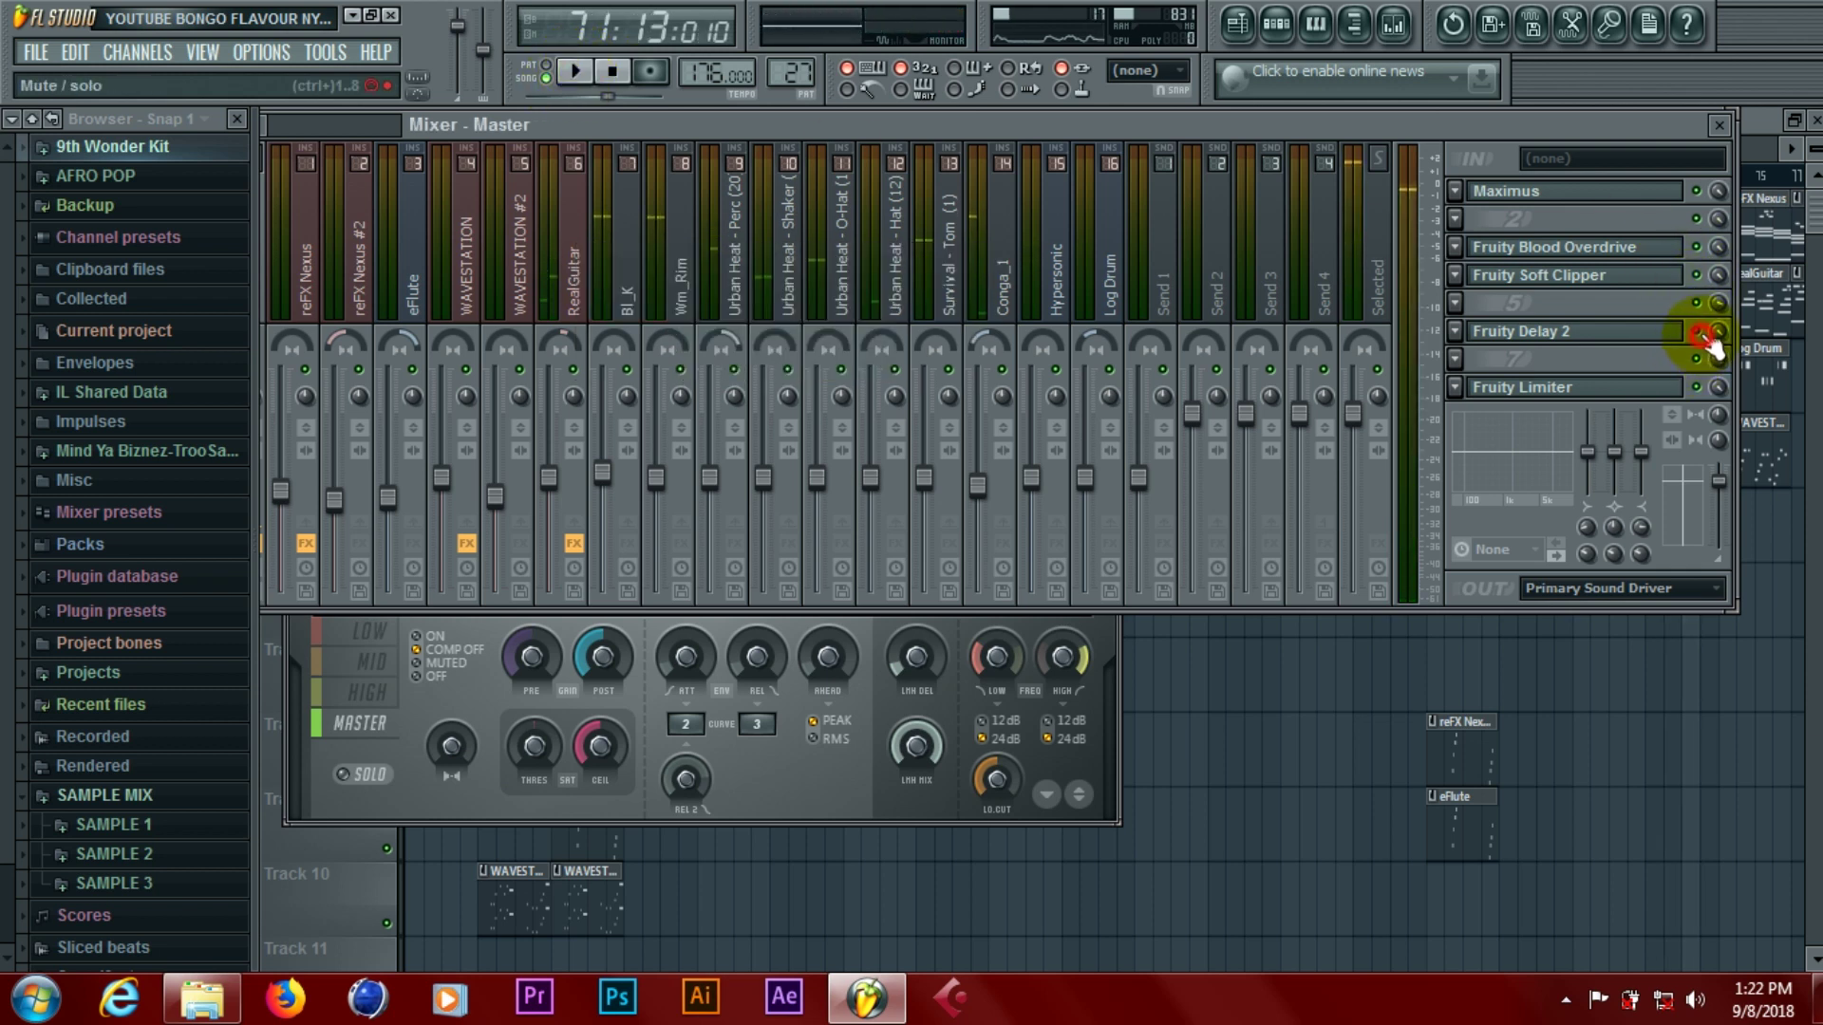
click(573, 73)
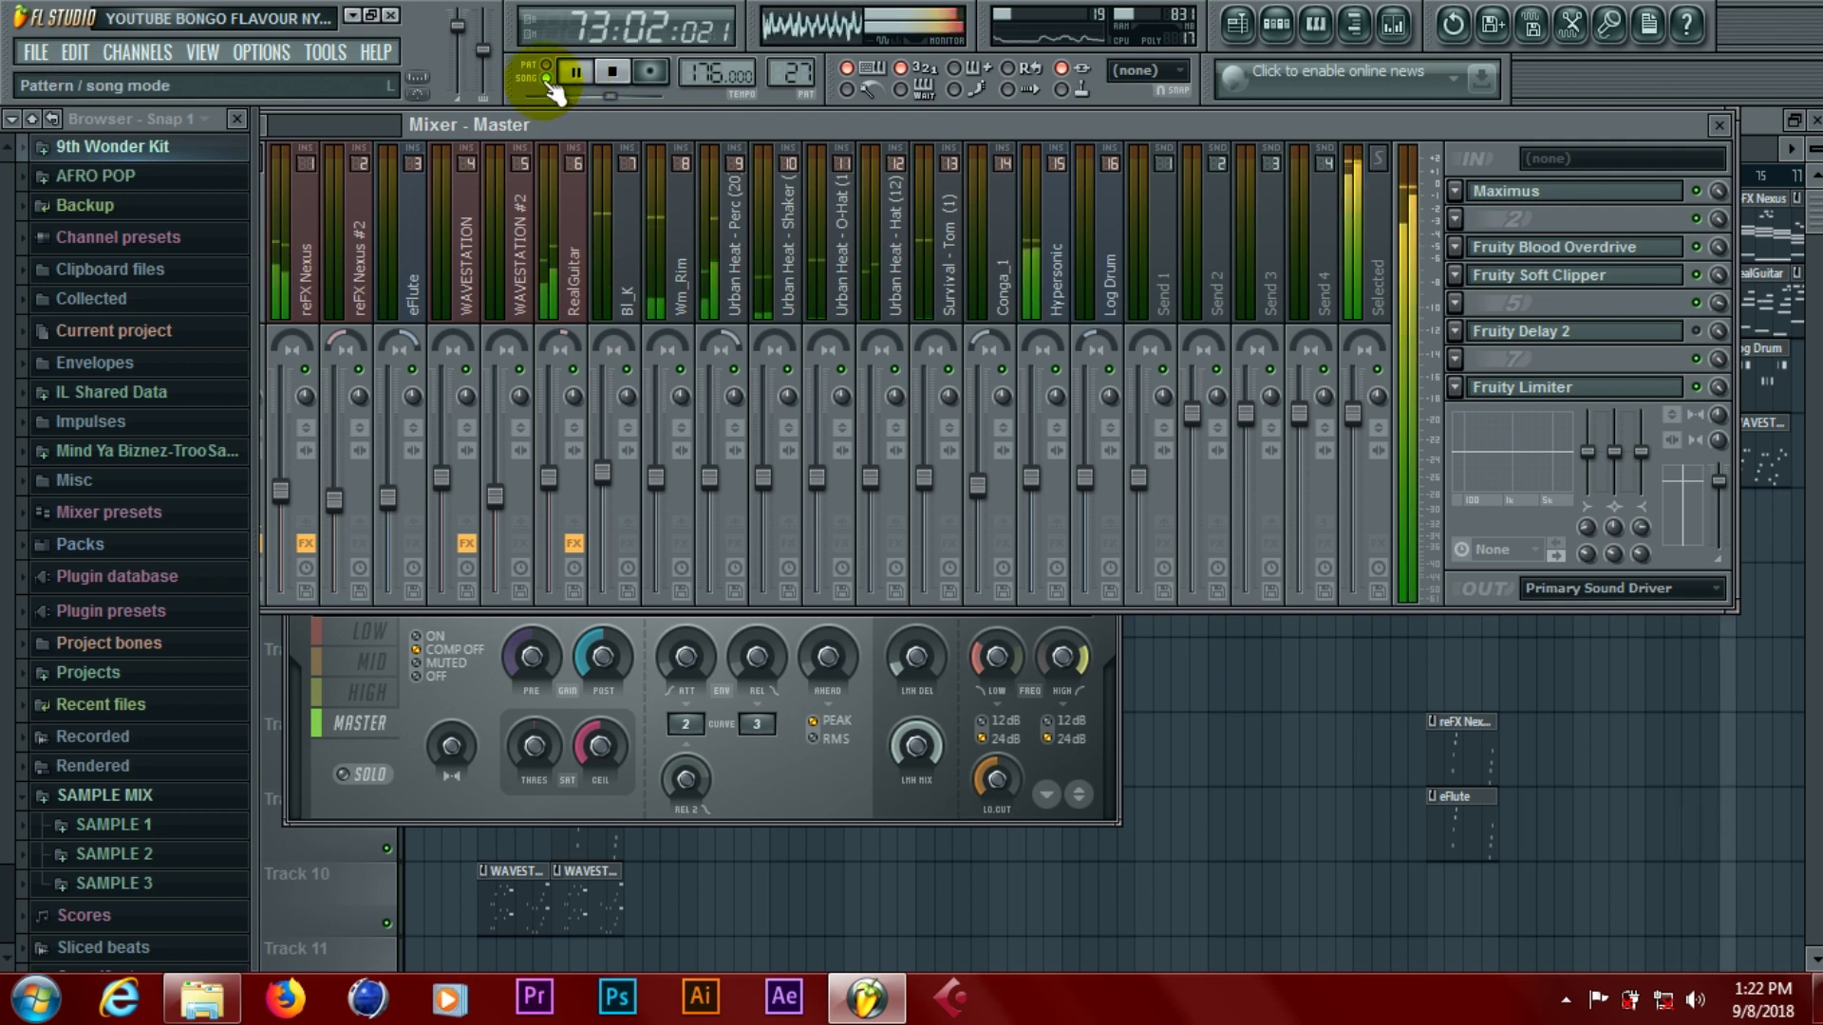
click(576, 76)
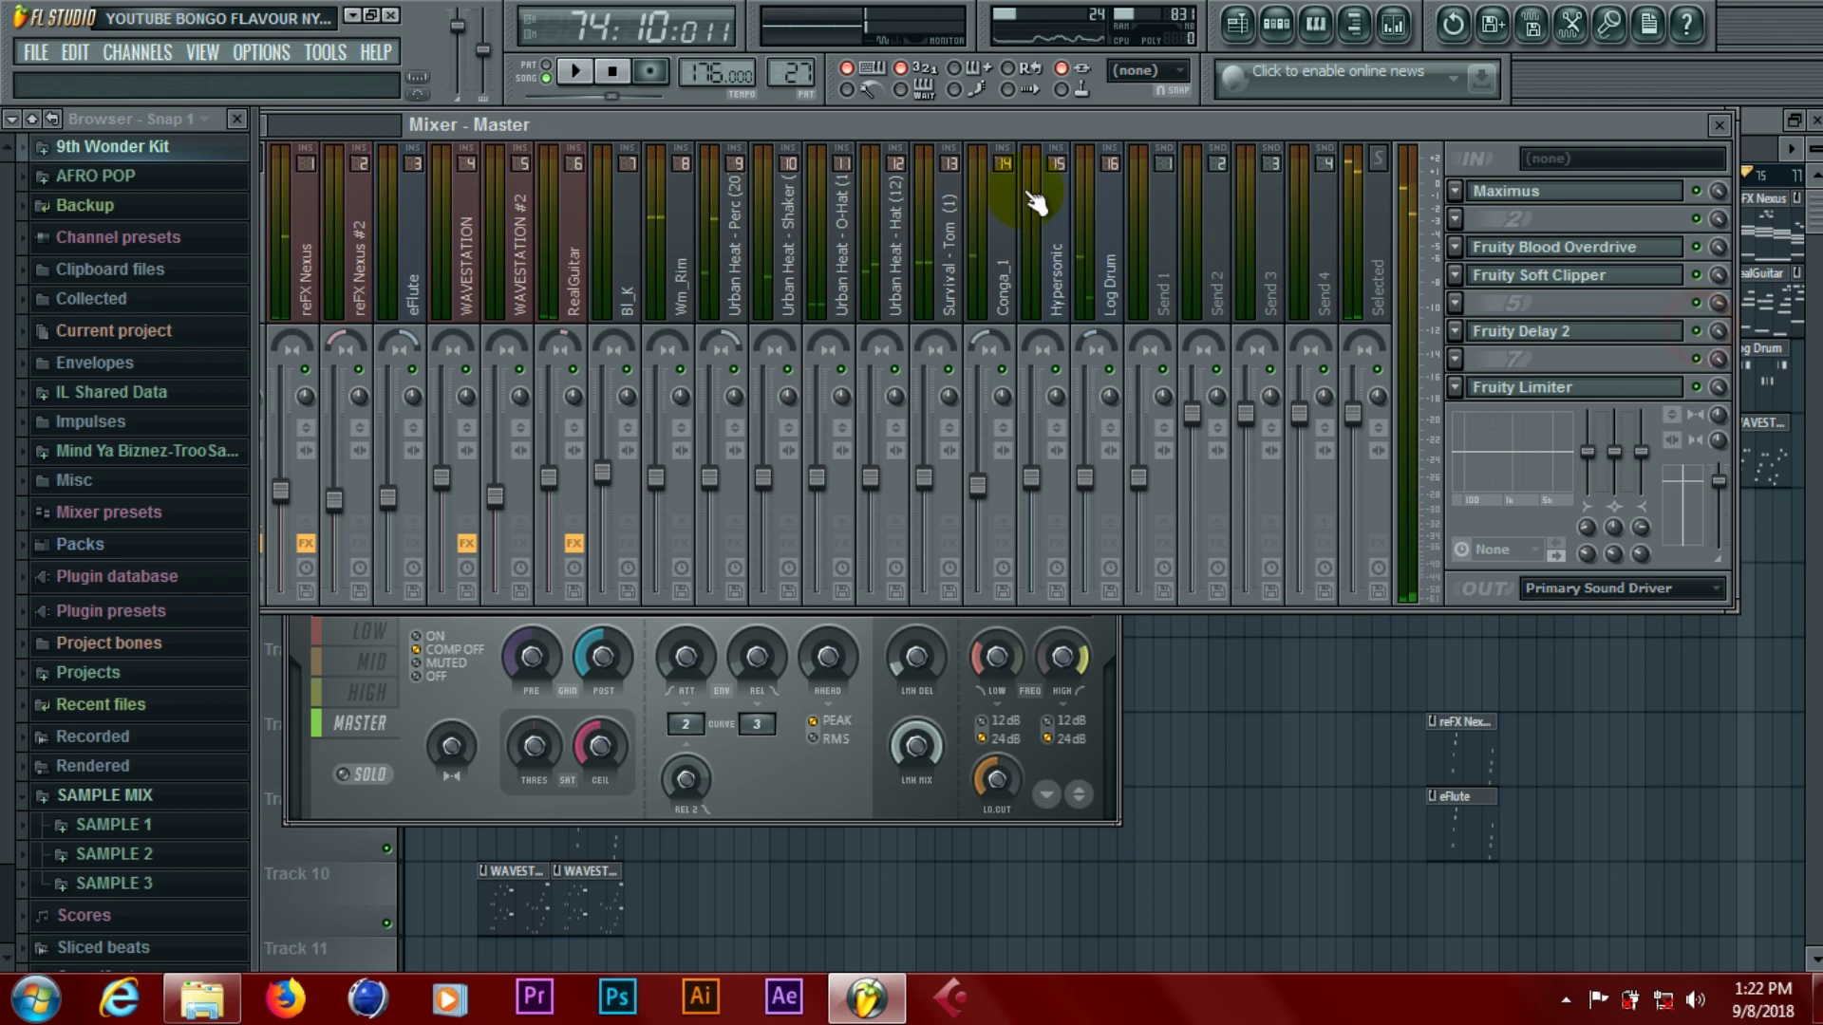
click(576, 74)
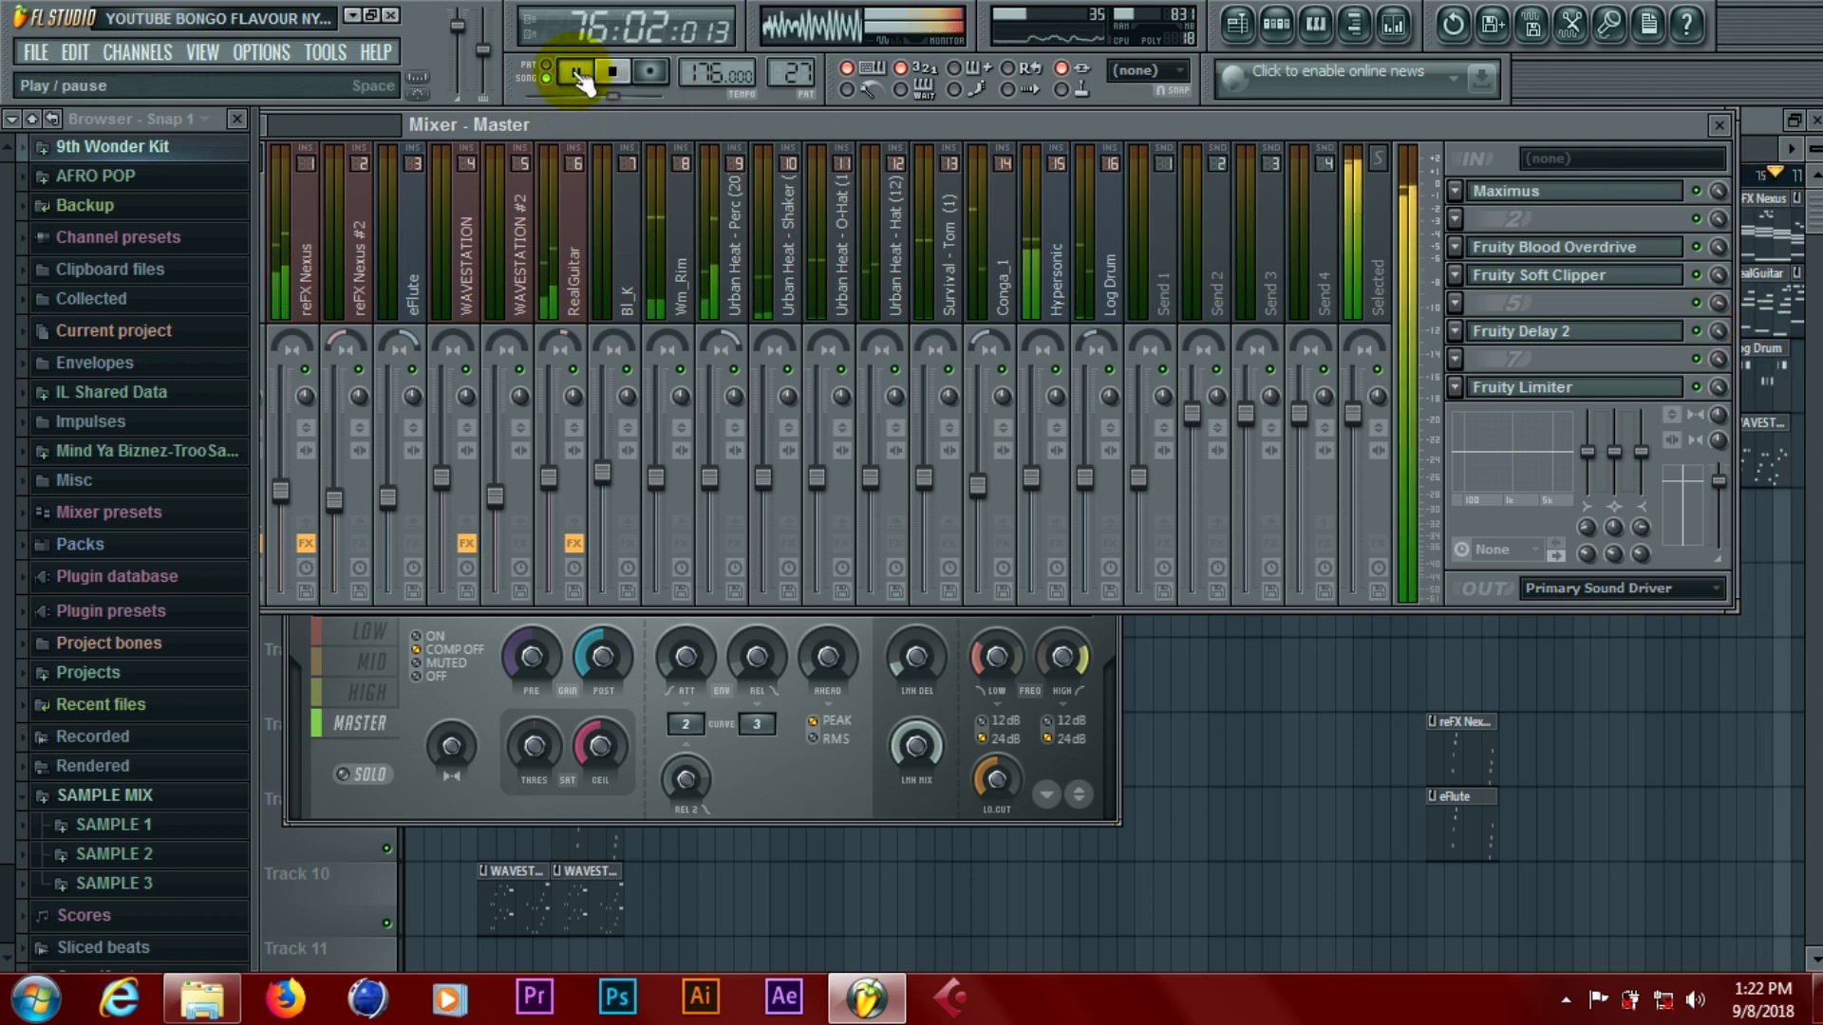
click(576, 74)
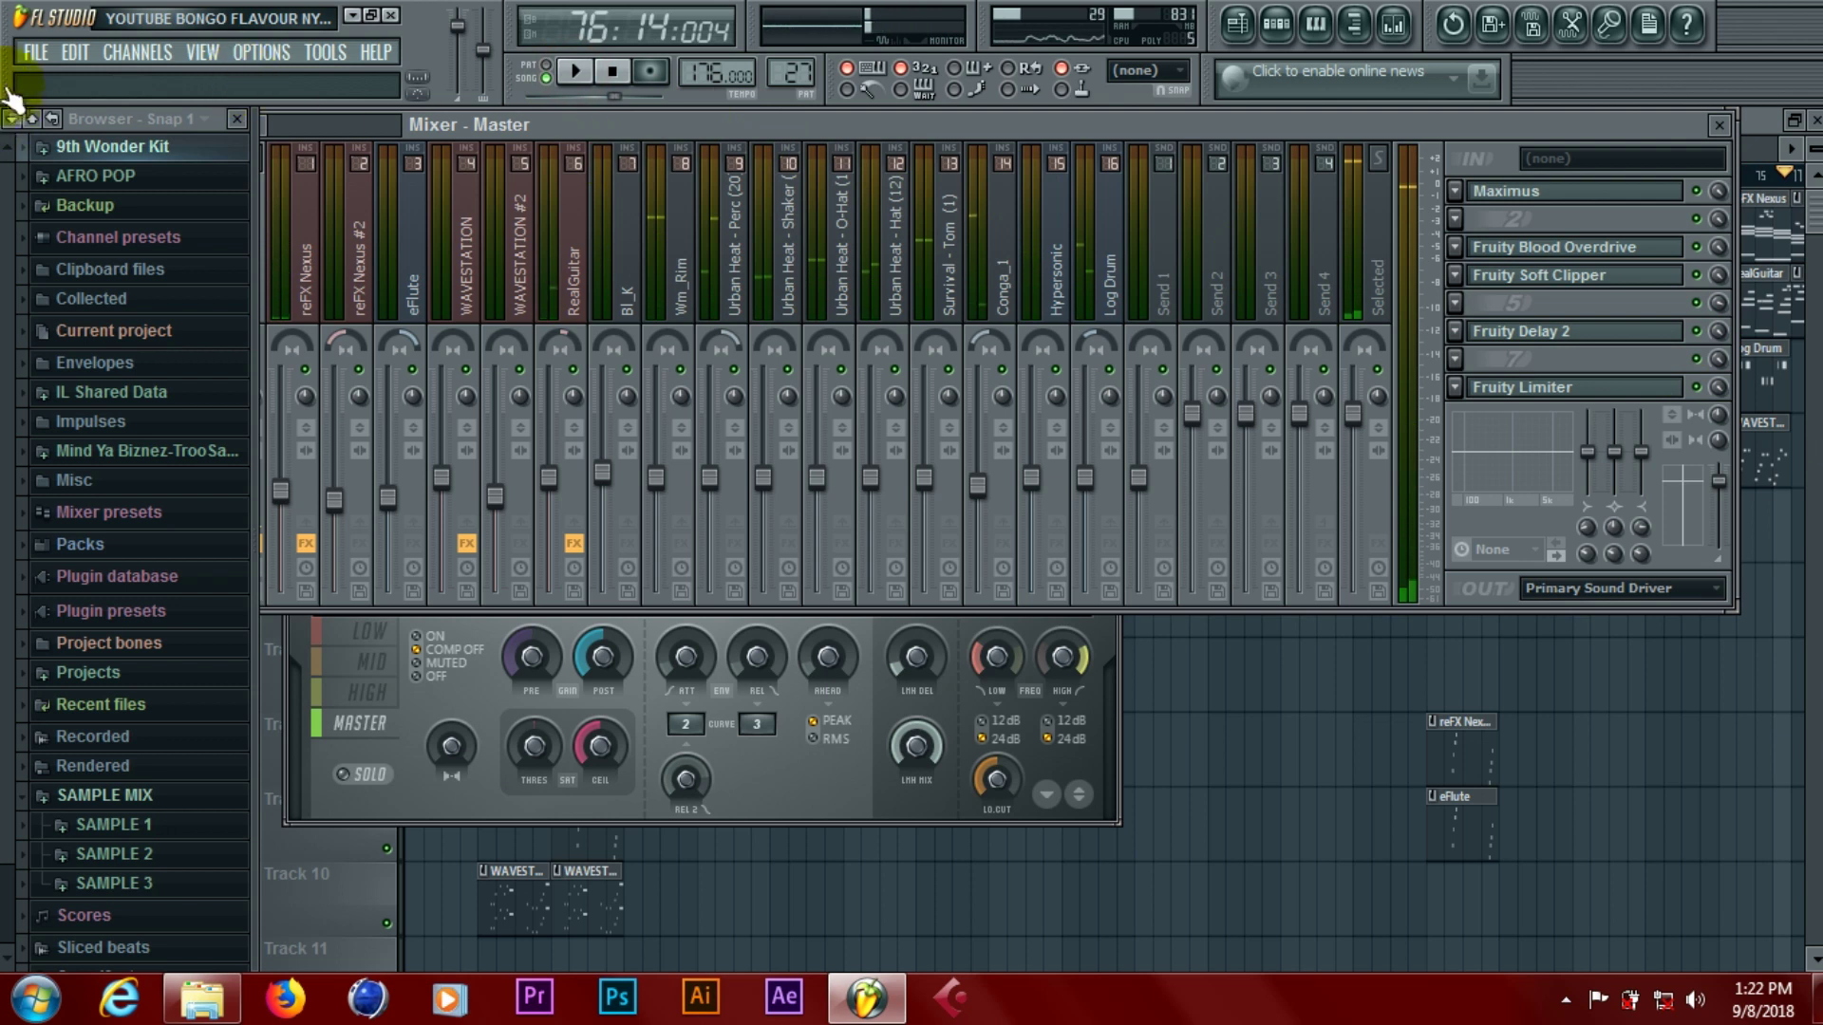
- Save the project as the zipped loop file YOUTUBE BONGO FLAVOUR NYINGINE in the NIMERY YOUTUBE folder, replacing the existing file
click(27, 61)
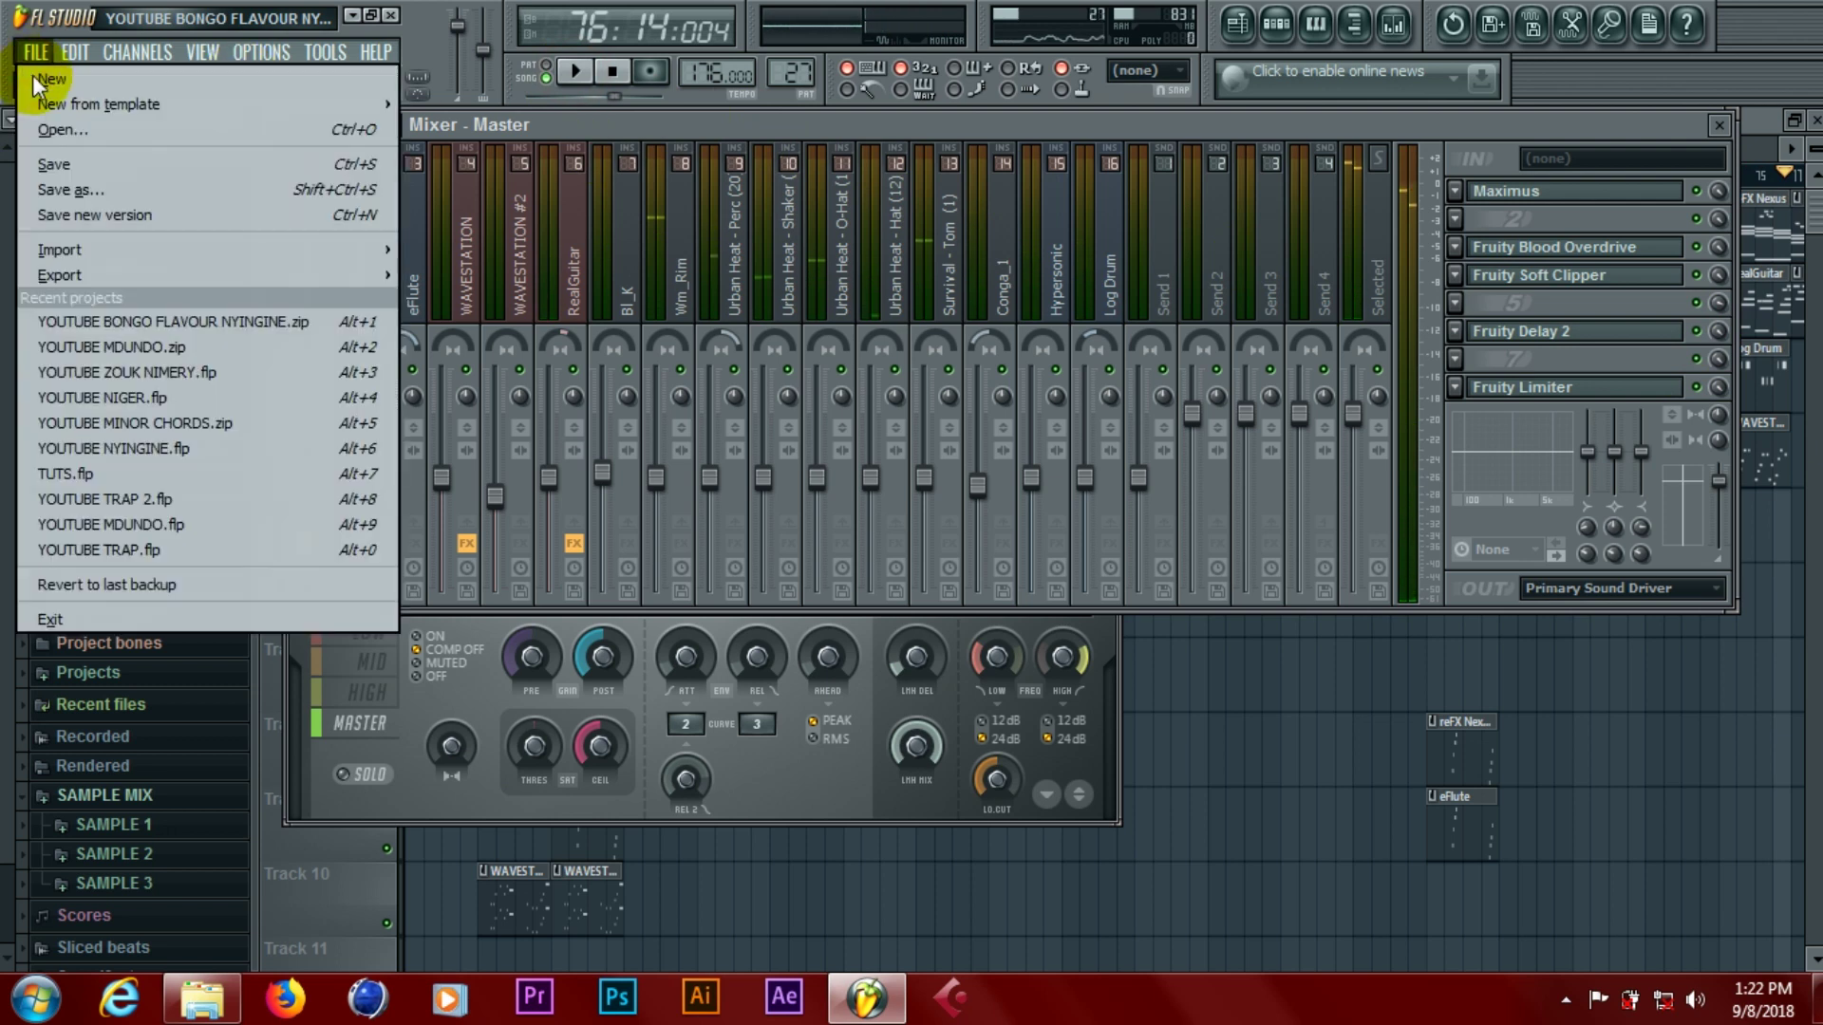
click(46, 164)
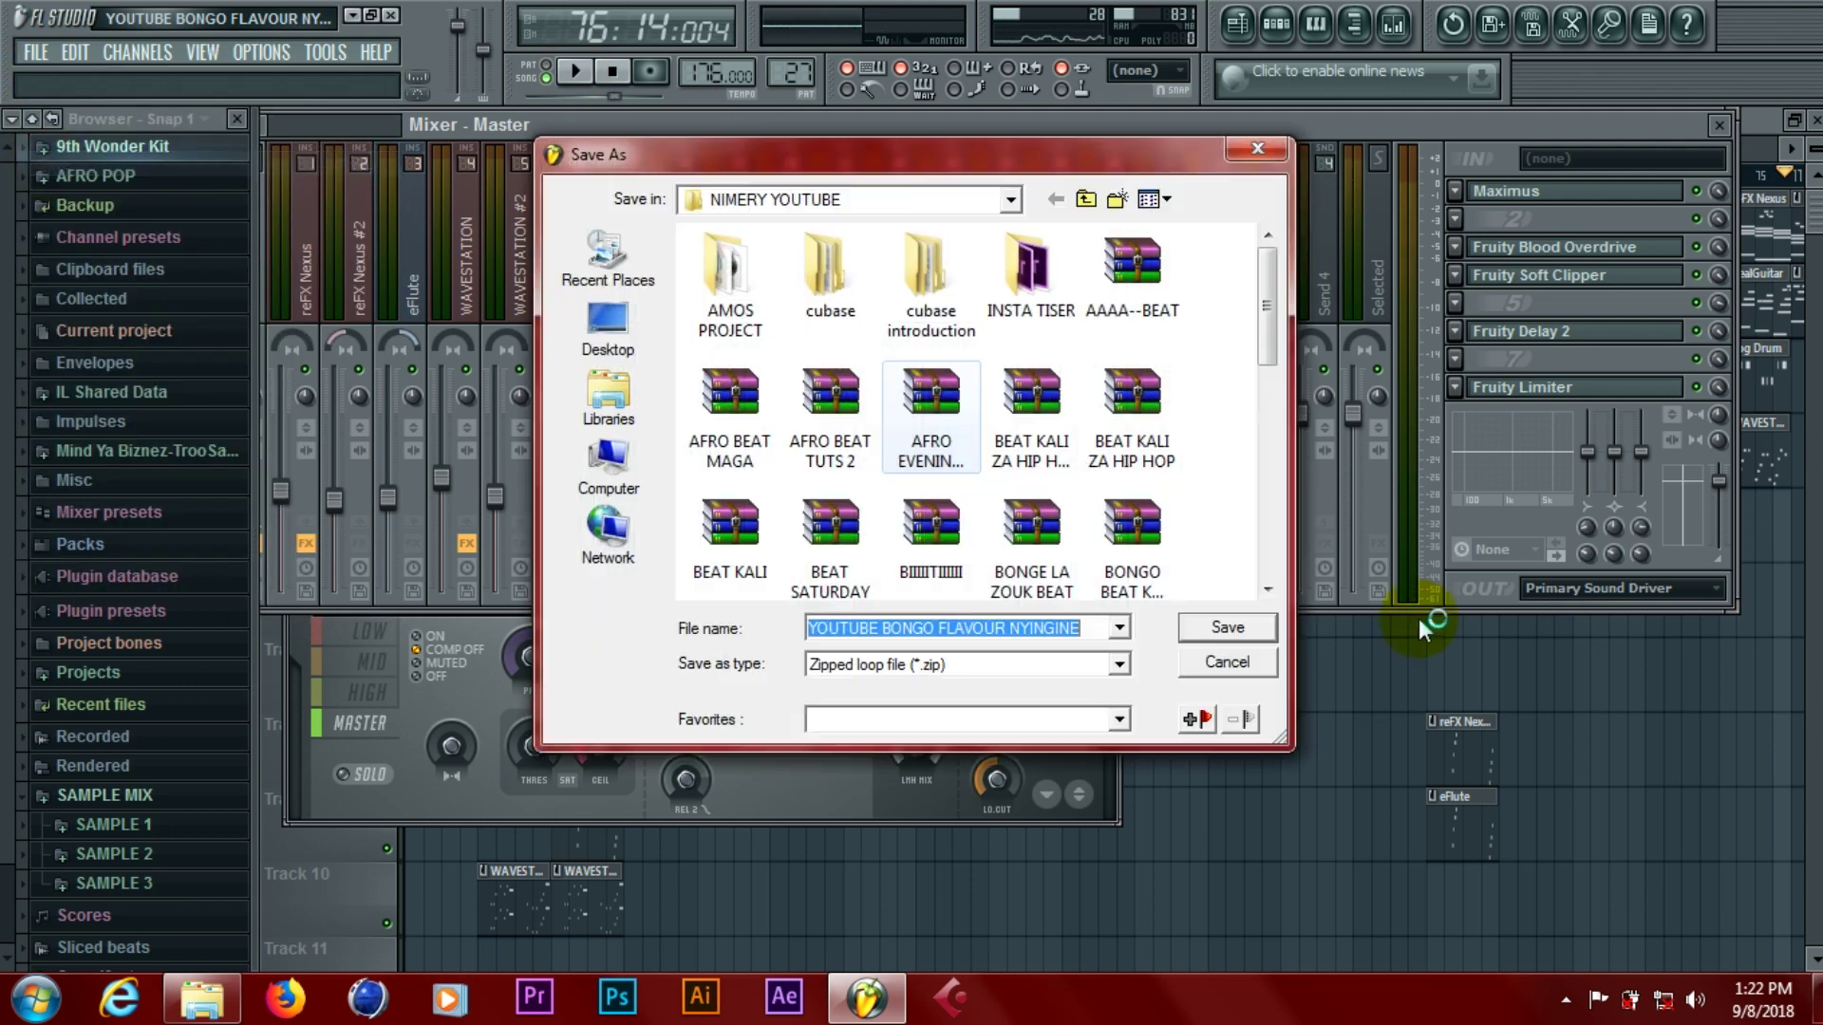
click(1225, 629)
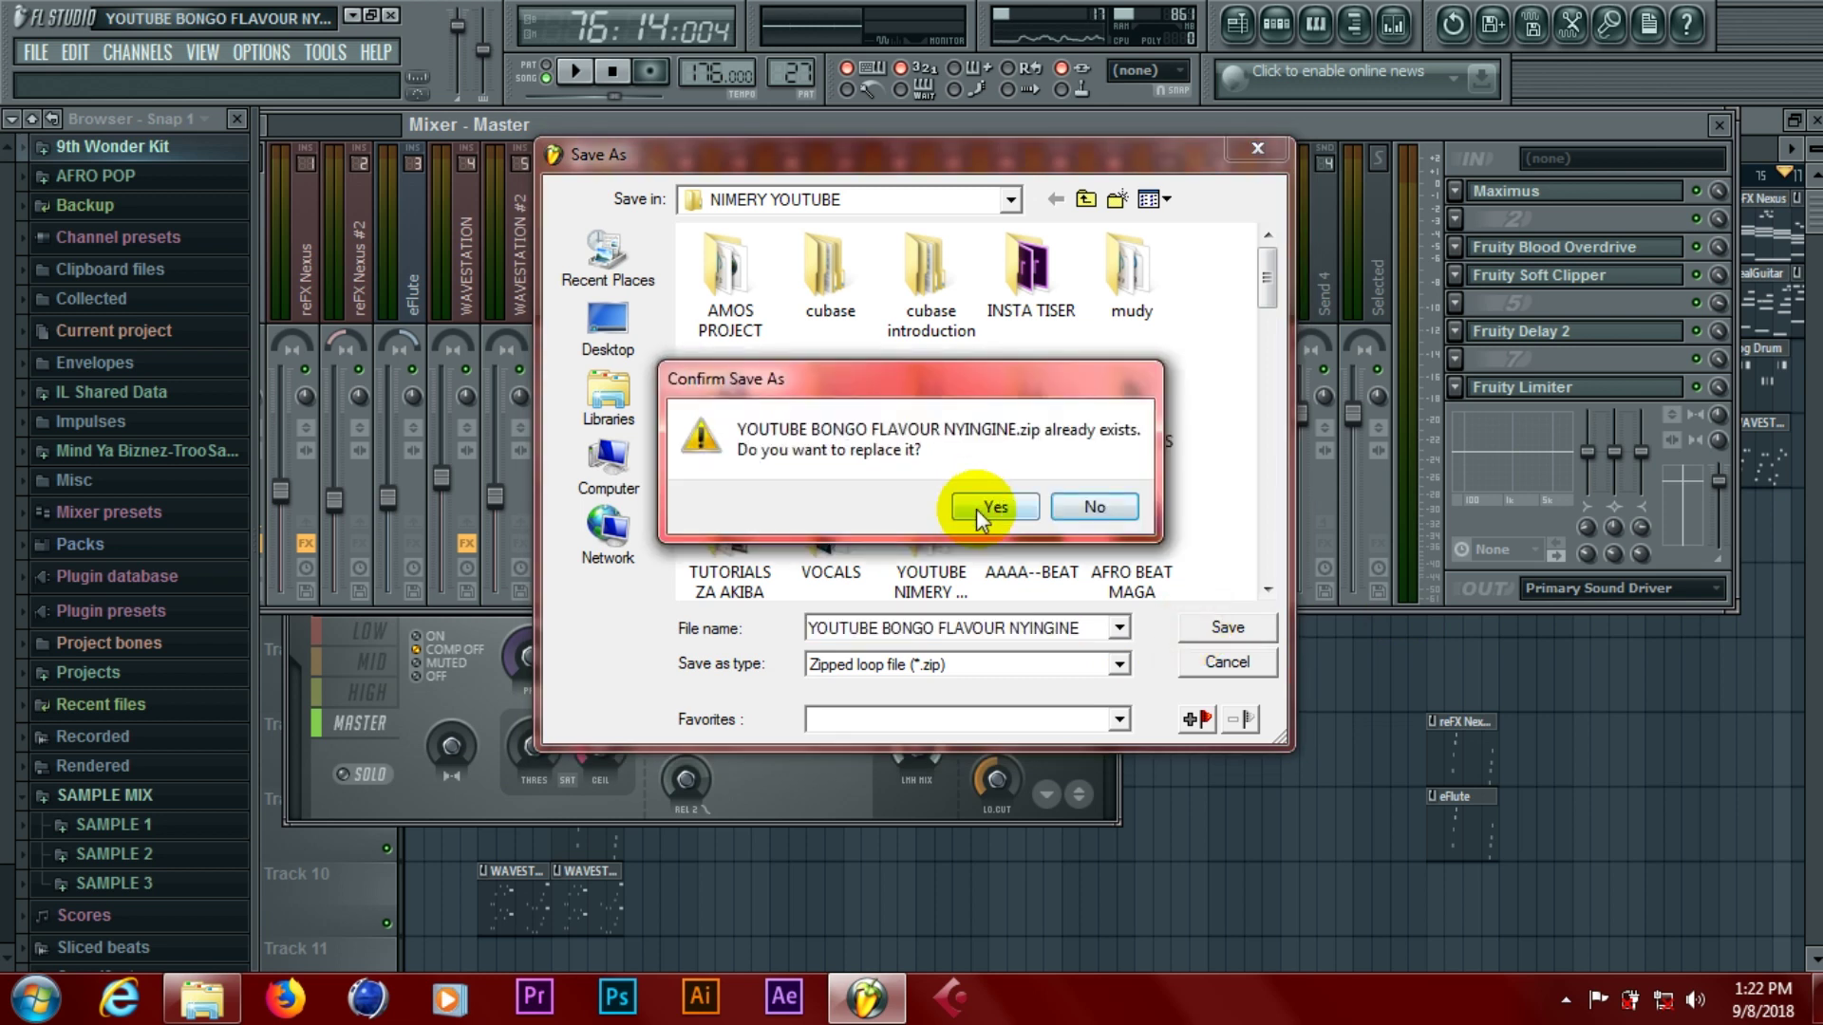
click(958, 501)
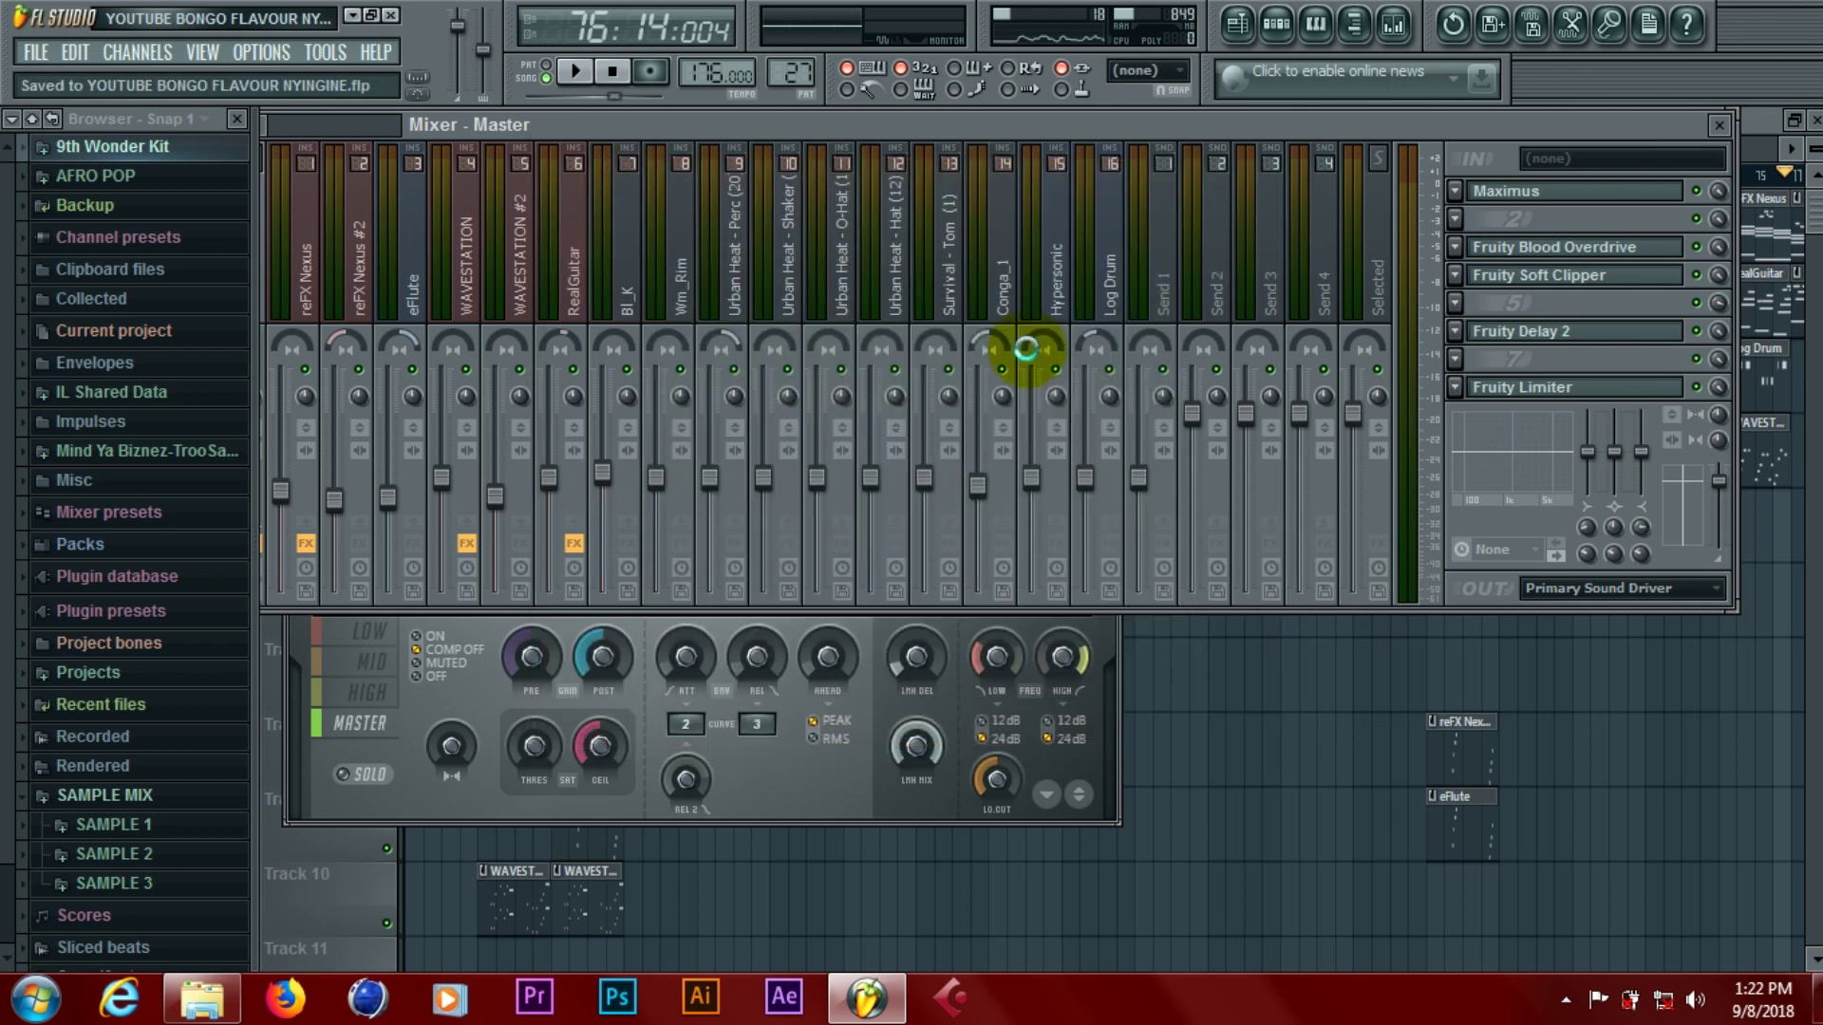
- Close the mixer and the Maximus, Fruity Delay 2, Fruity Blood Overdrive and Fruity Soft Clipper editors
click(1116, 767)
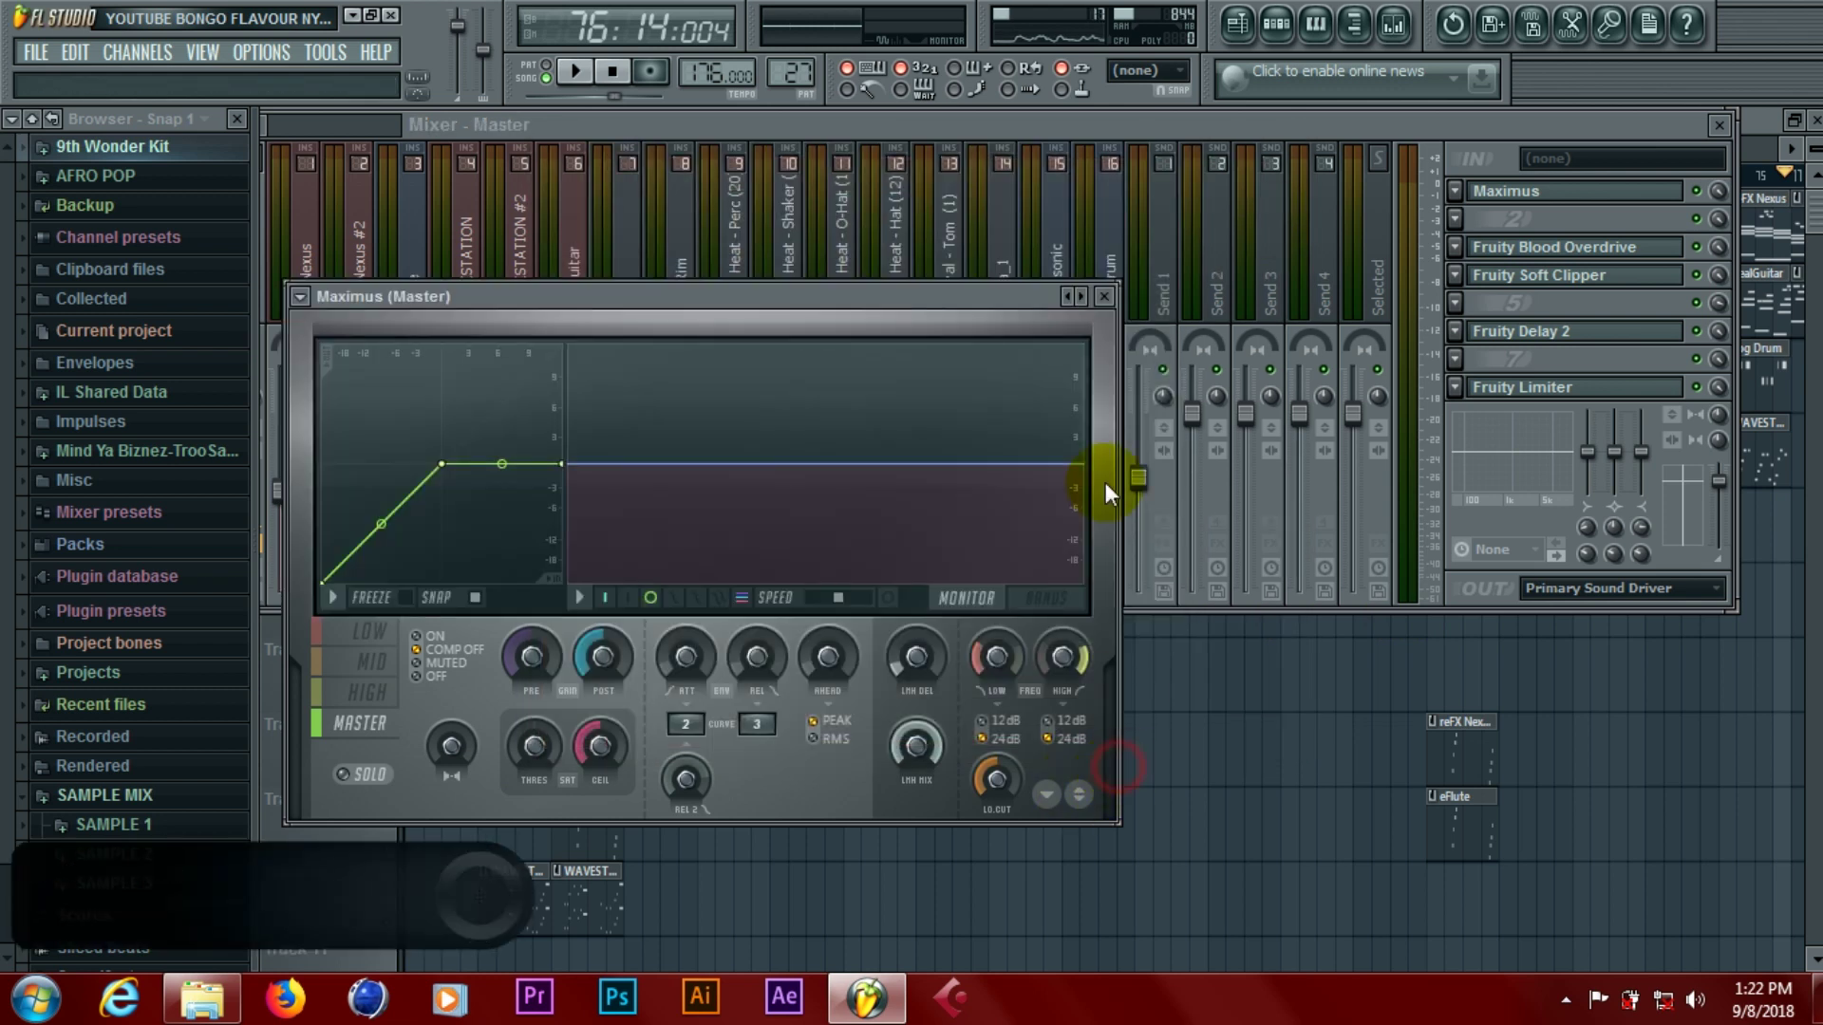
click(1101, 297)
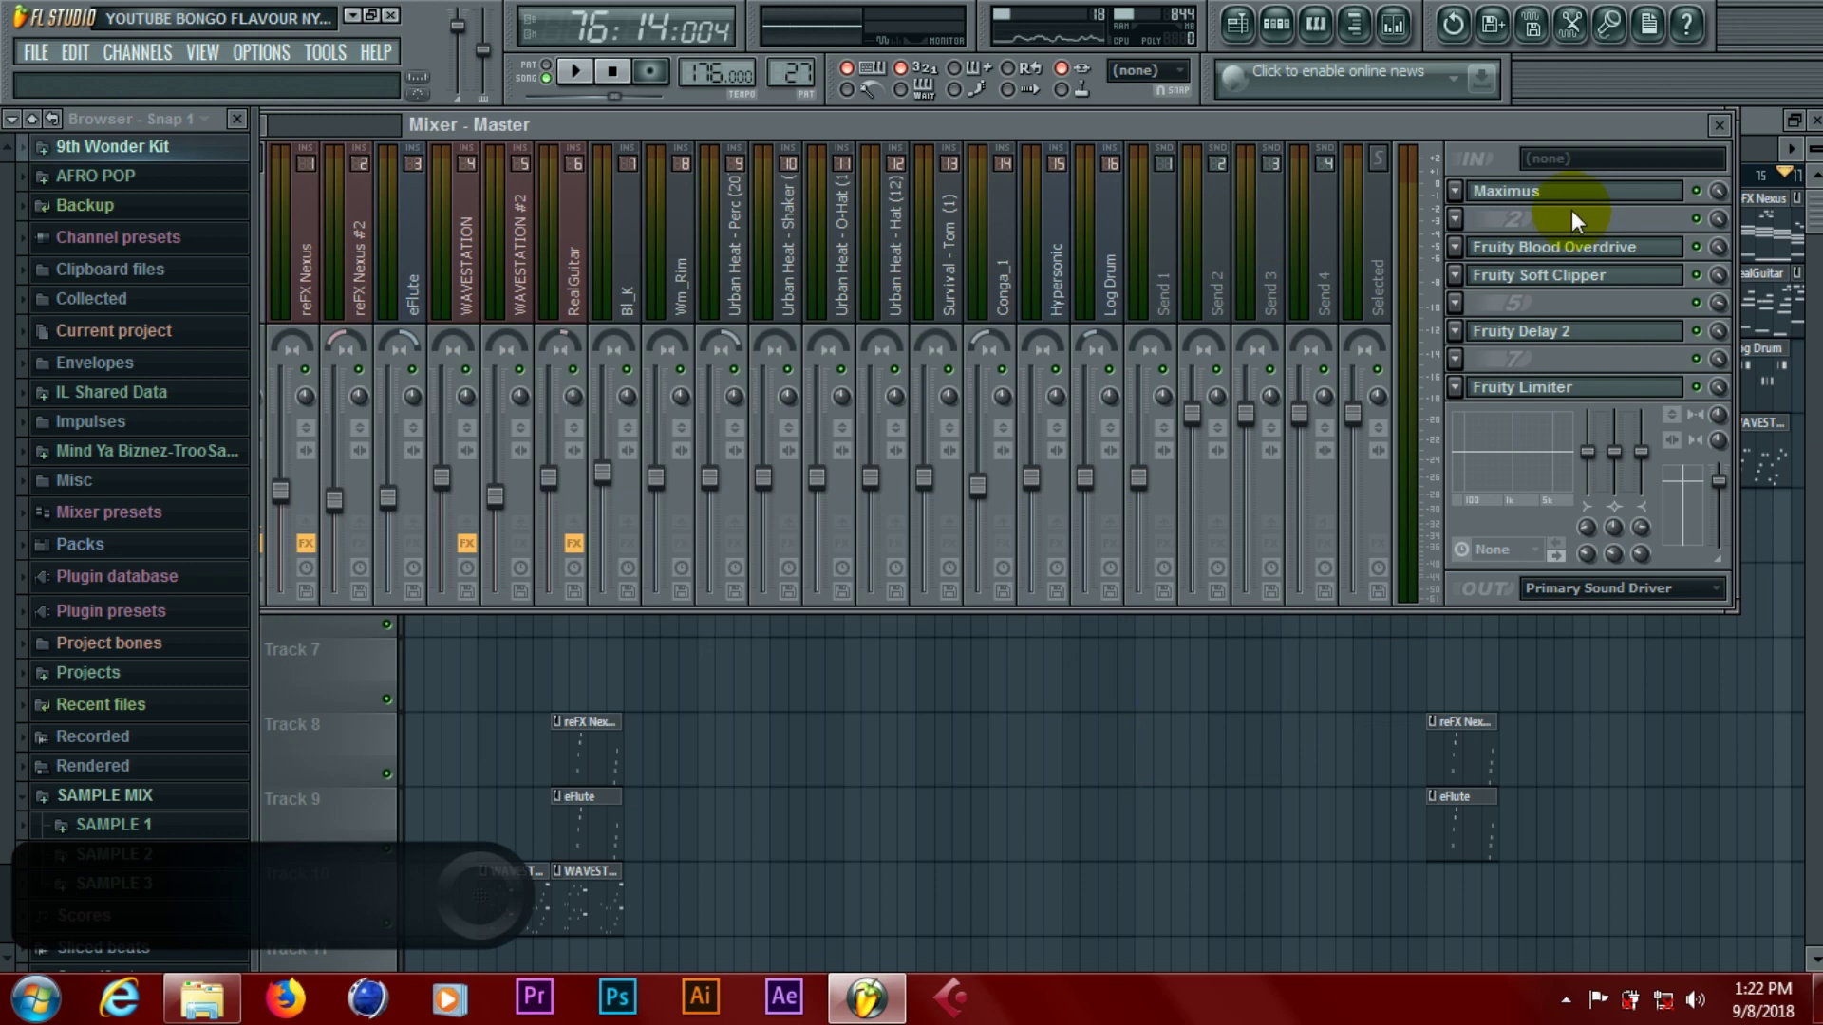
click(1714, 127)
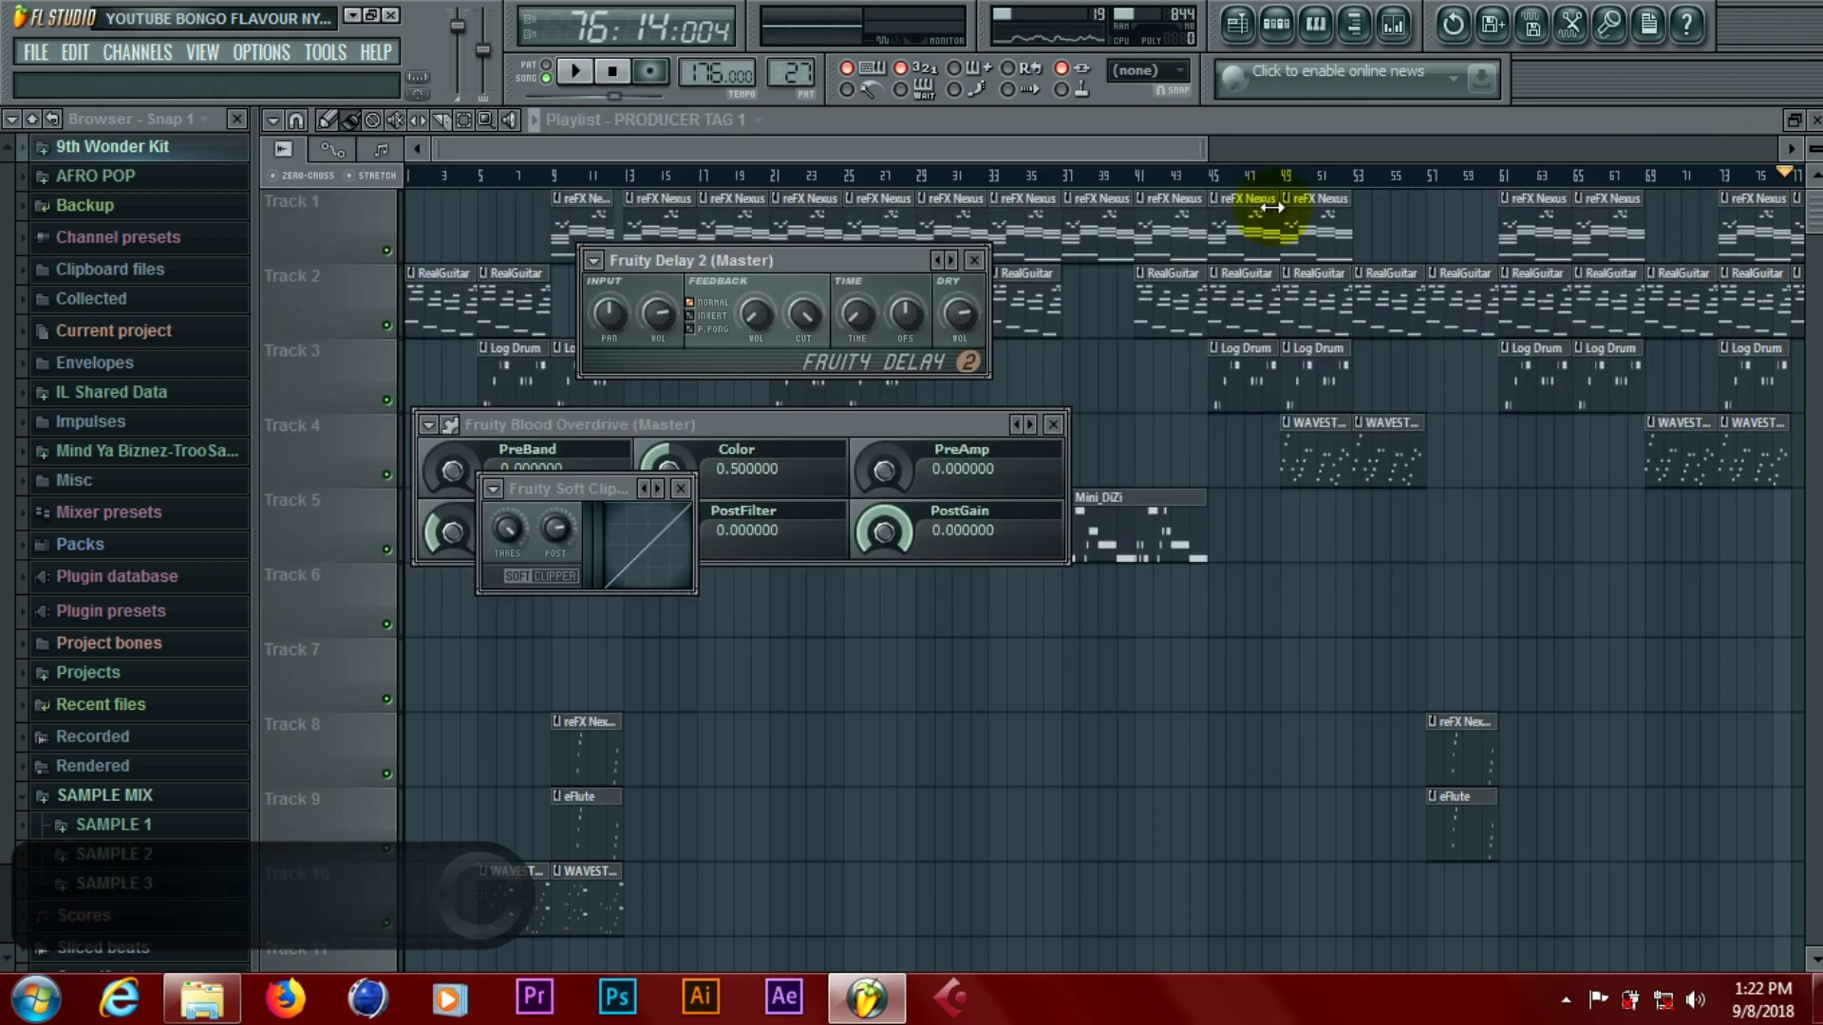
click(978, 260)
click(1054, 426)
click(686, 490)
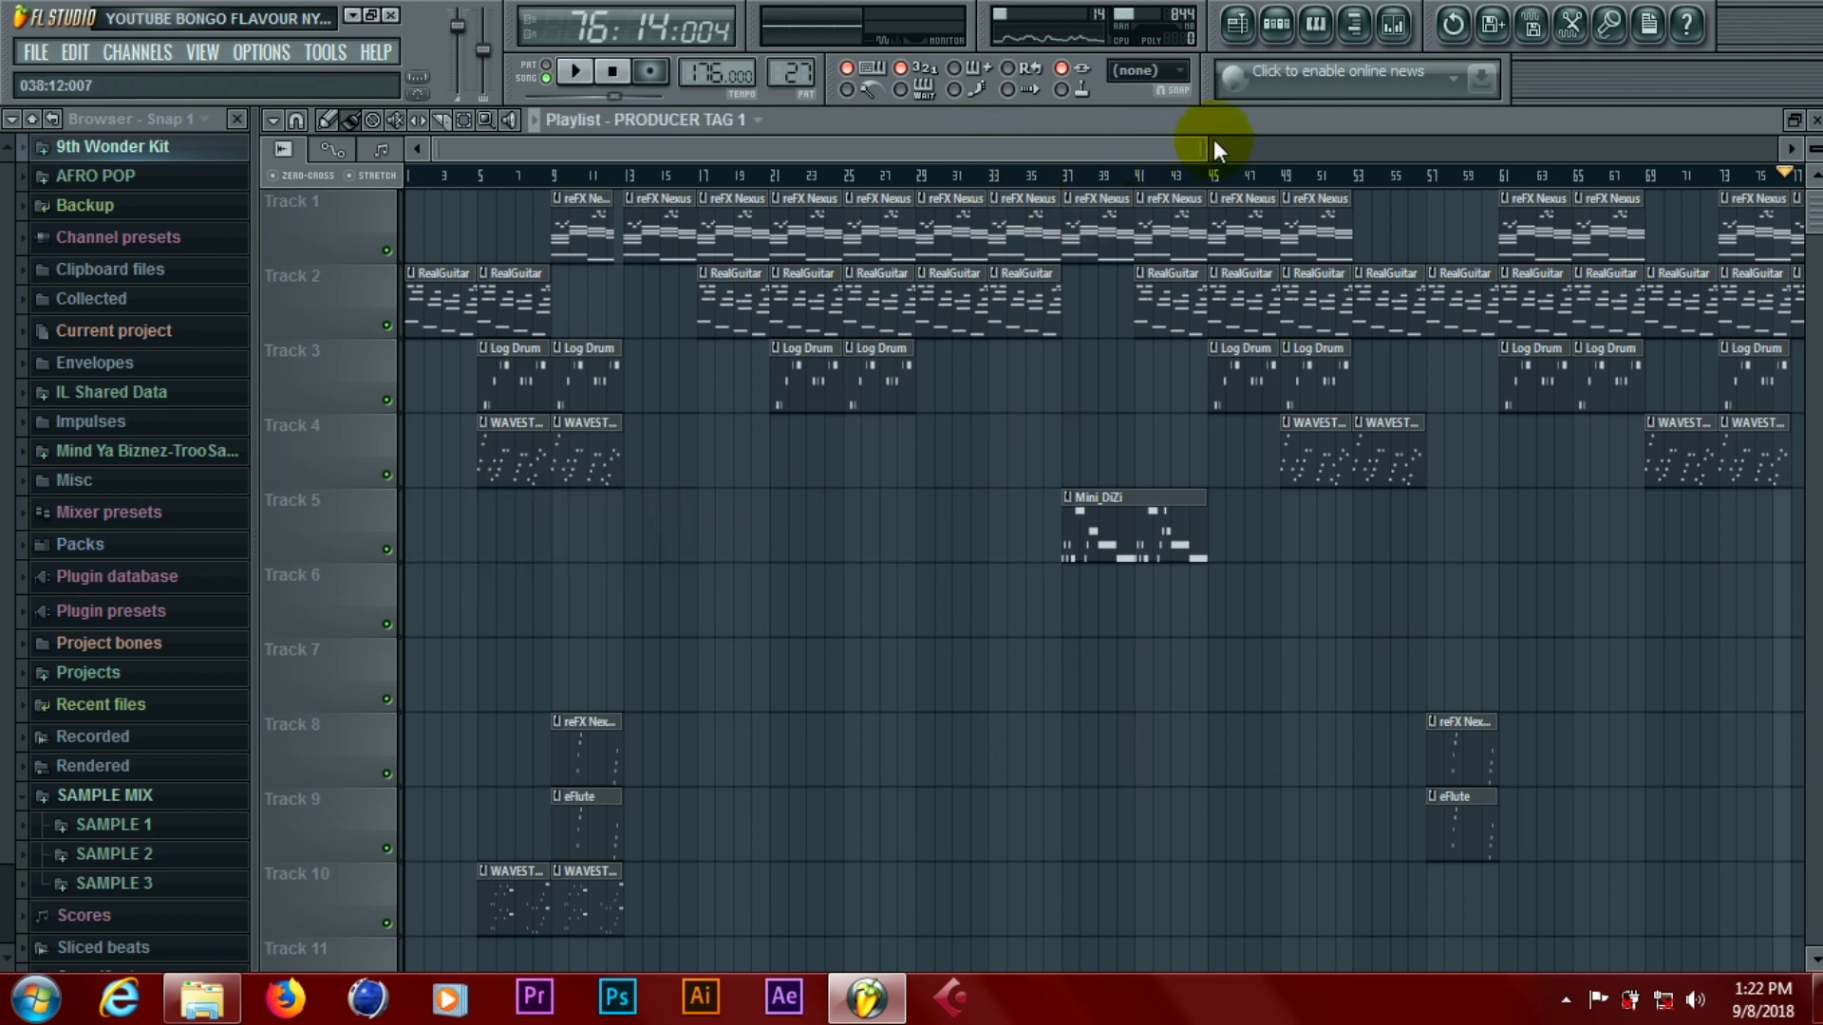
- Zoom the playlist in horizontally to about the first 37 bars and restore its window from maximized to normal size
drag(1206, 149, 810, 179)
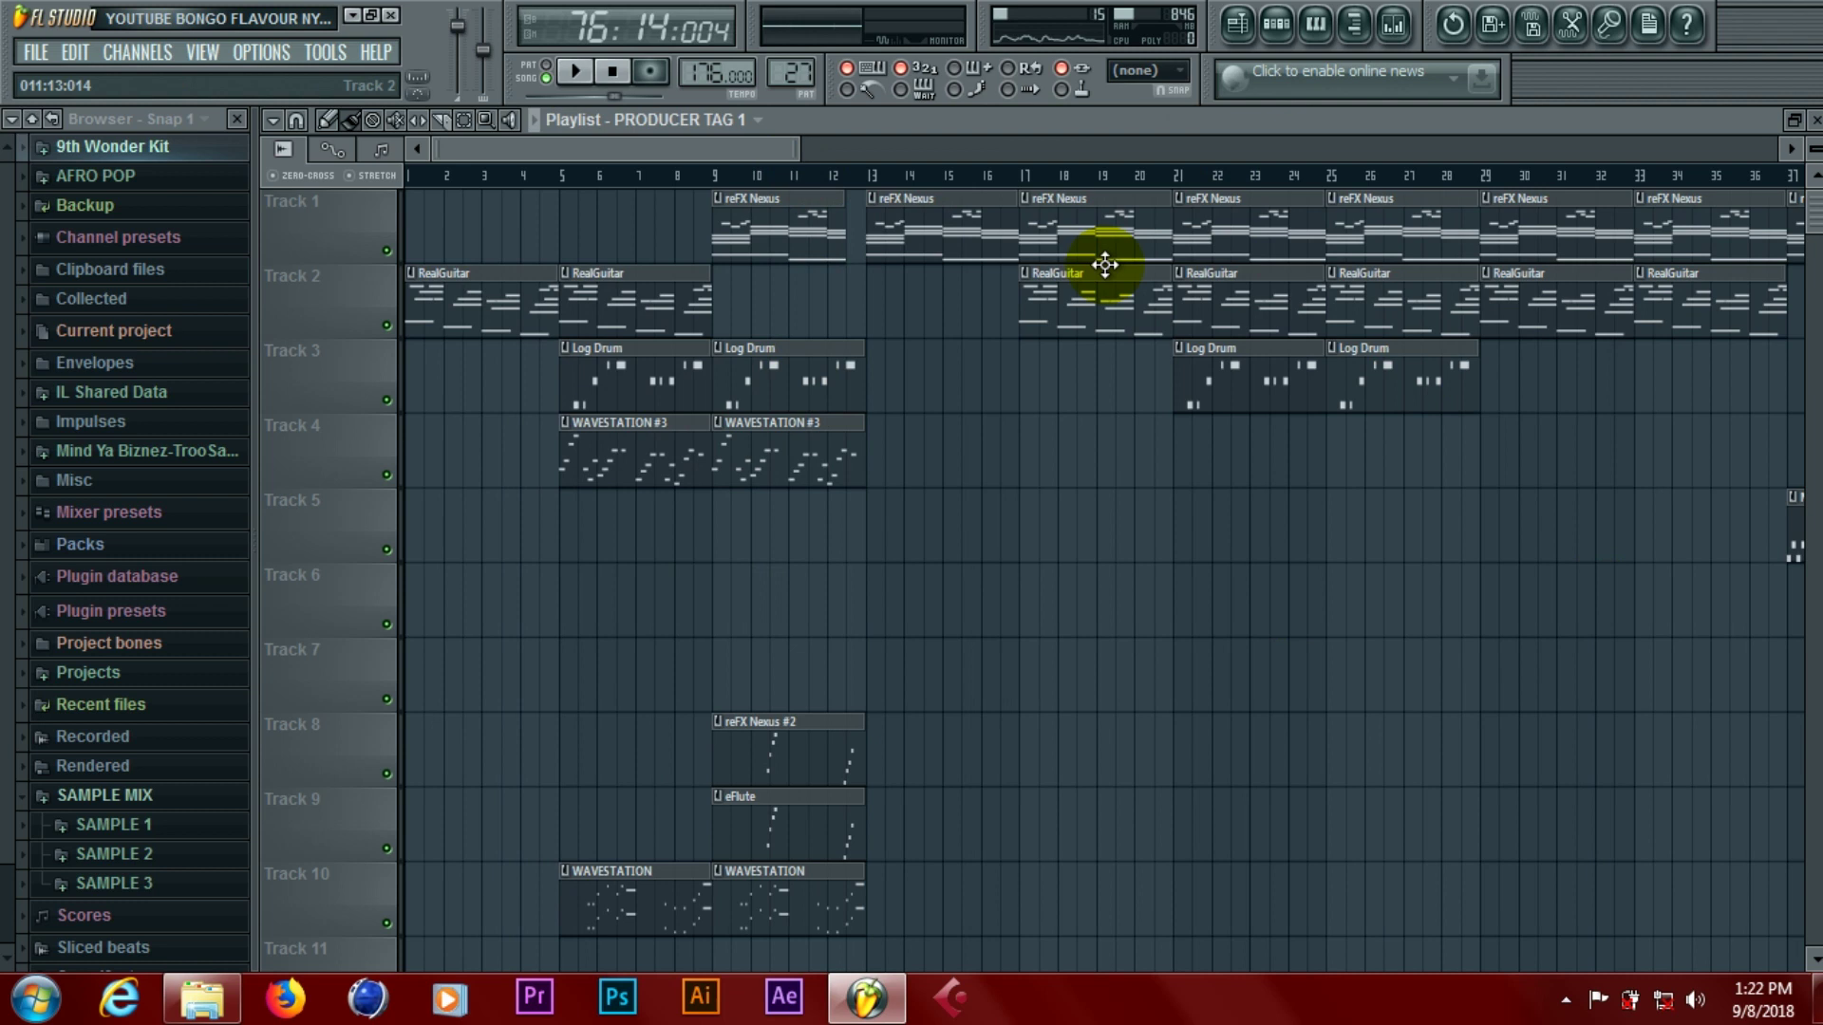
click(1796, 120)
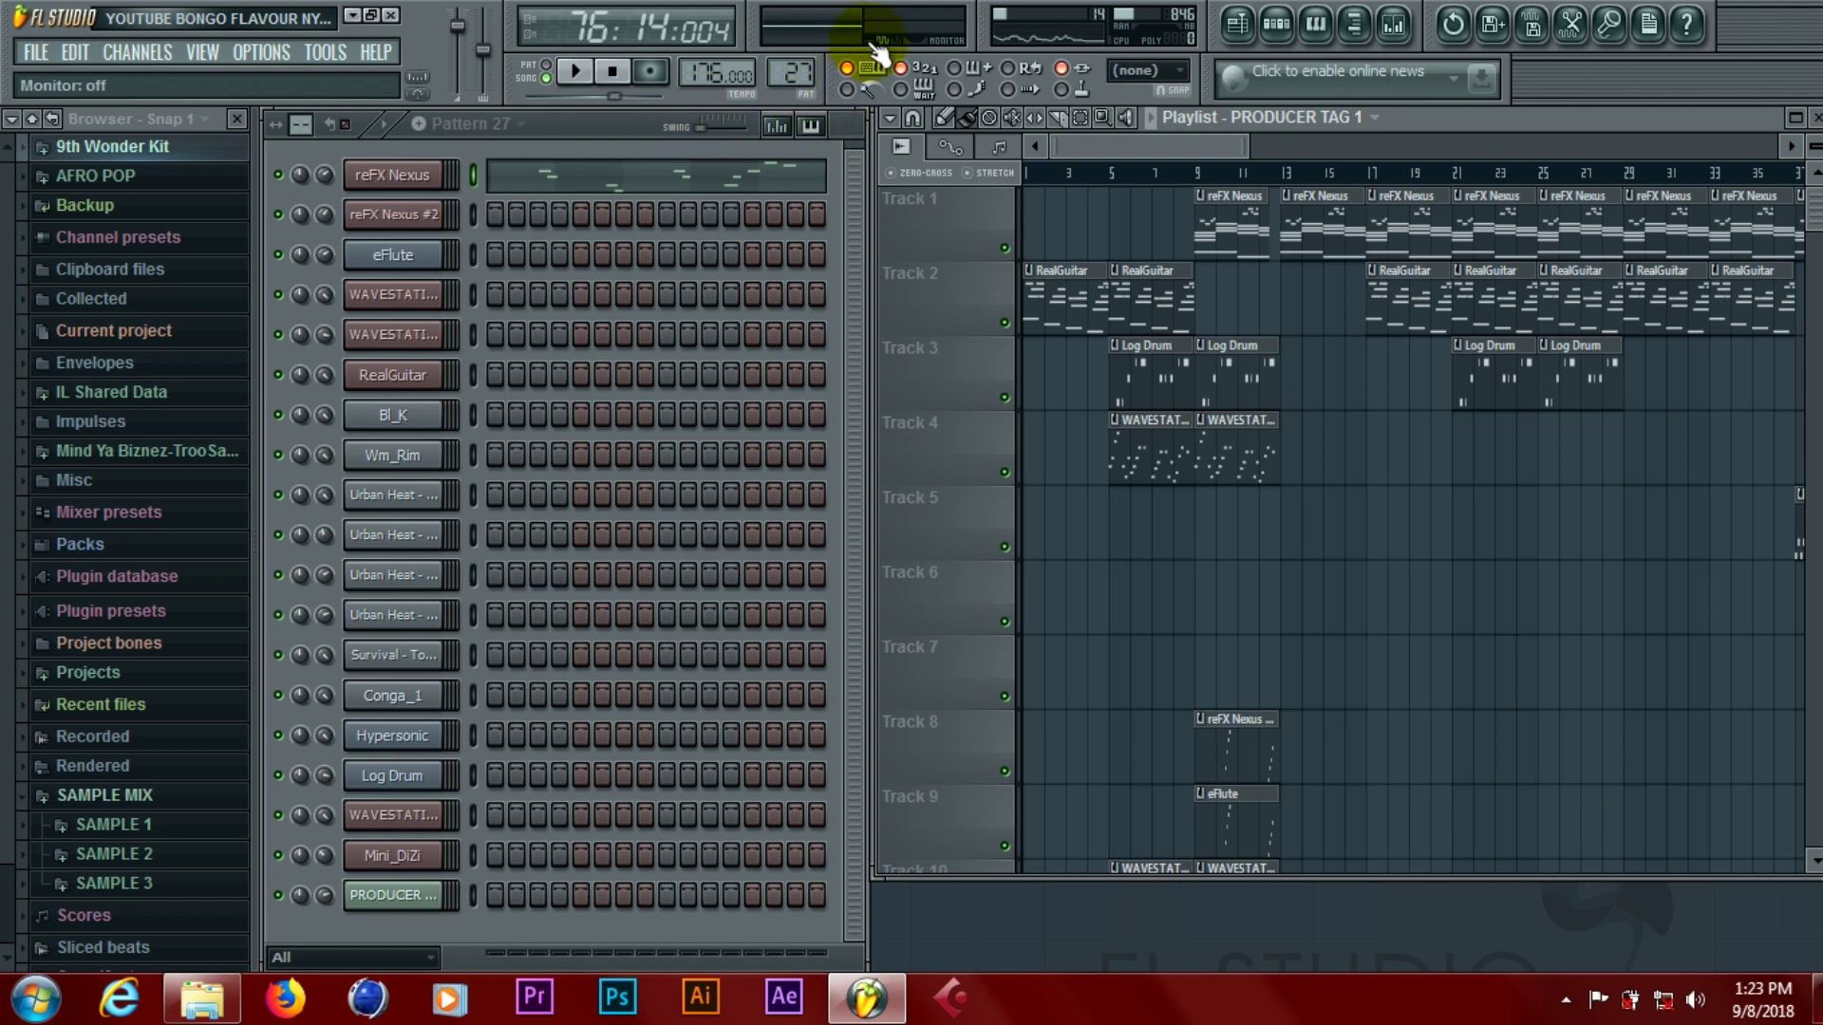
mouse_move(885, 2)
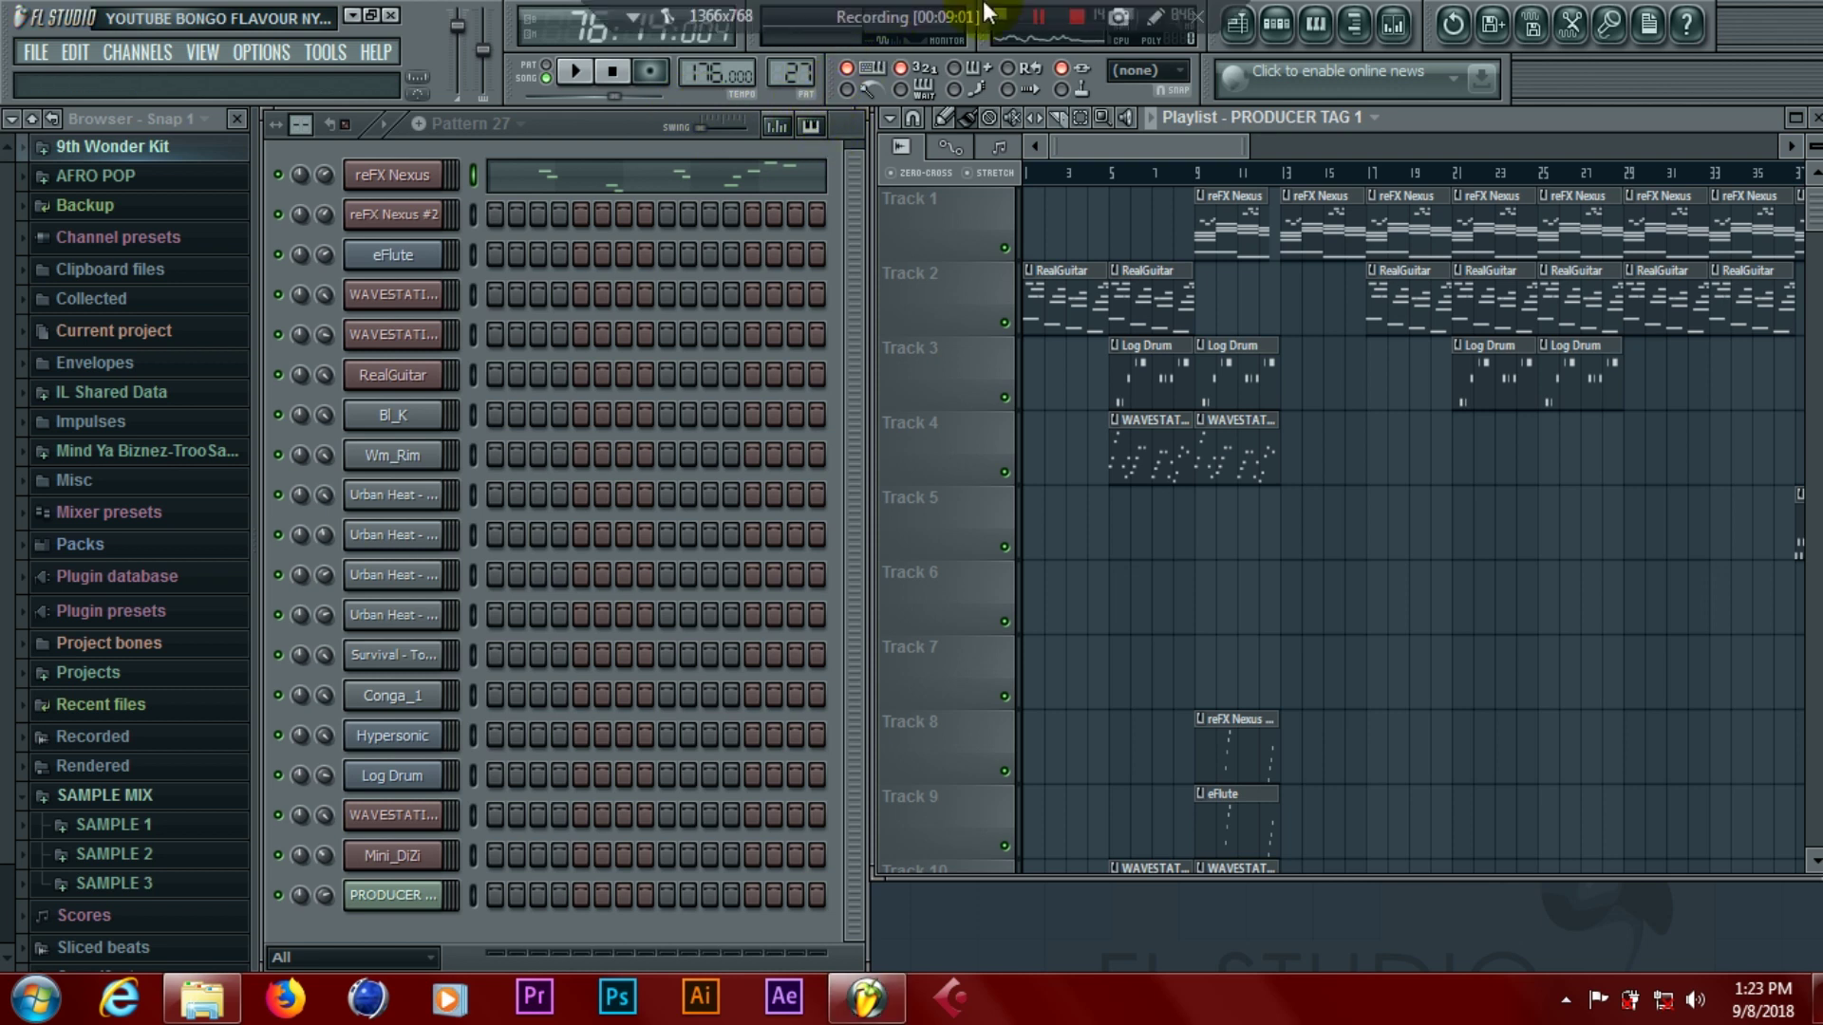